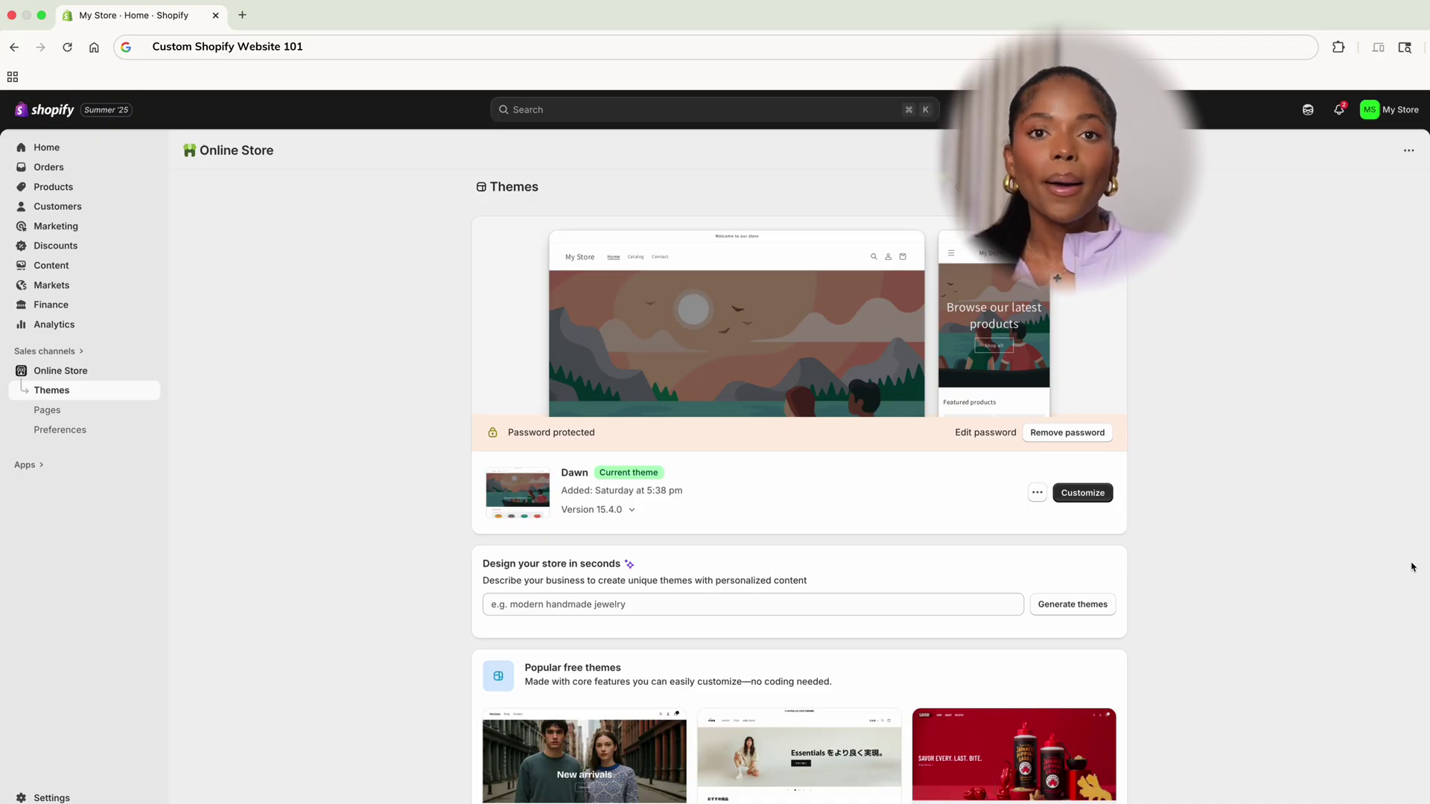
# Browse the Theme Store's free themes by filtering the catalogue to Free
pyautogui.scroll(-5, 1052, 753)
pyautogui.click(991, 682)
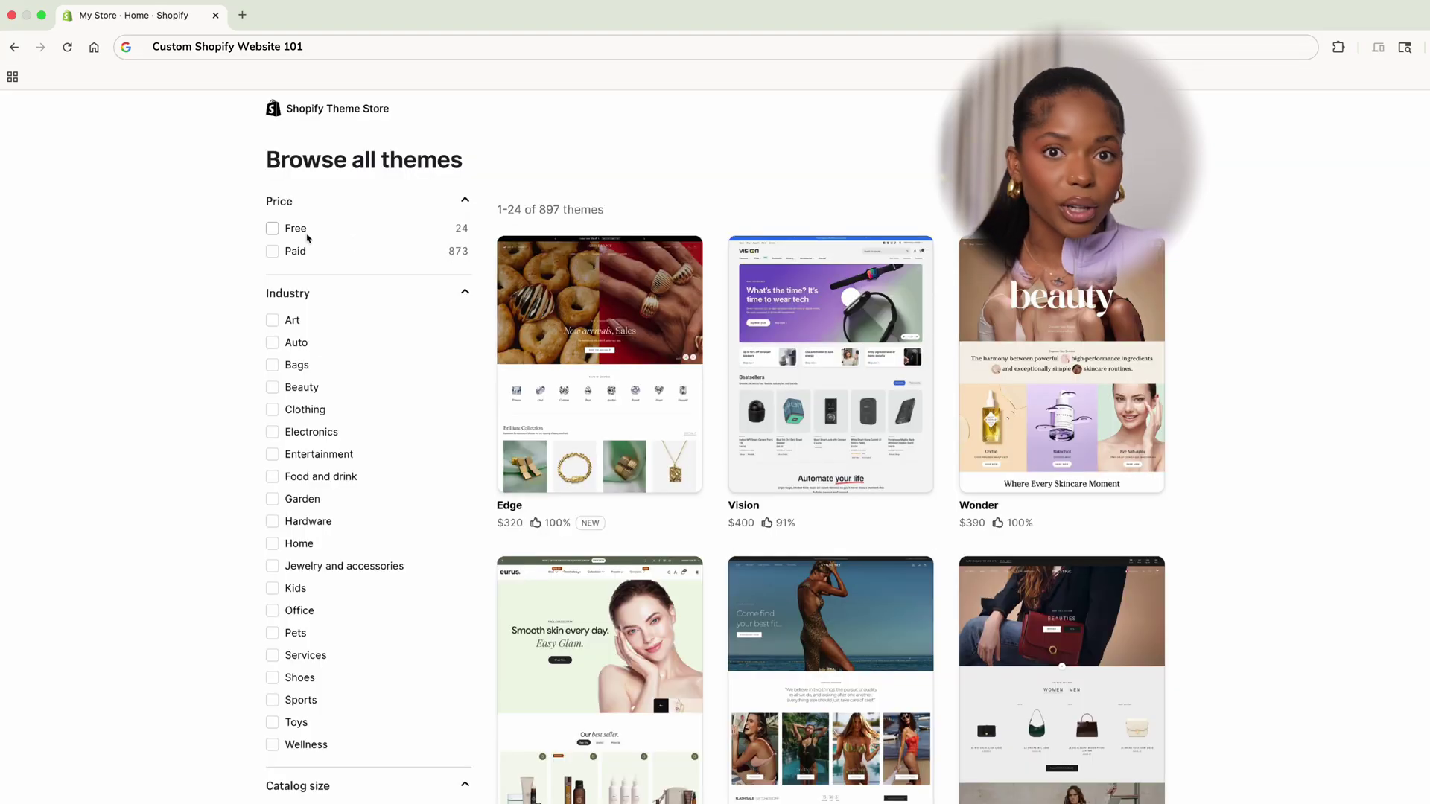
pyautogui.click(276, 230)
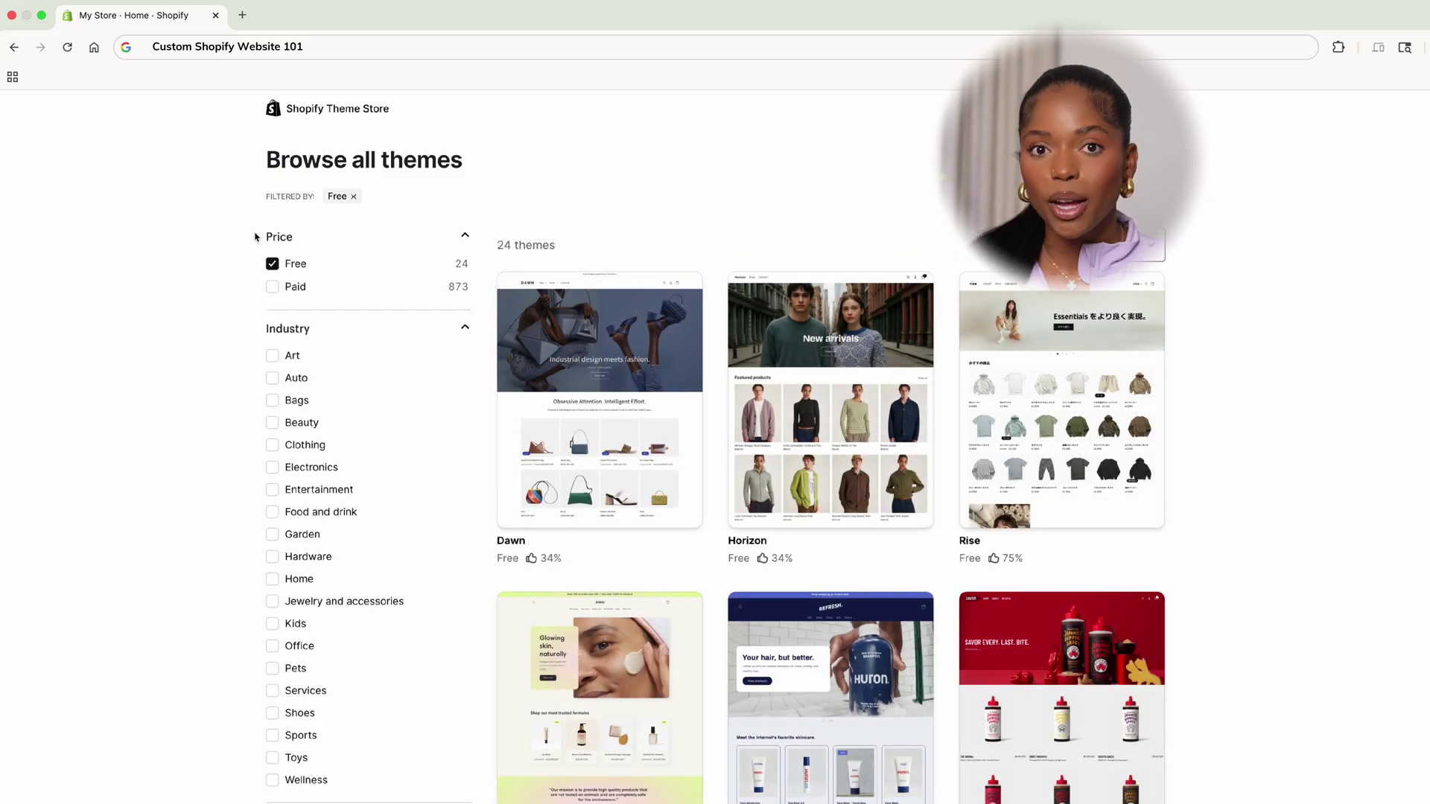
pyautogui.scroll(-15, 1250, 520)
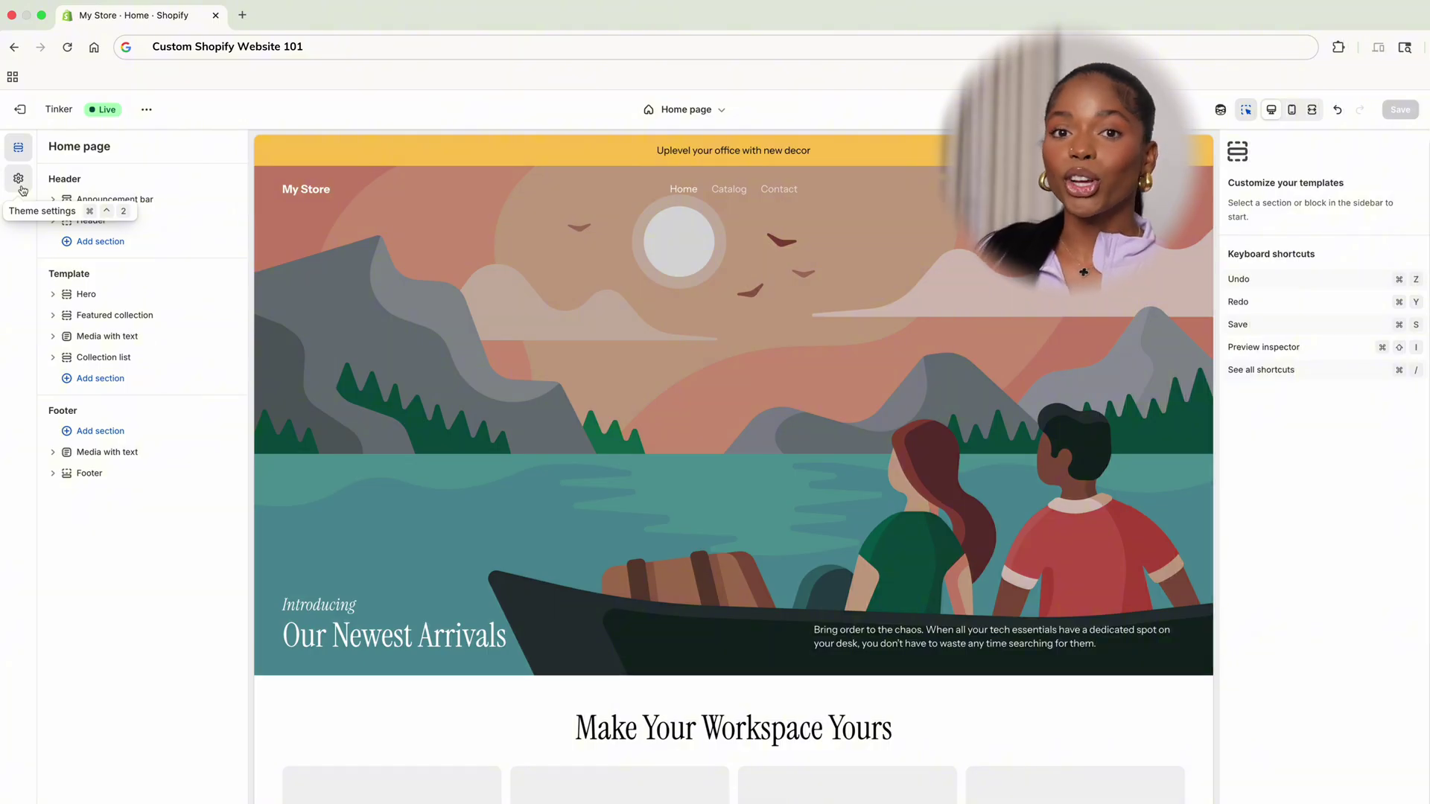
# Set the background color of color Scheme 9 to #CECBEC in the theme settings
pyautogui.click(22, 188)
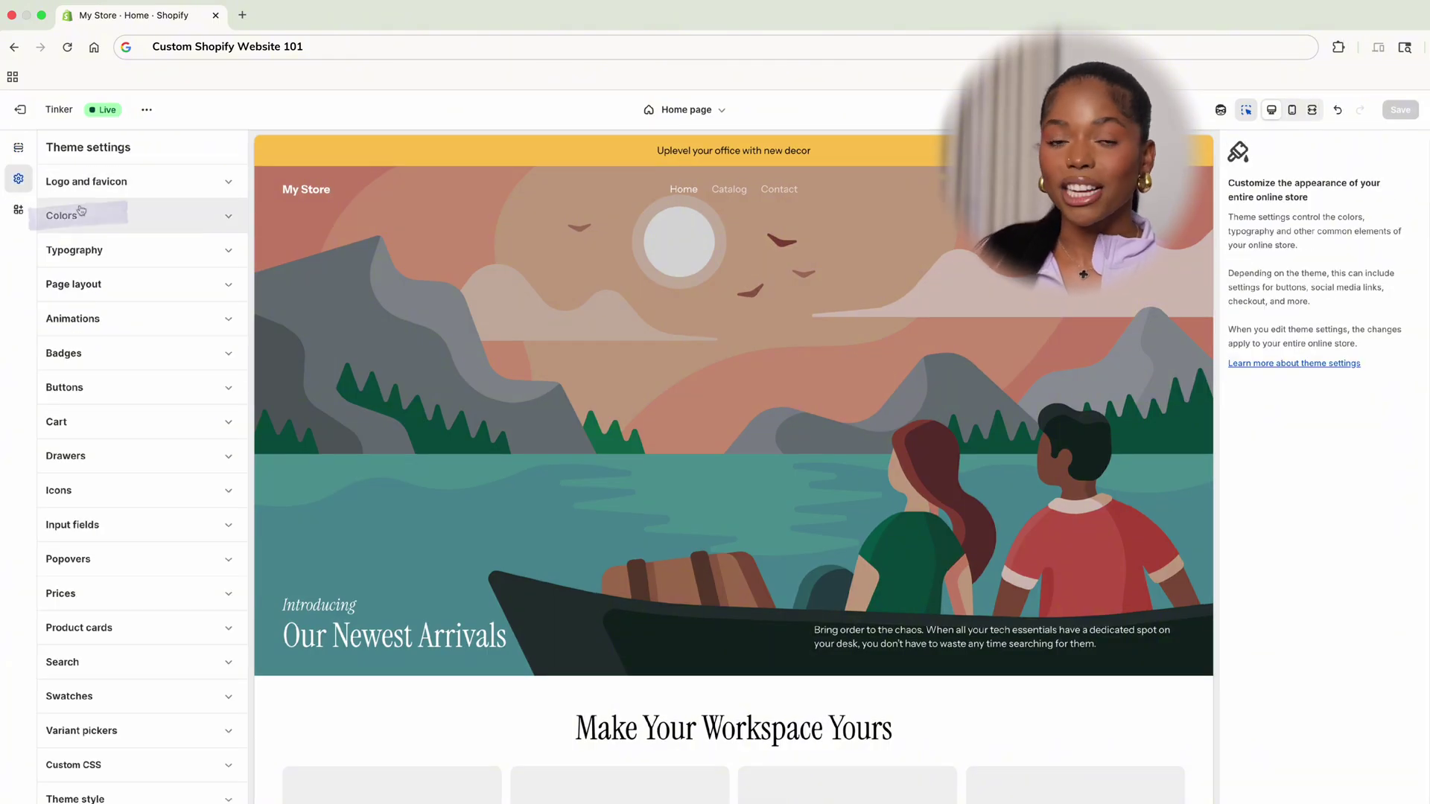
pyautogui.click(112, 216)
pyautogui.click(198, 459)
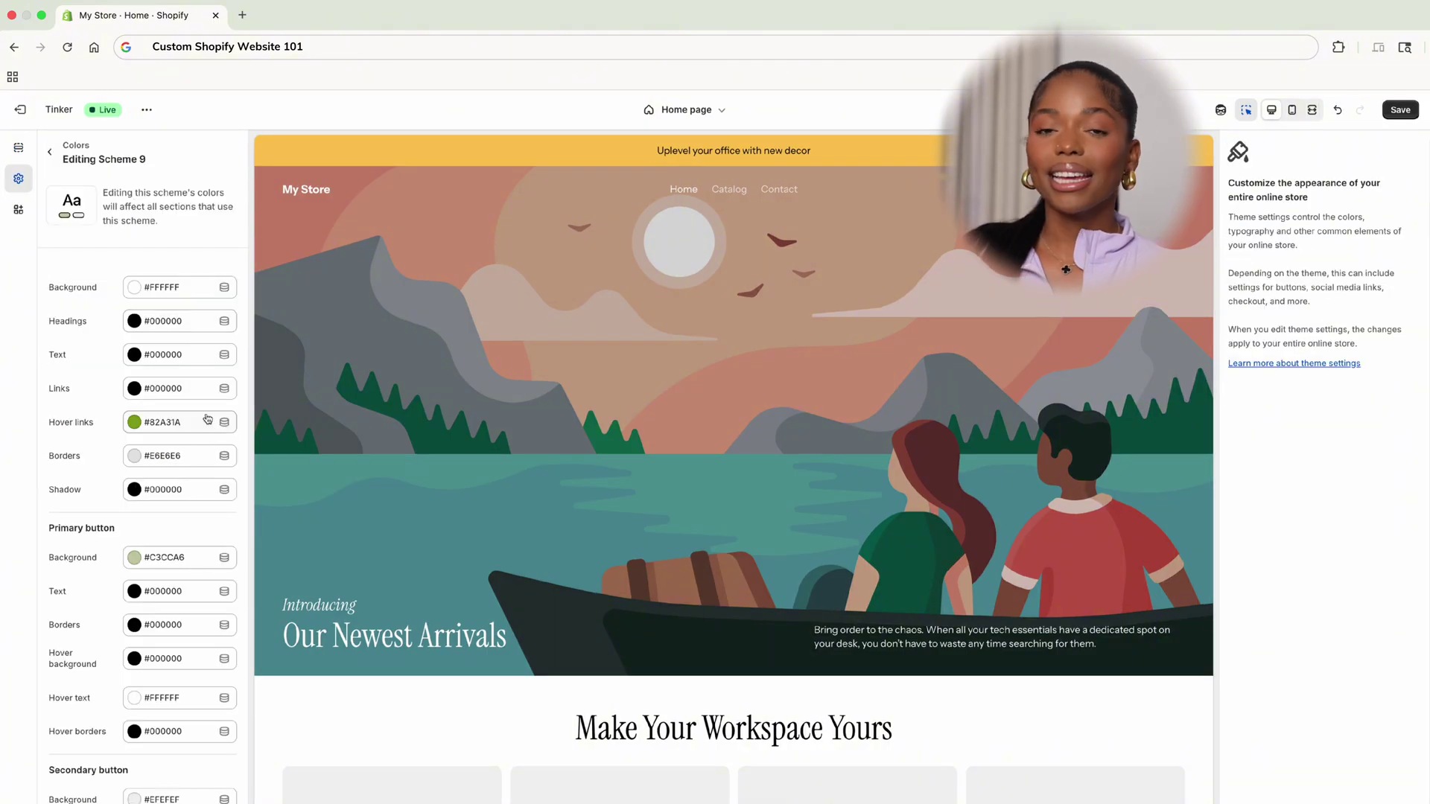
pyautogui.click(186, 287)
pyautogui.write('#CECBEC')
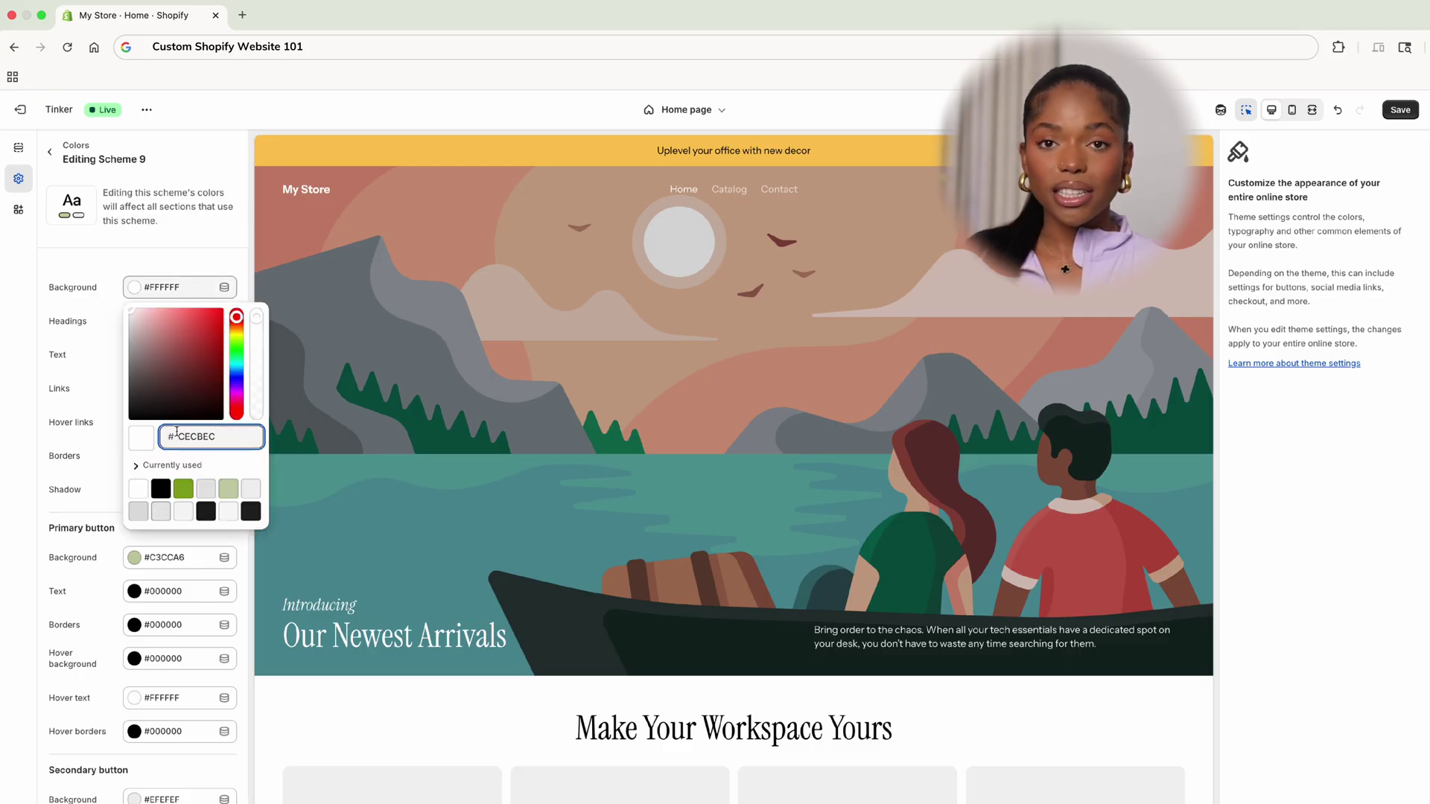
pyautogui.click(224, 272)
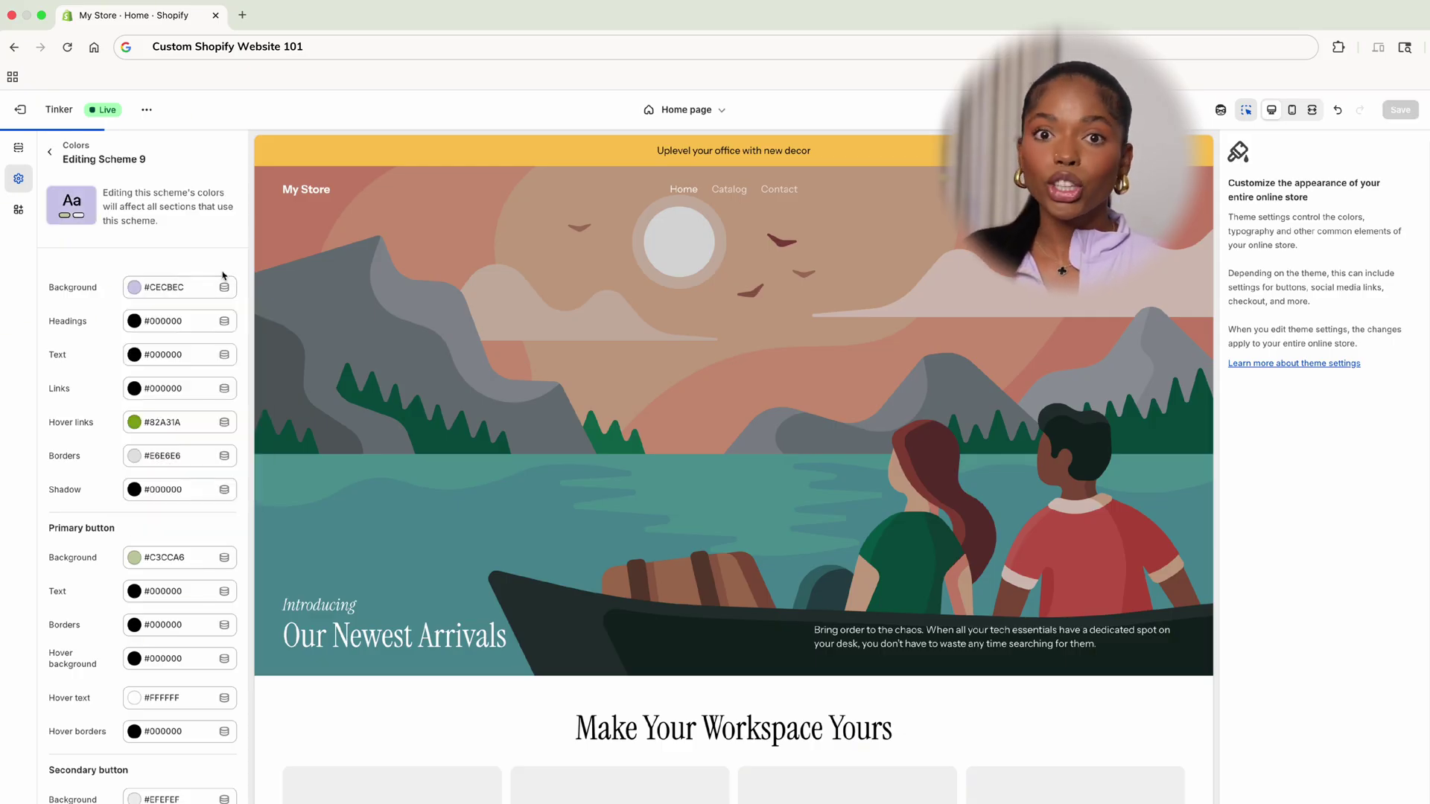
# Set Scheme 9's primary button background to #CECBEC and its hover links color to #A59FCF
pyautogui.click(186, 557)
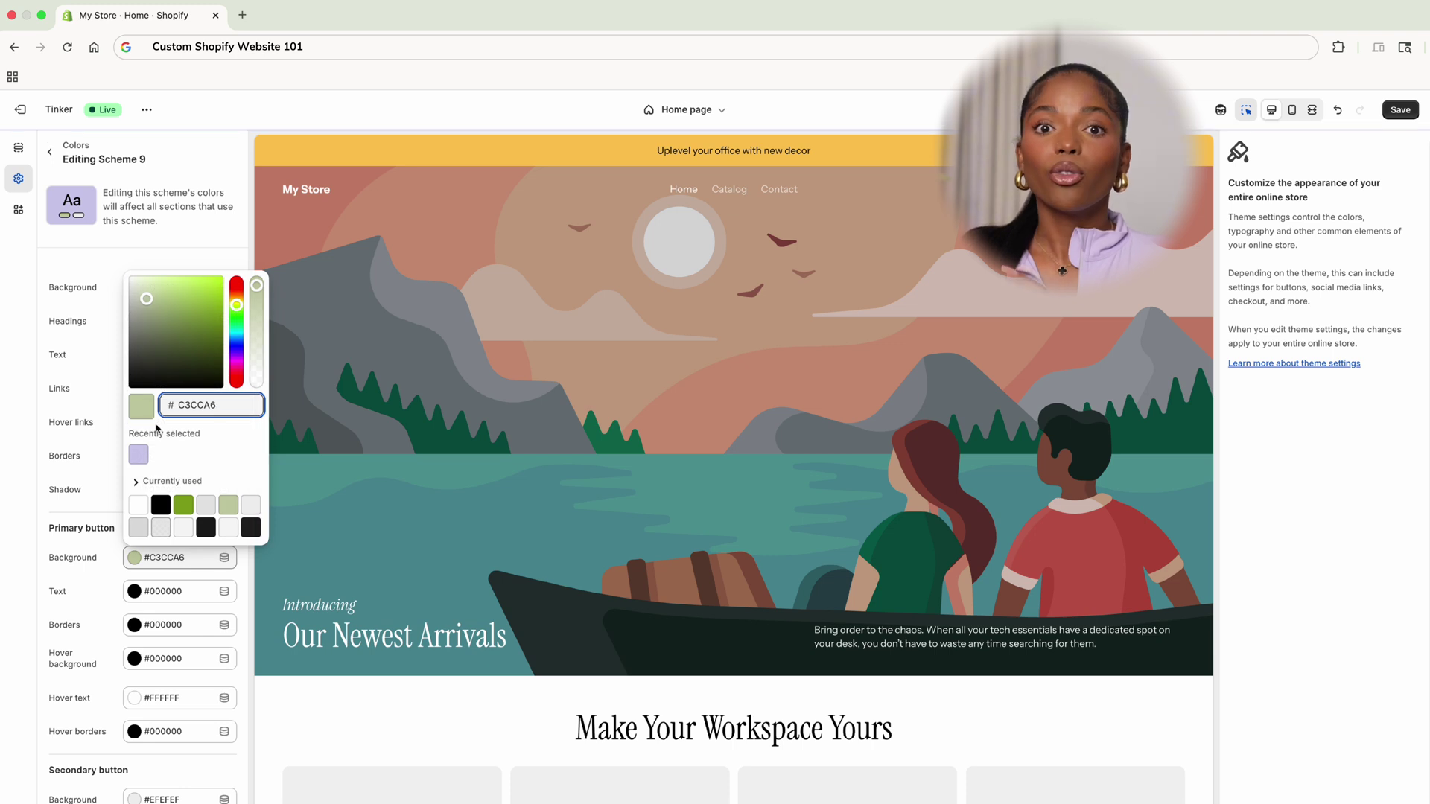
pyautogui.click(138, 456)
pyautogui.click(120, 482)
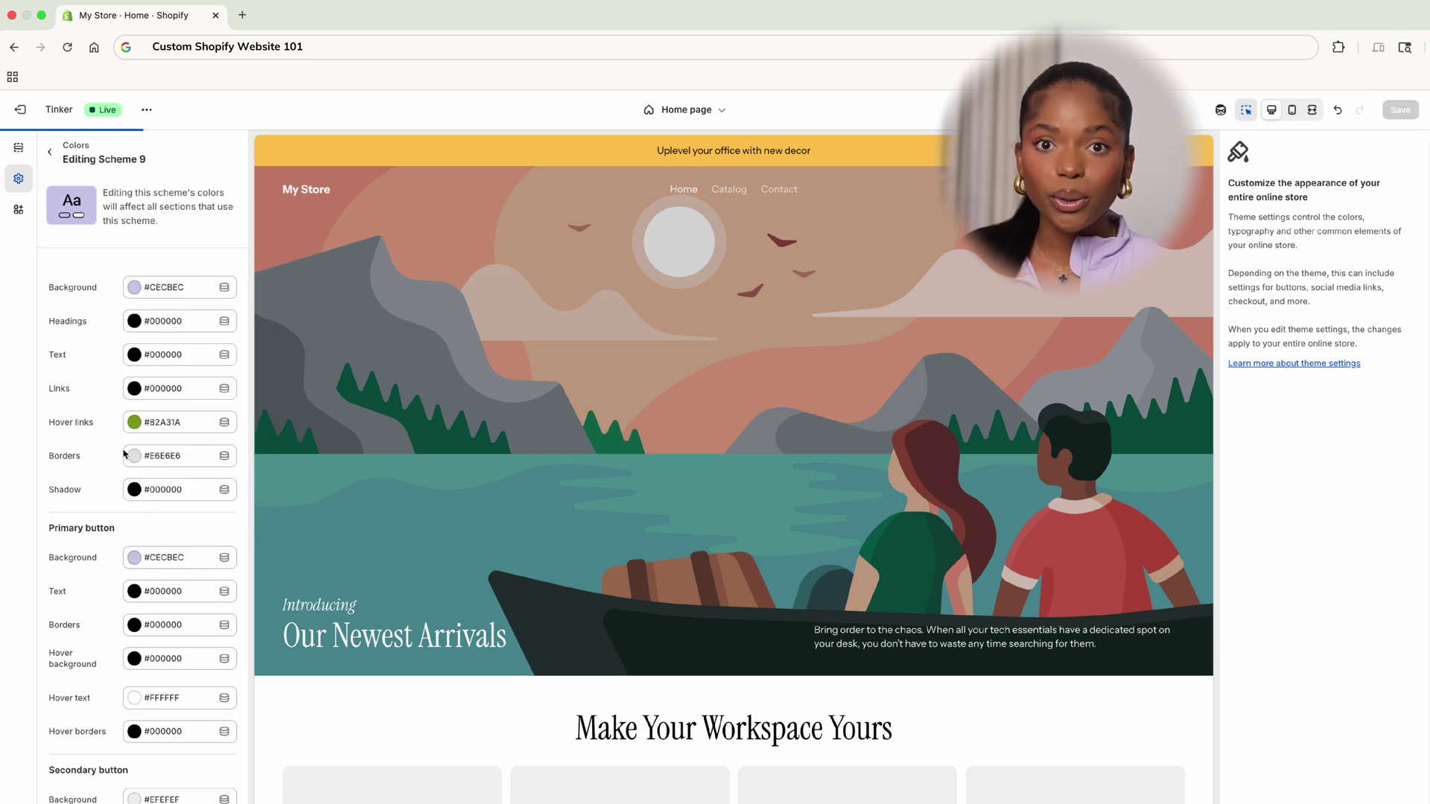
pyautogui.click(158, 422)
pyautogui.write('A59FCF')
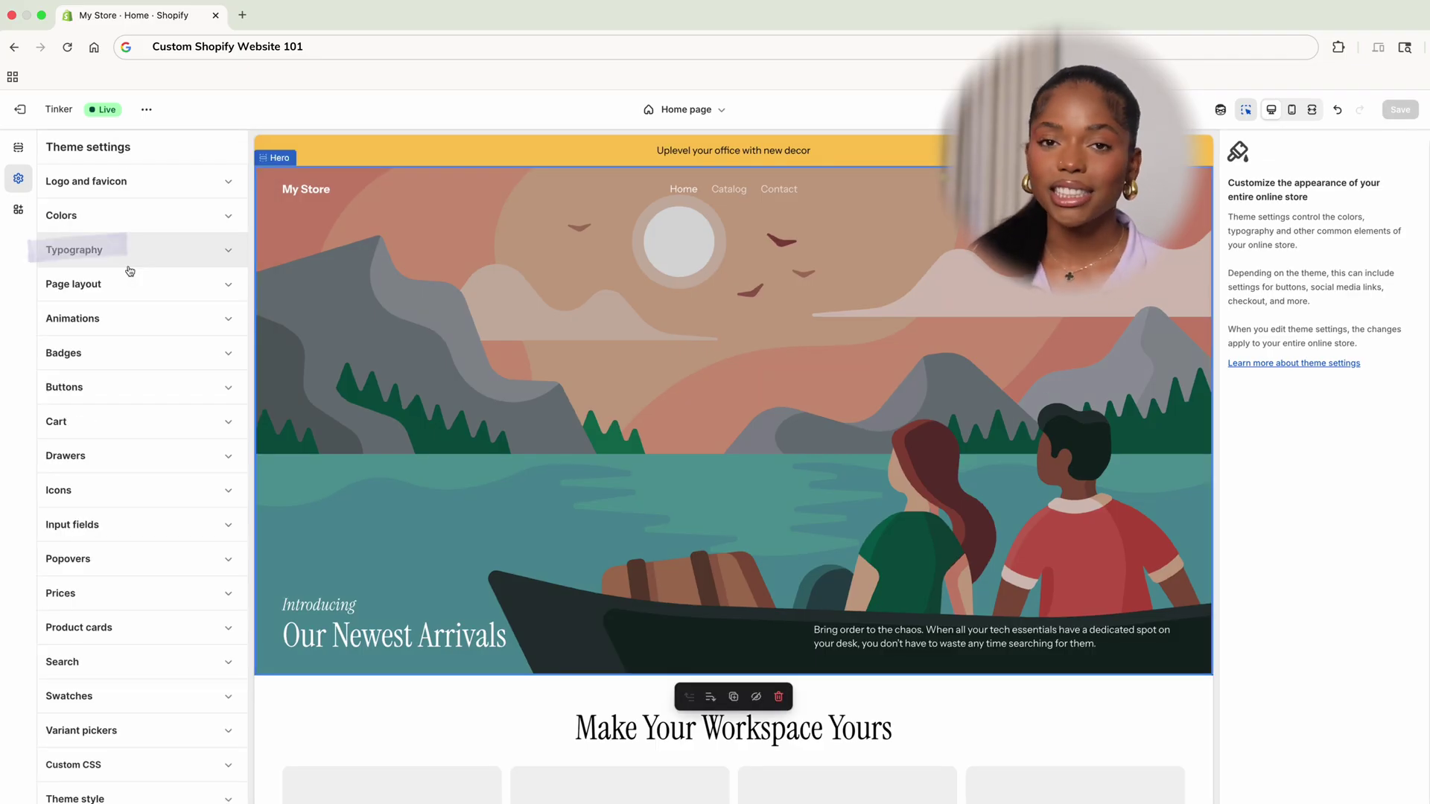
# Open the typography options in the theme settings
pyautogui.click(140, 260)
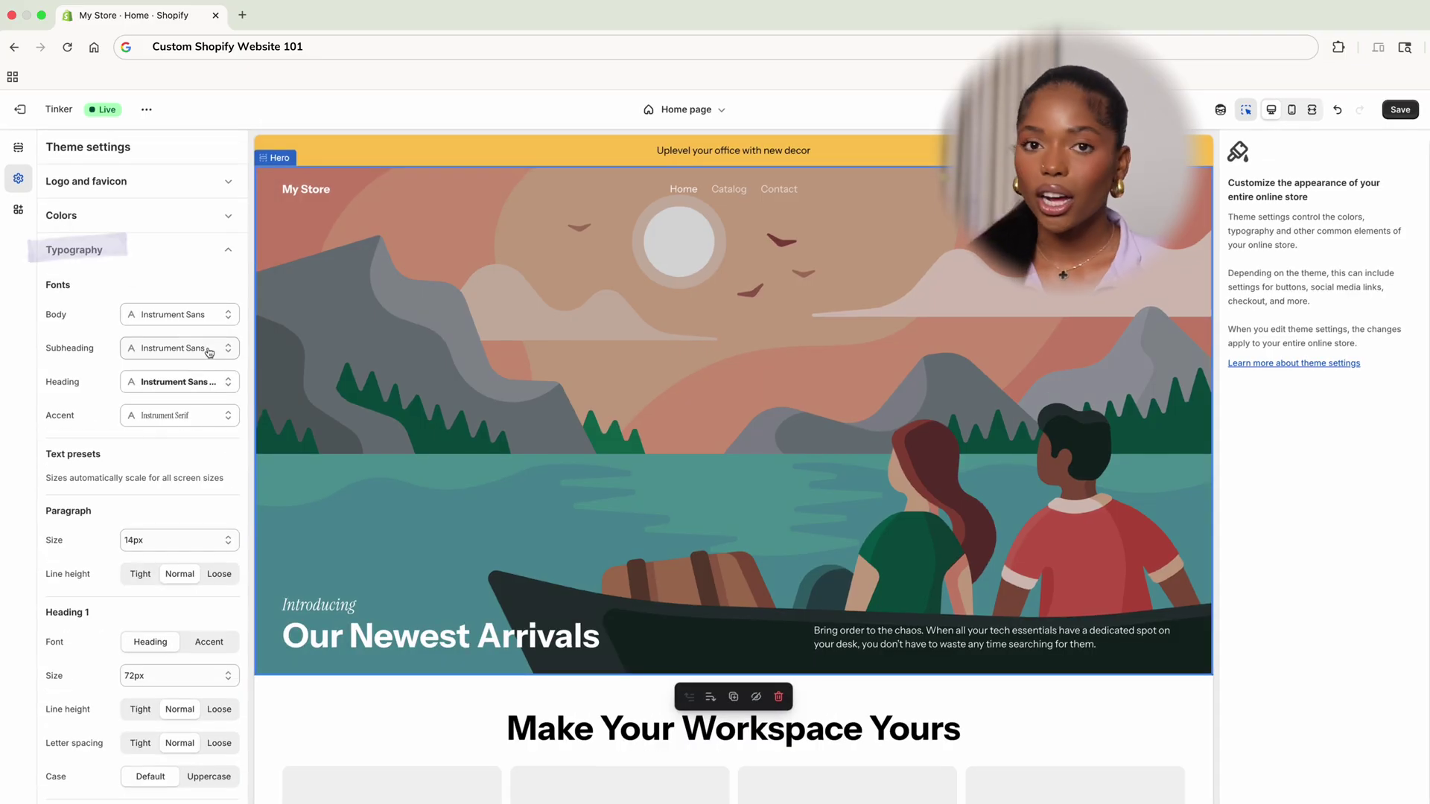
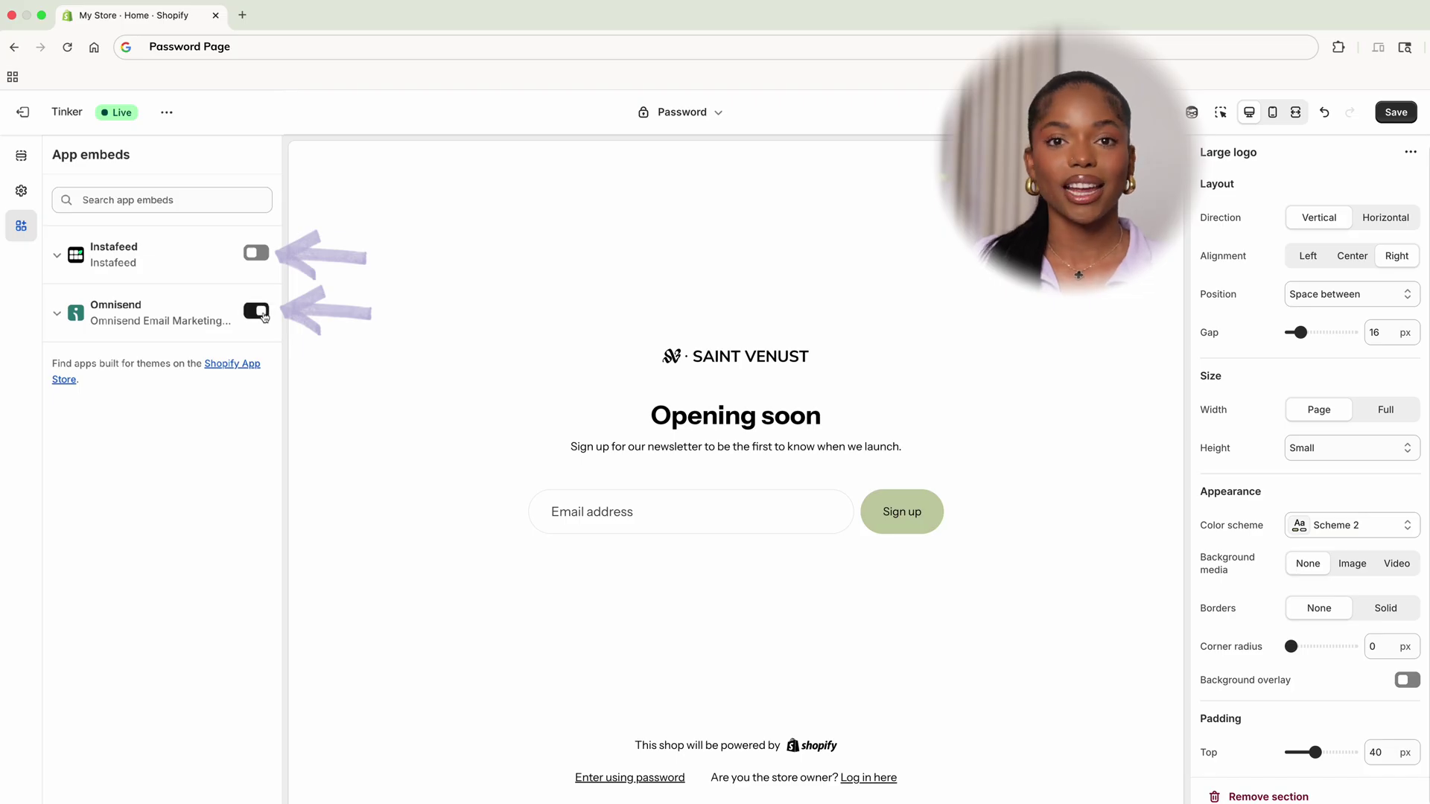
# Turn on the Instafeed app embed
pyautogui.click(266, 257)
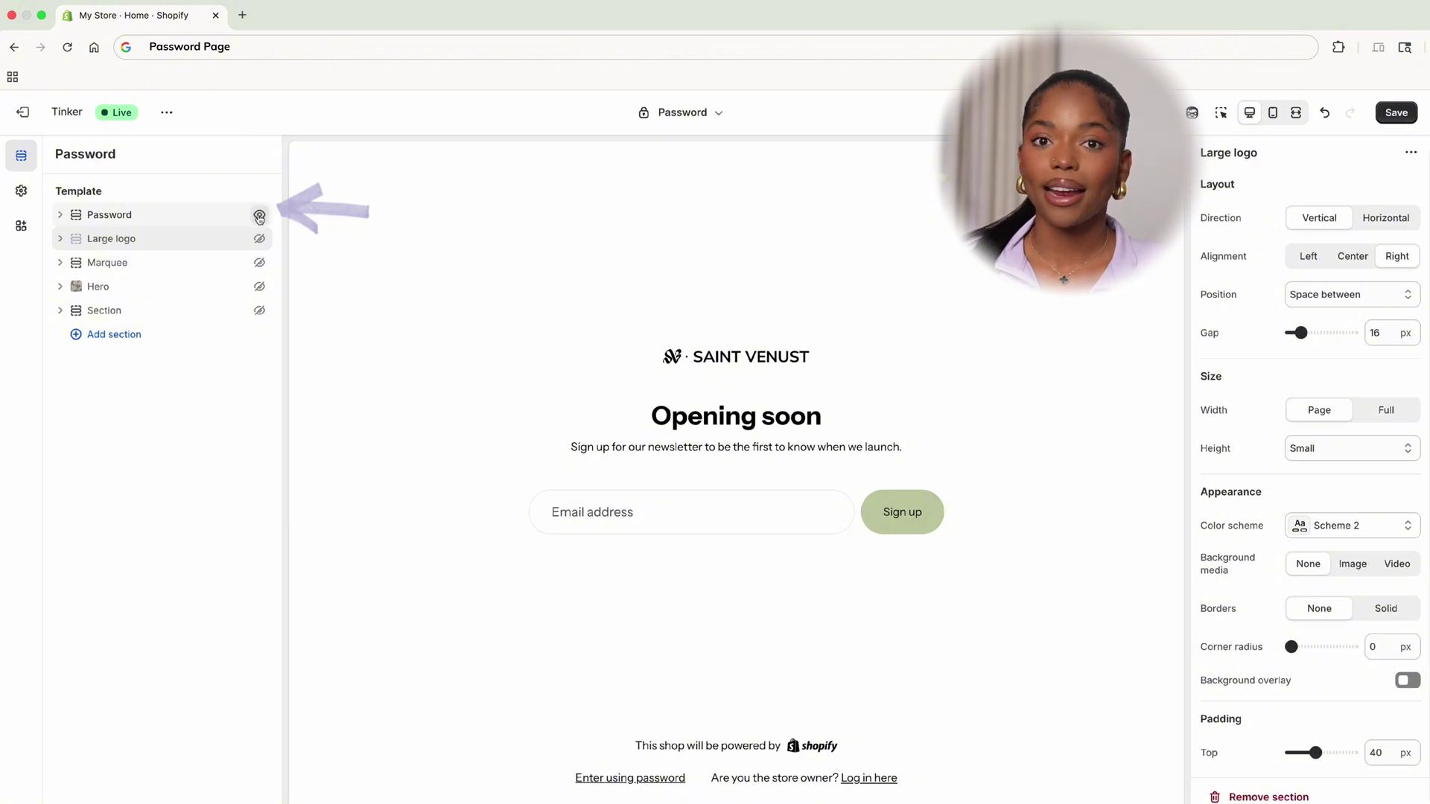
# Hide the Password section and show the Large logo section on the password page
pyautogui.click(259, 216)
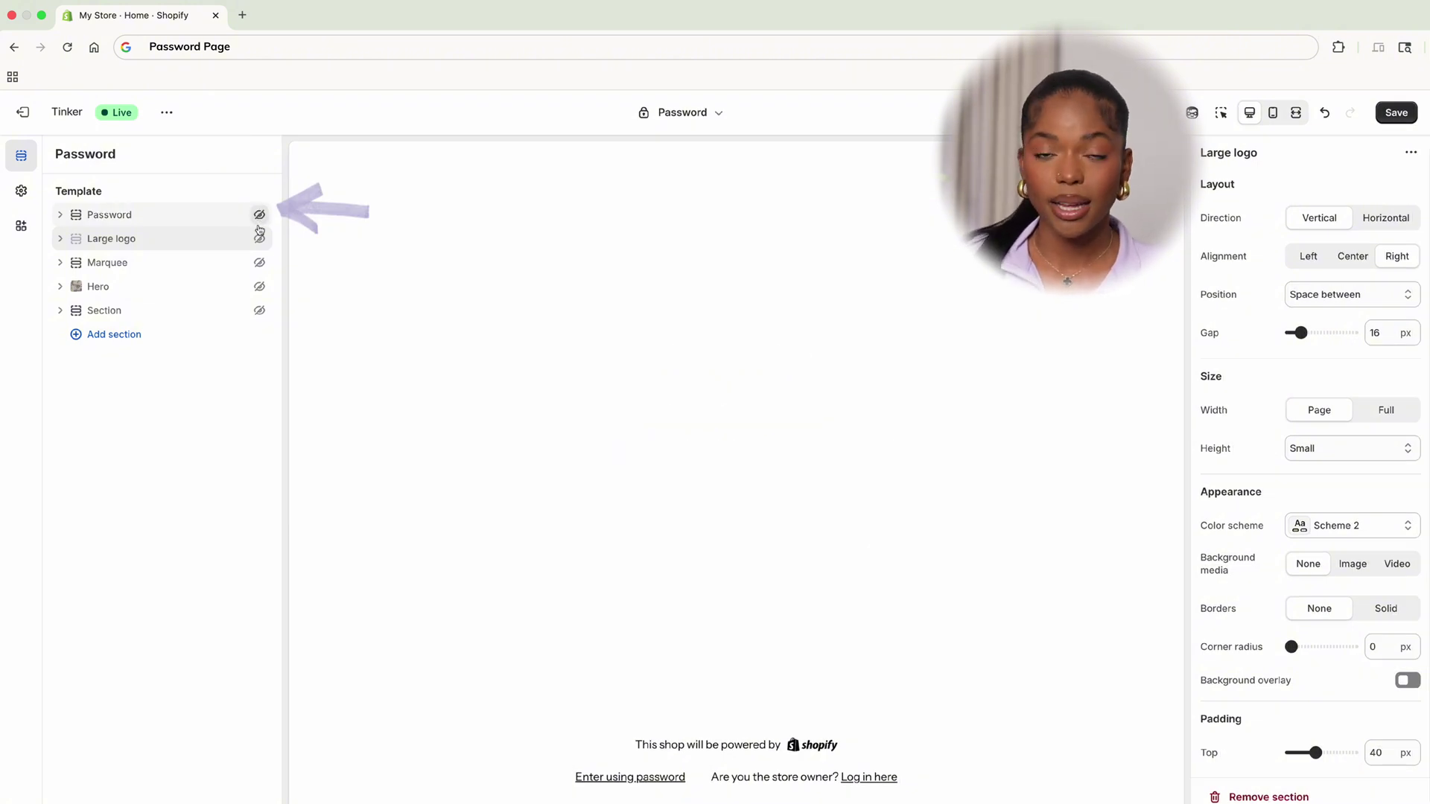
pyautogui.click(224, 243)
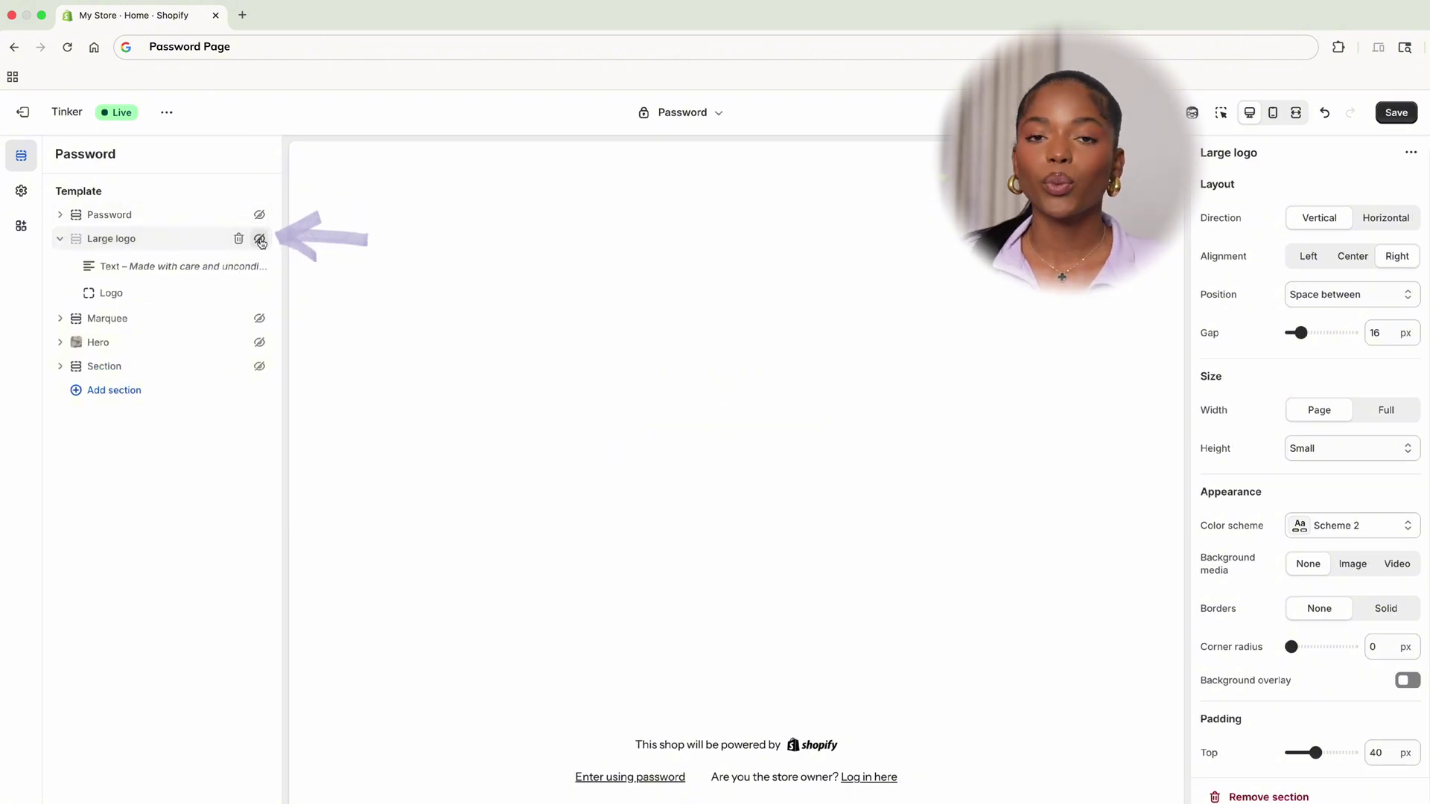
pyautogui.click(259, 240)
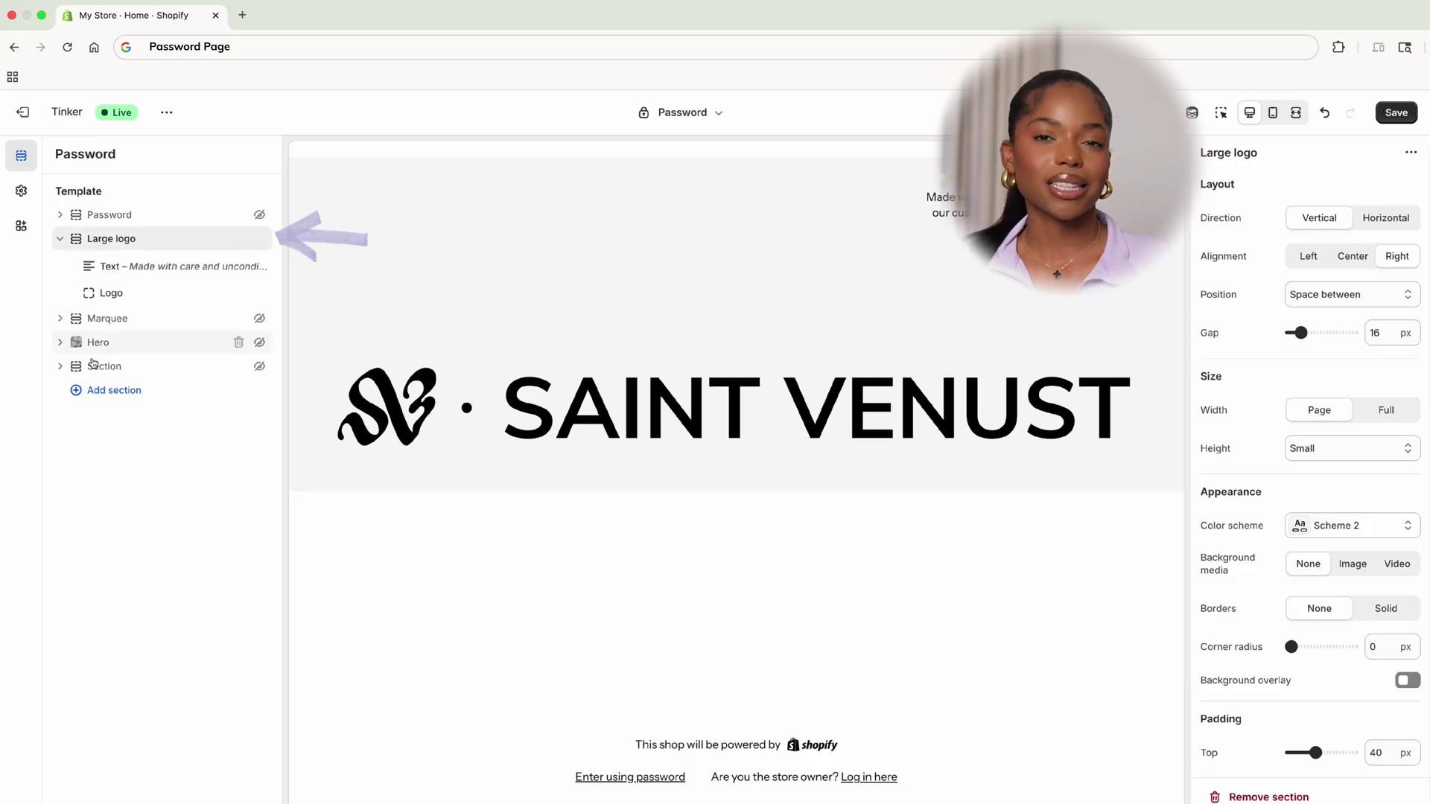
# View the Large logo option in the section library and the color schemes available for the Large logo section
pyautogui.click(79, 392)
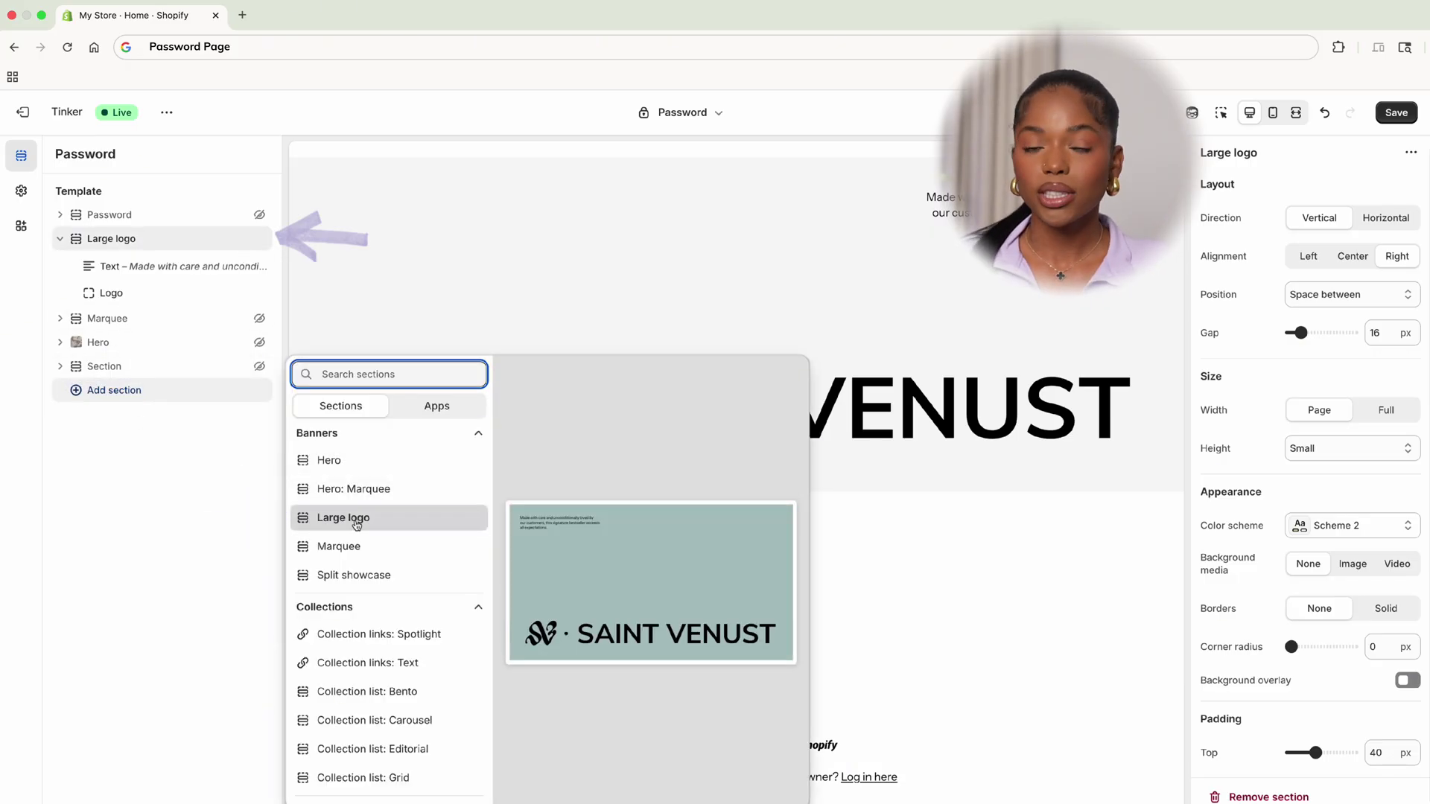
pyautogui.press('Escape')
pyautogui.scroll(-3, 1413, 434)
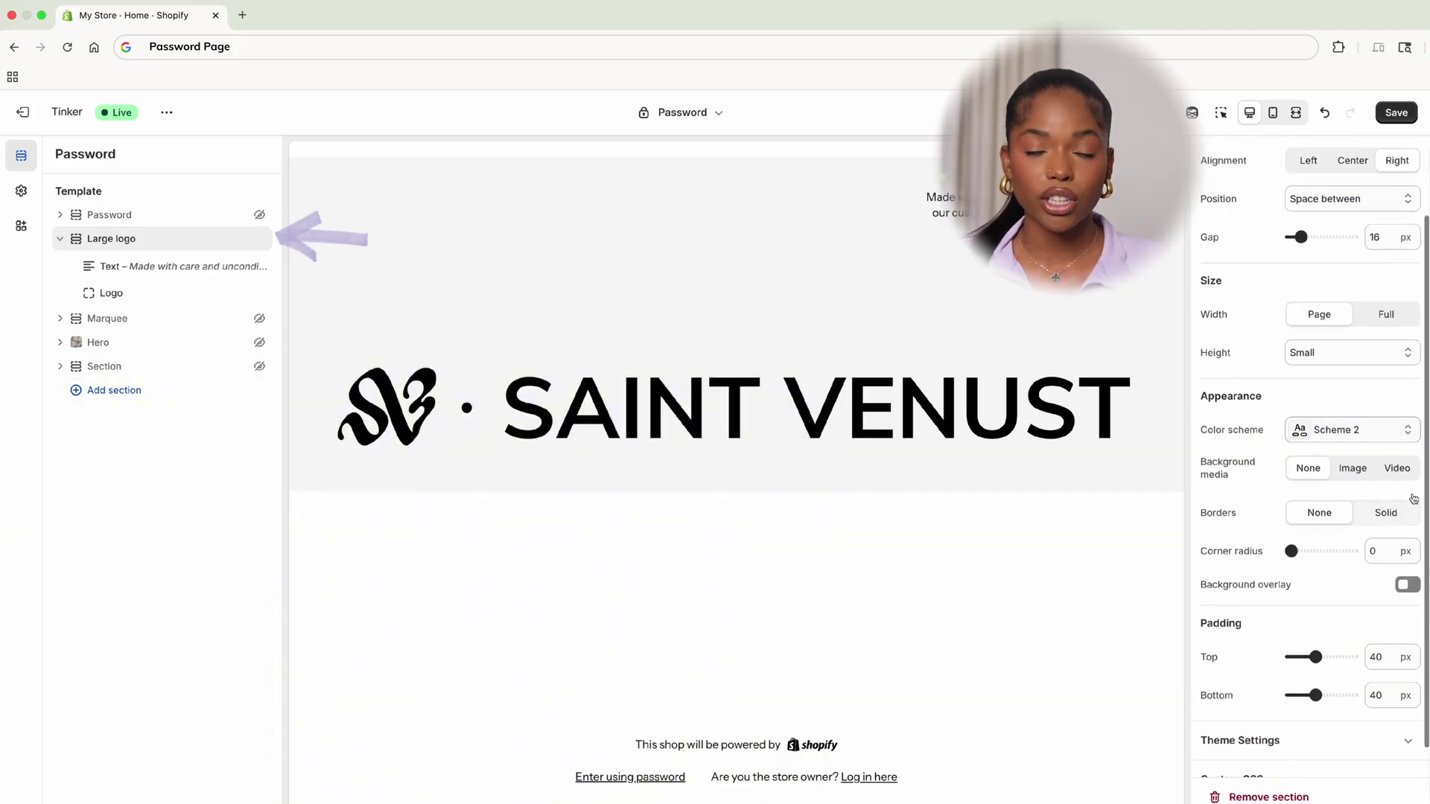
pyautogui.click(1412, 432)
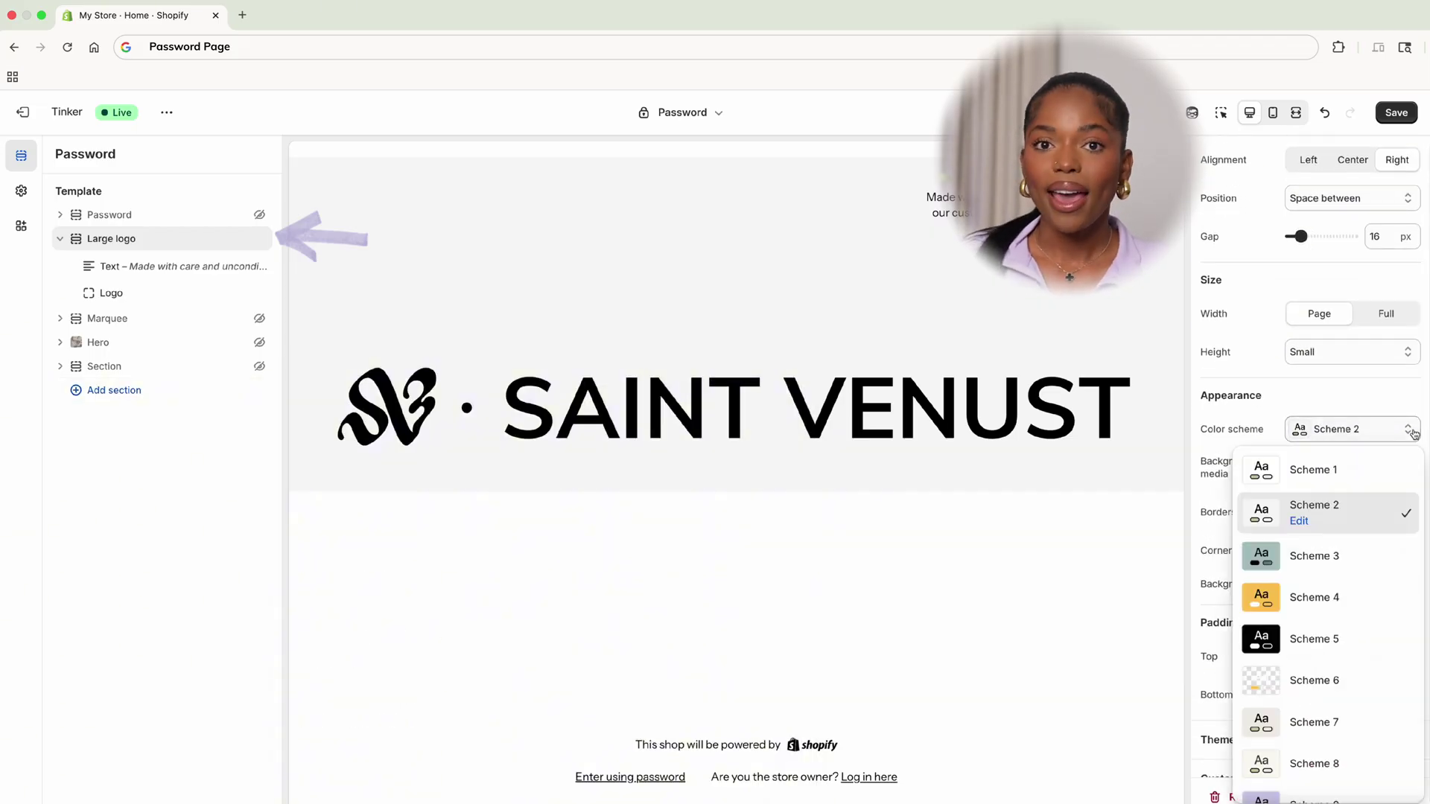
pyautogui.click(1397, 519)
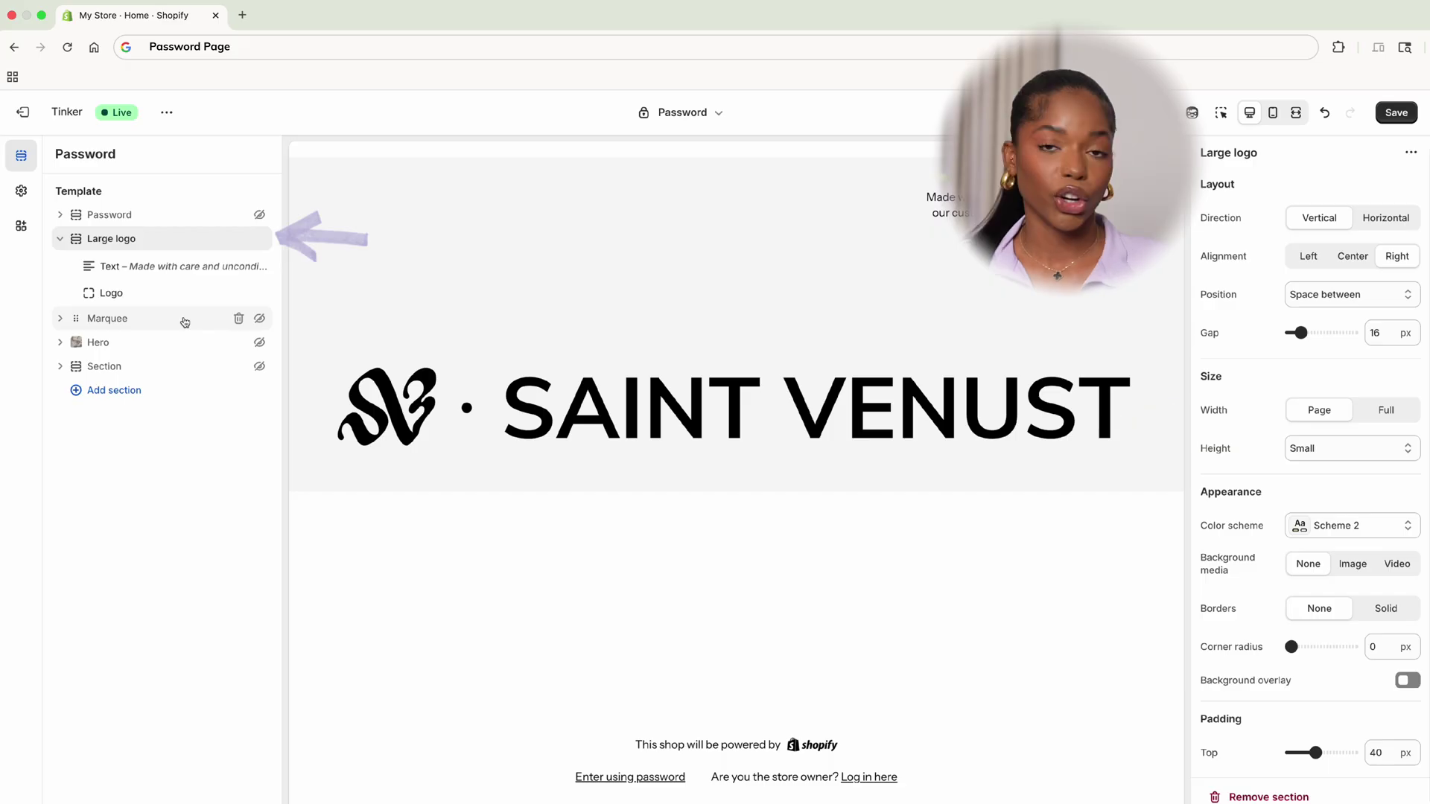
# Show the Marquee section on the password page
pyautogui.click(184, 322)
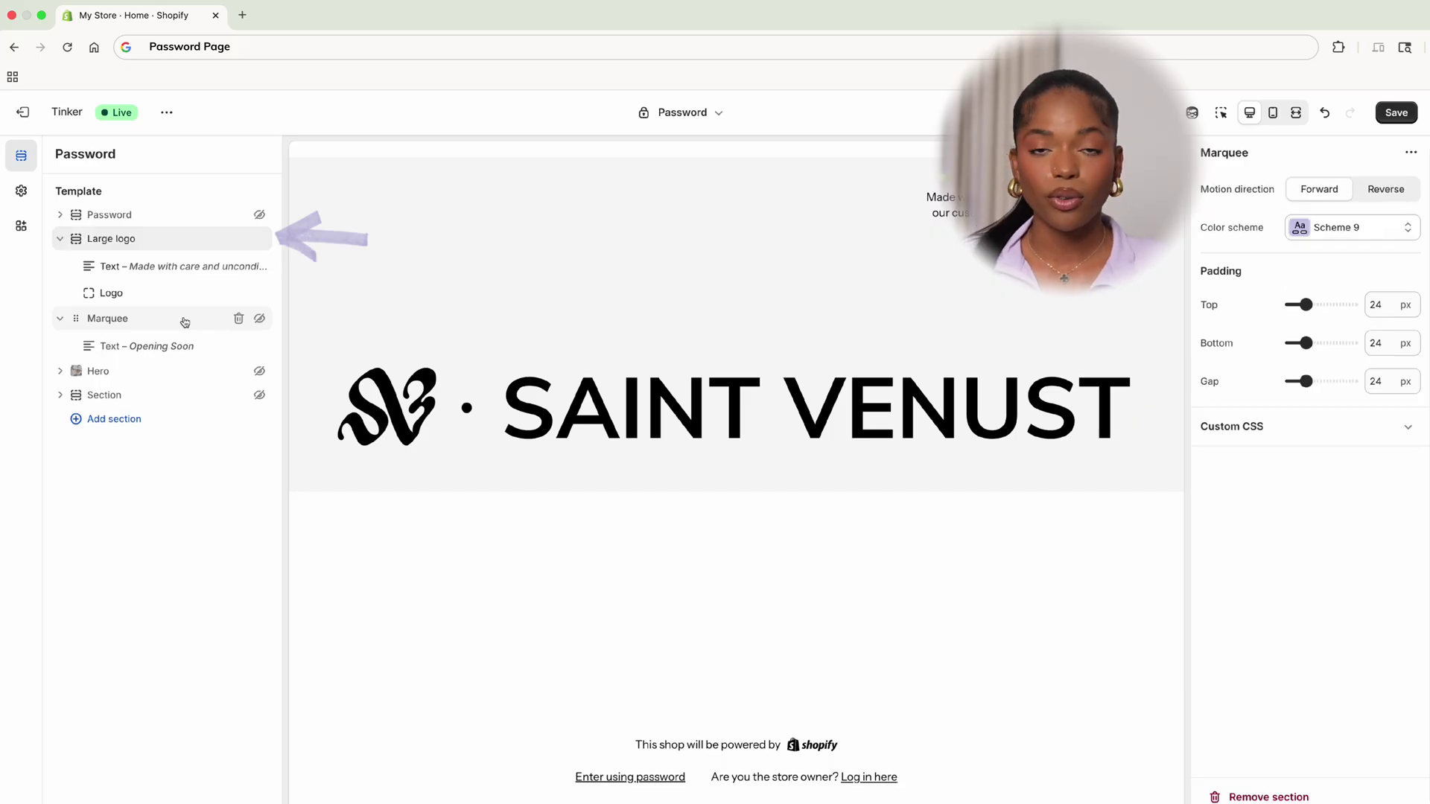
pyautogui.click(257, 318)
# View the Marquee option in the section library and the color schemes available for the Marquee section
pyautogui.click(108, 418)
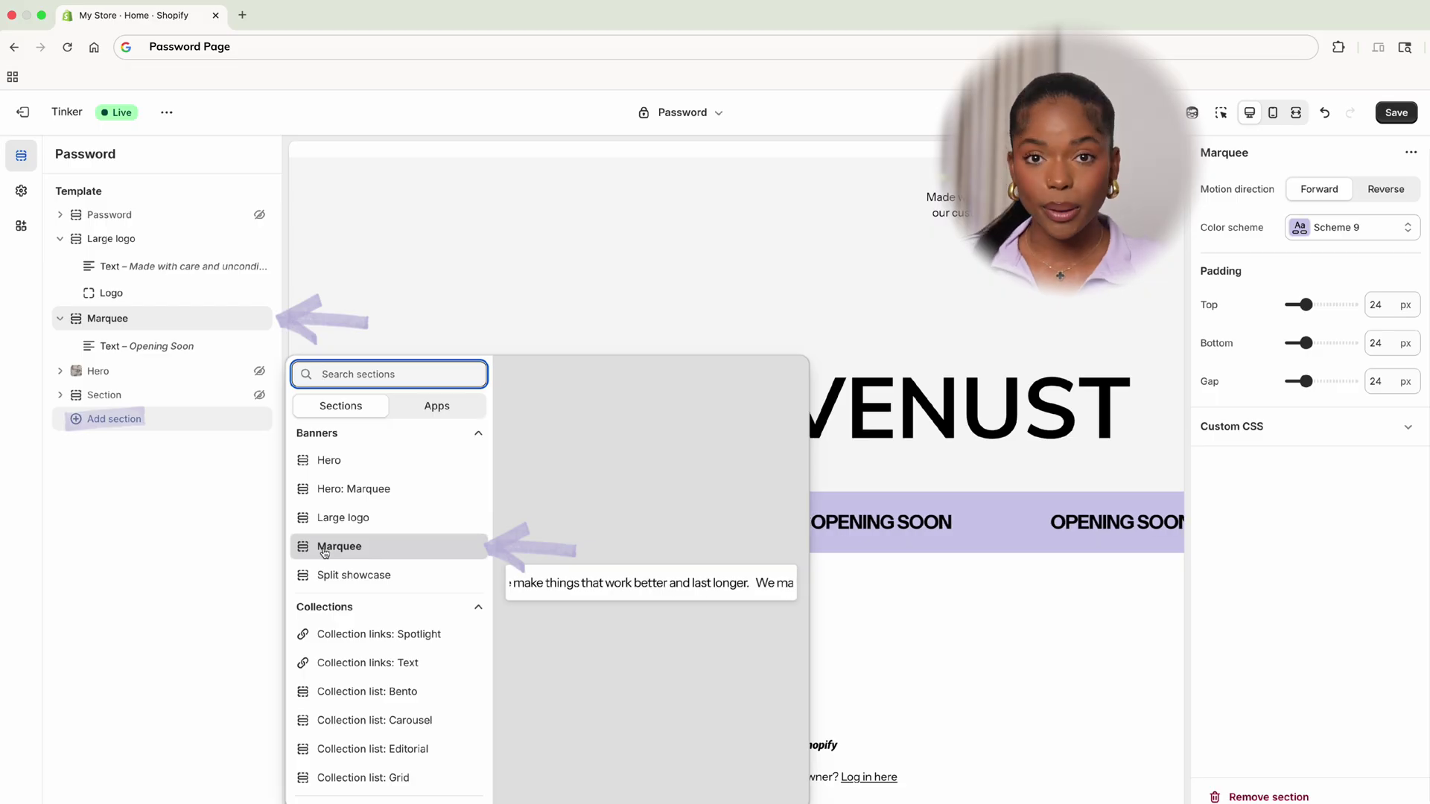
pyautogui.press('Escape')
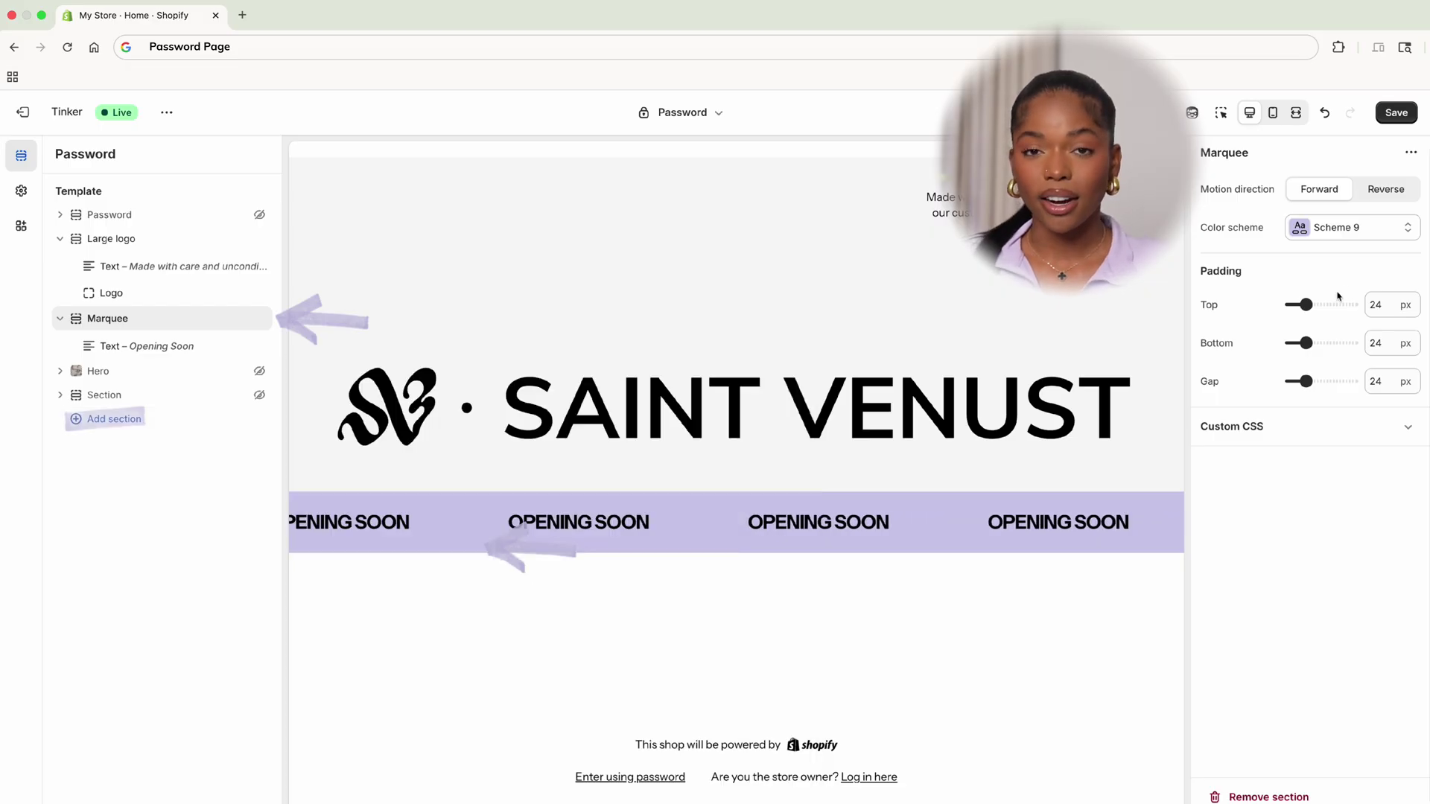
pyautogui.click(1360, 237)
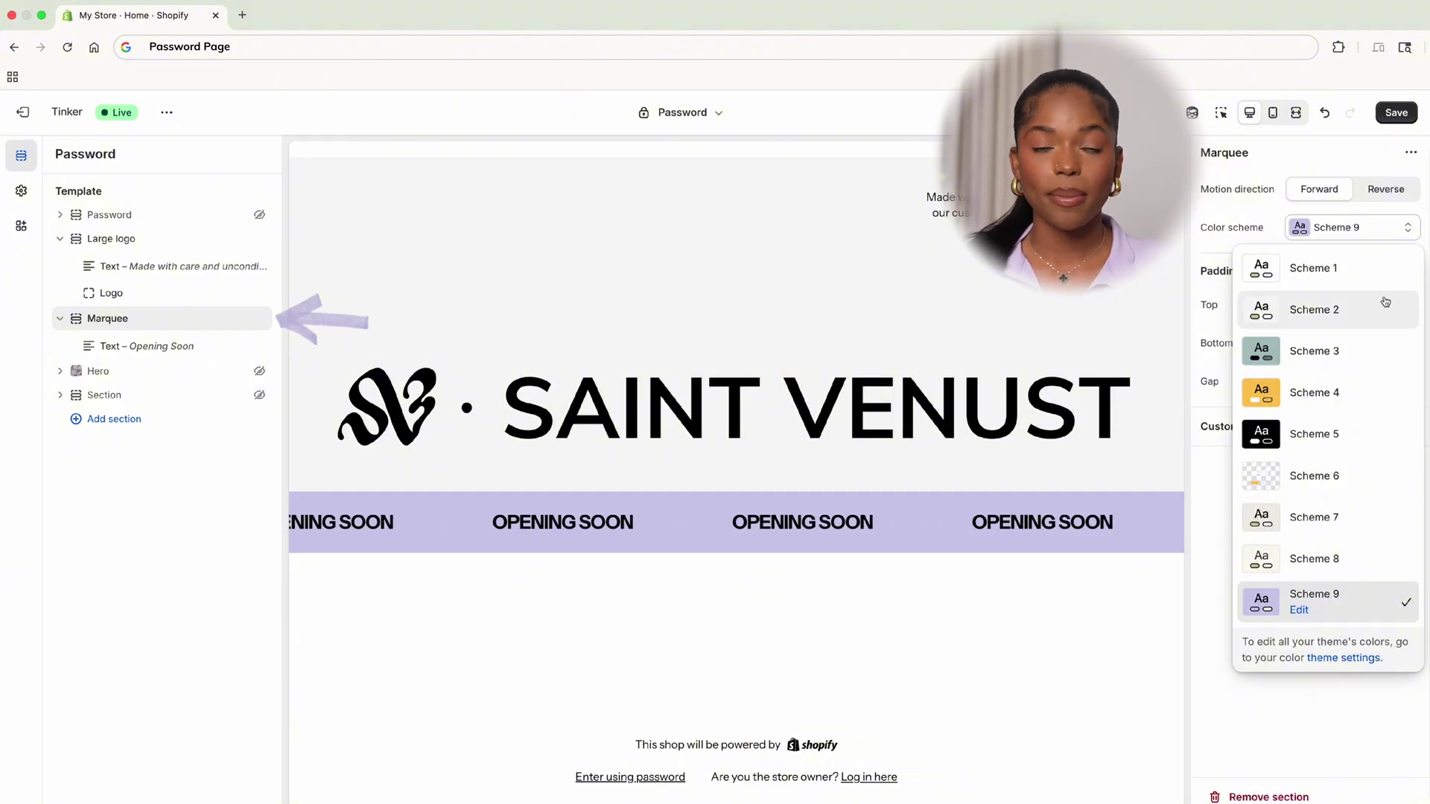
pyautogui.click(1344, 227)
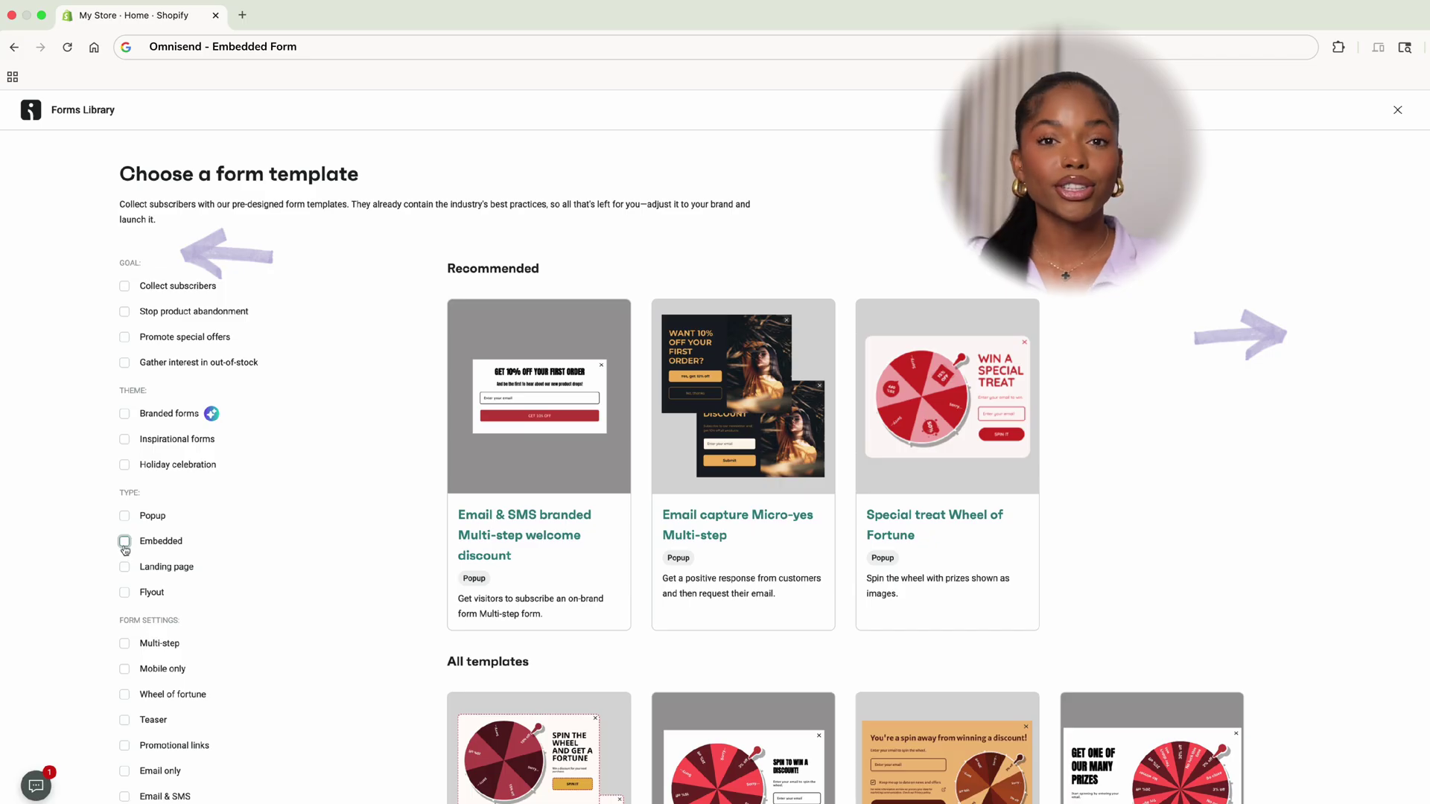
# Filter the form templates to Embedded and start a form from the Email & SMS capture template
pyautogui.click(124, 542)
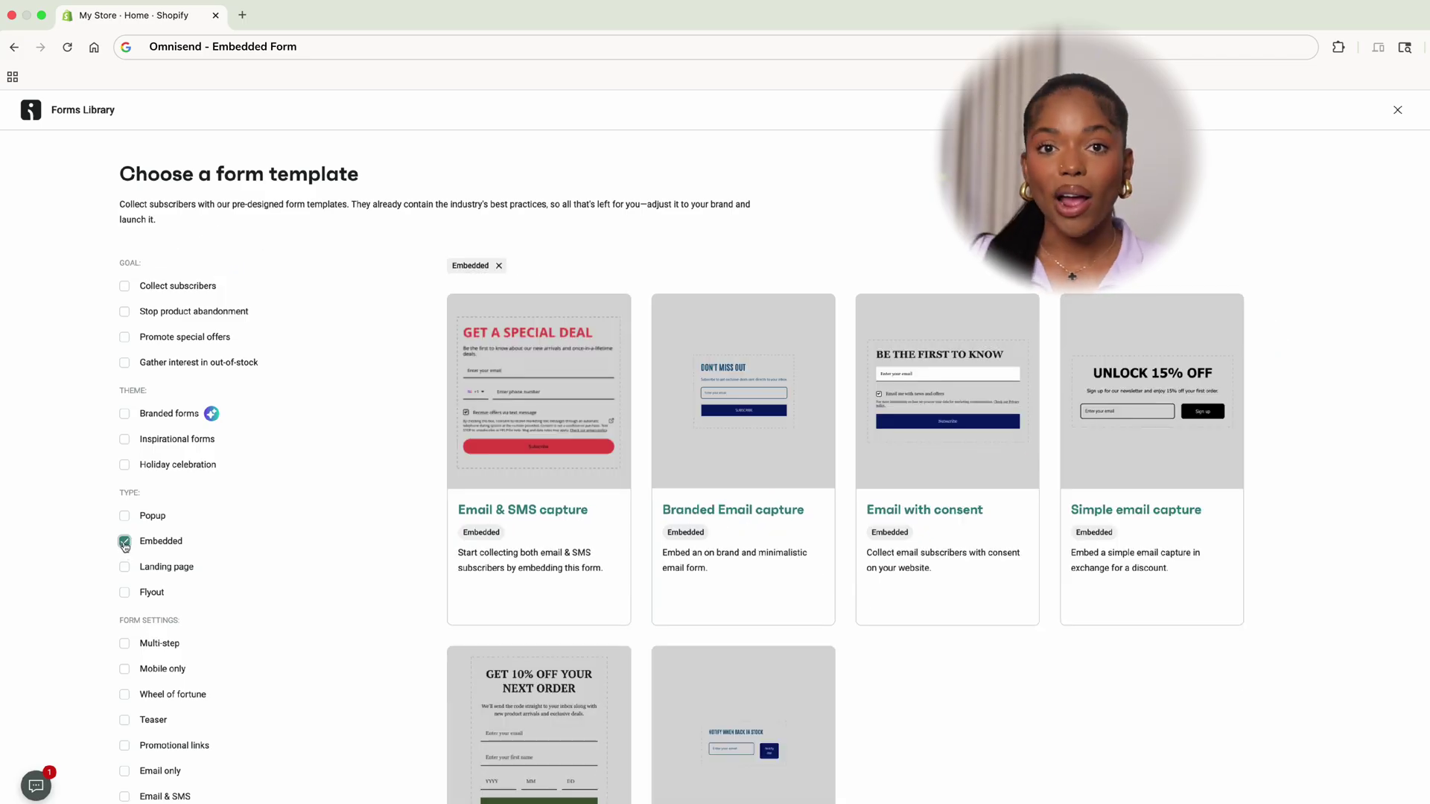
pyautogui.moveTo(491, 484)
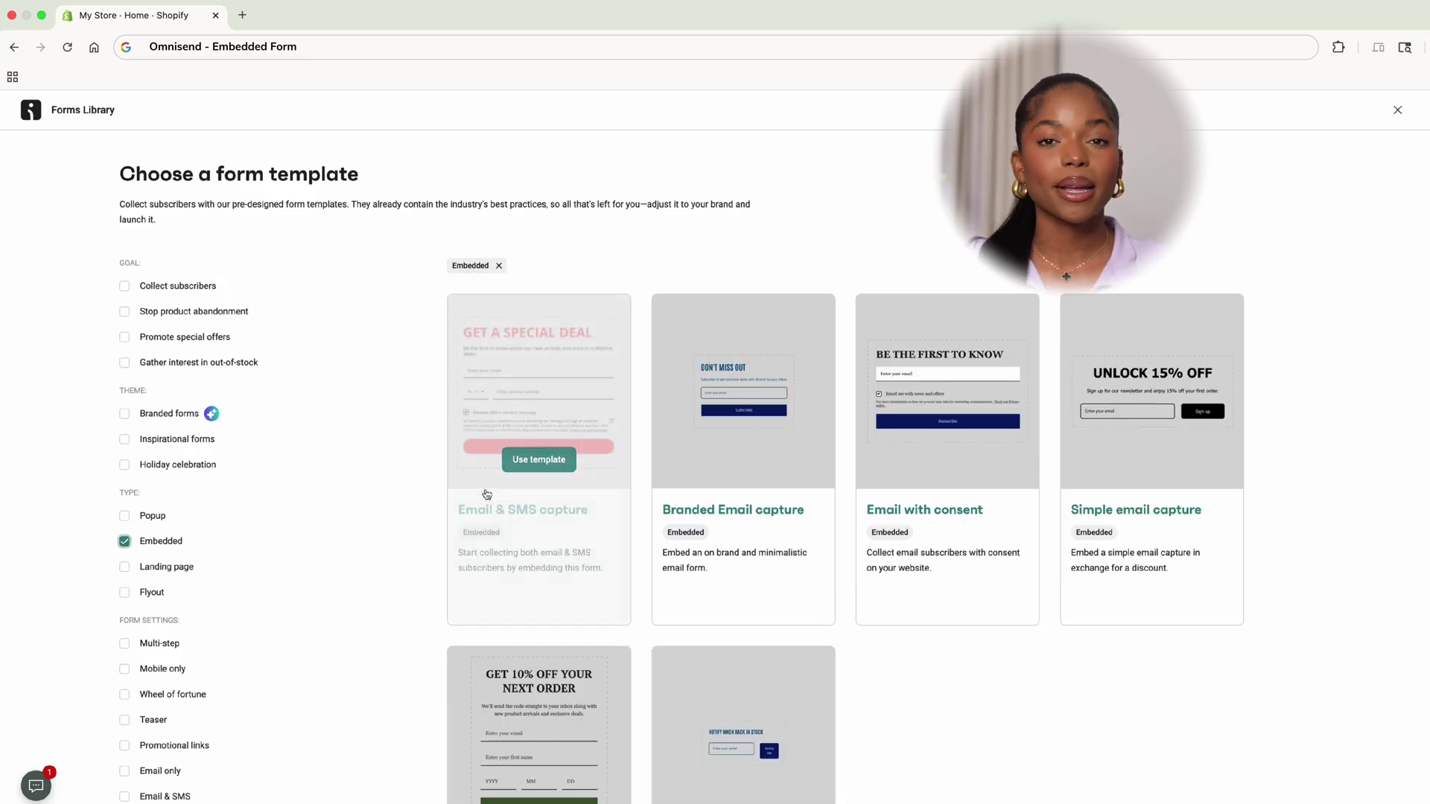
pyautogui.click(496, 475)
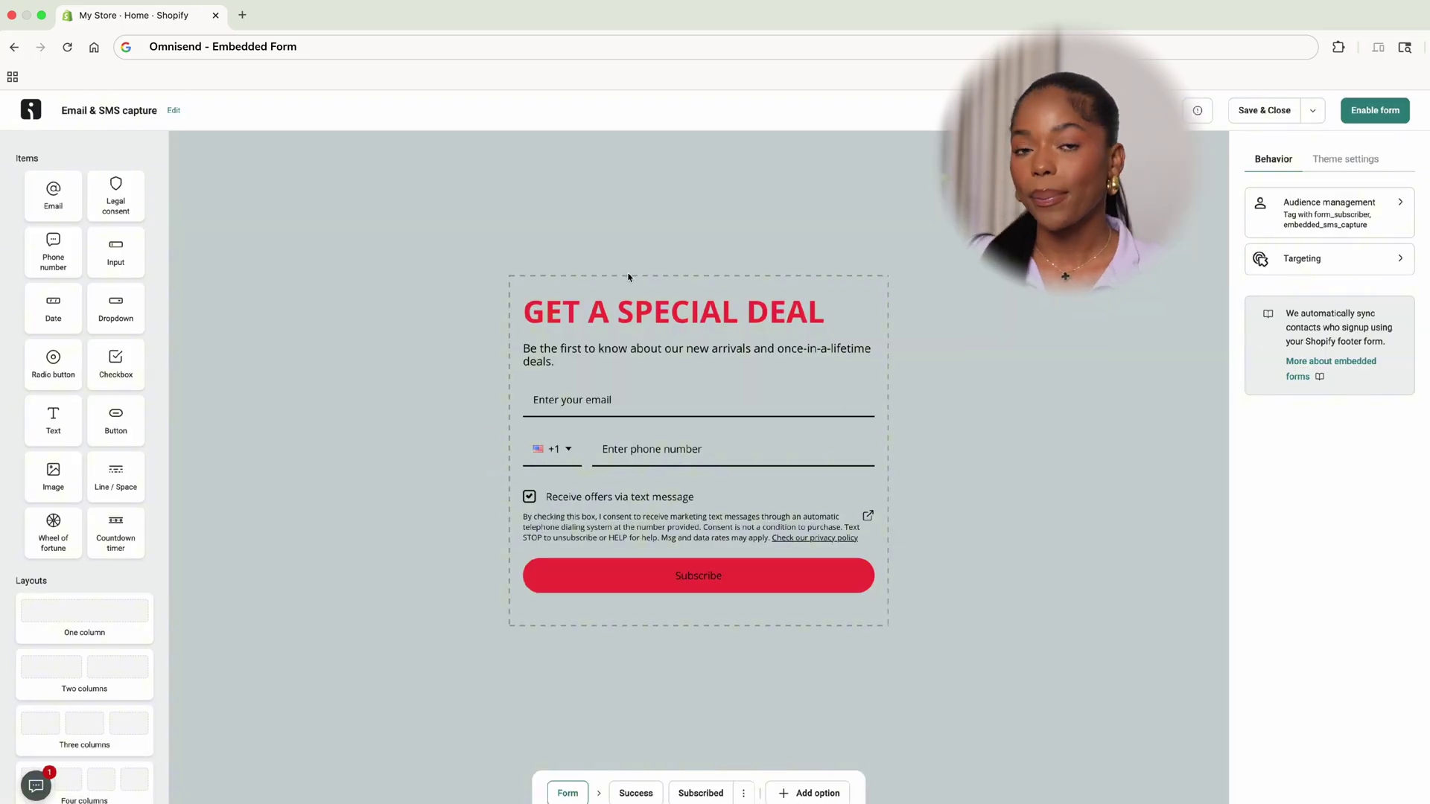
# Set the form layout's background color to white (#FFFFFF) and its right padding to 30 px
pyautogui.click(632, 280)
pyautogui.click(1403, 217)
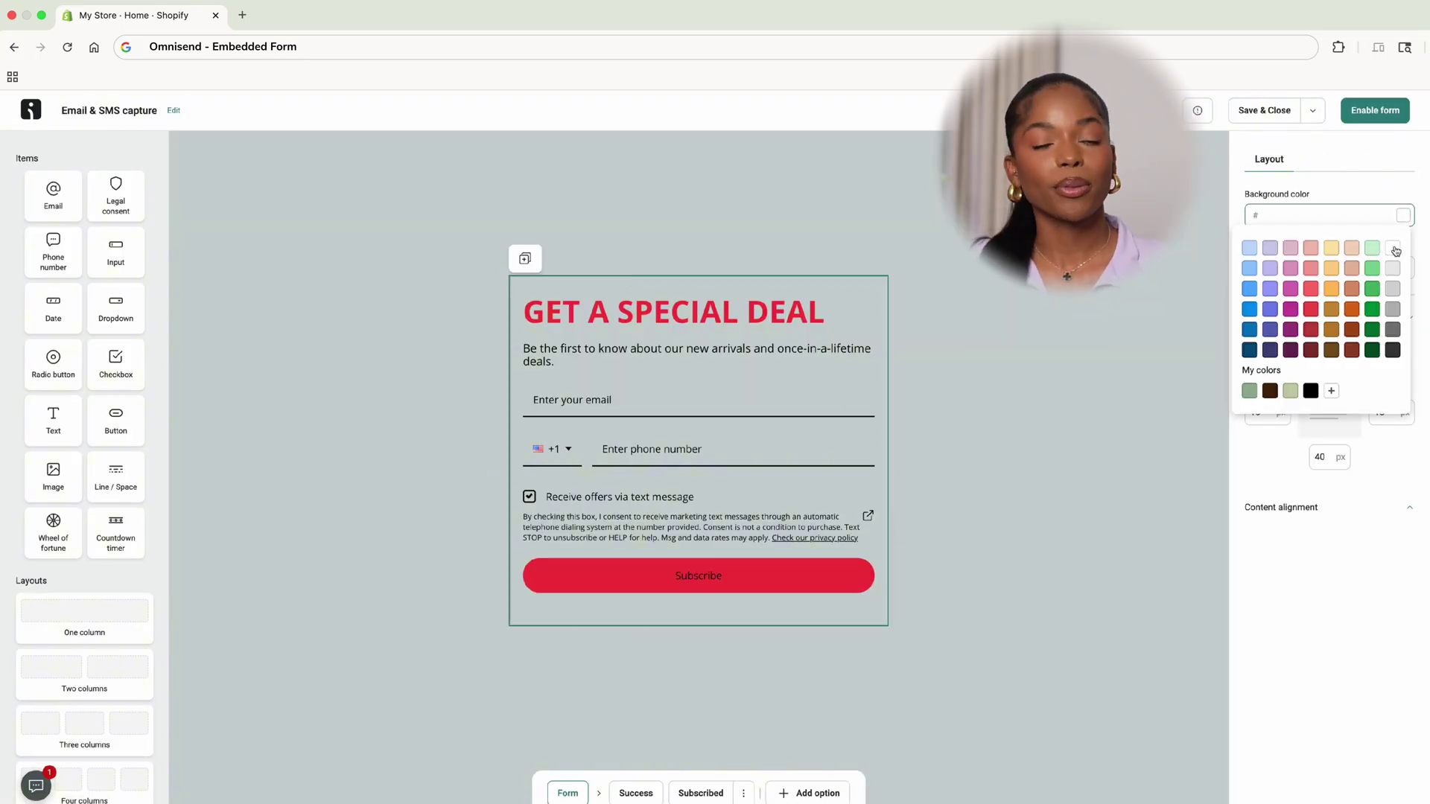
pyautogui.click(1318, 258)
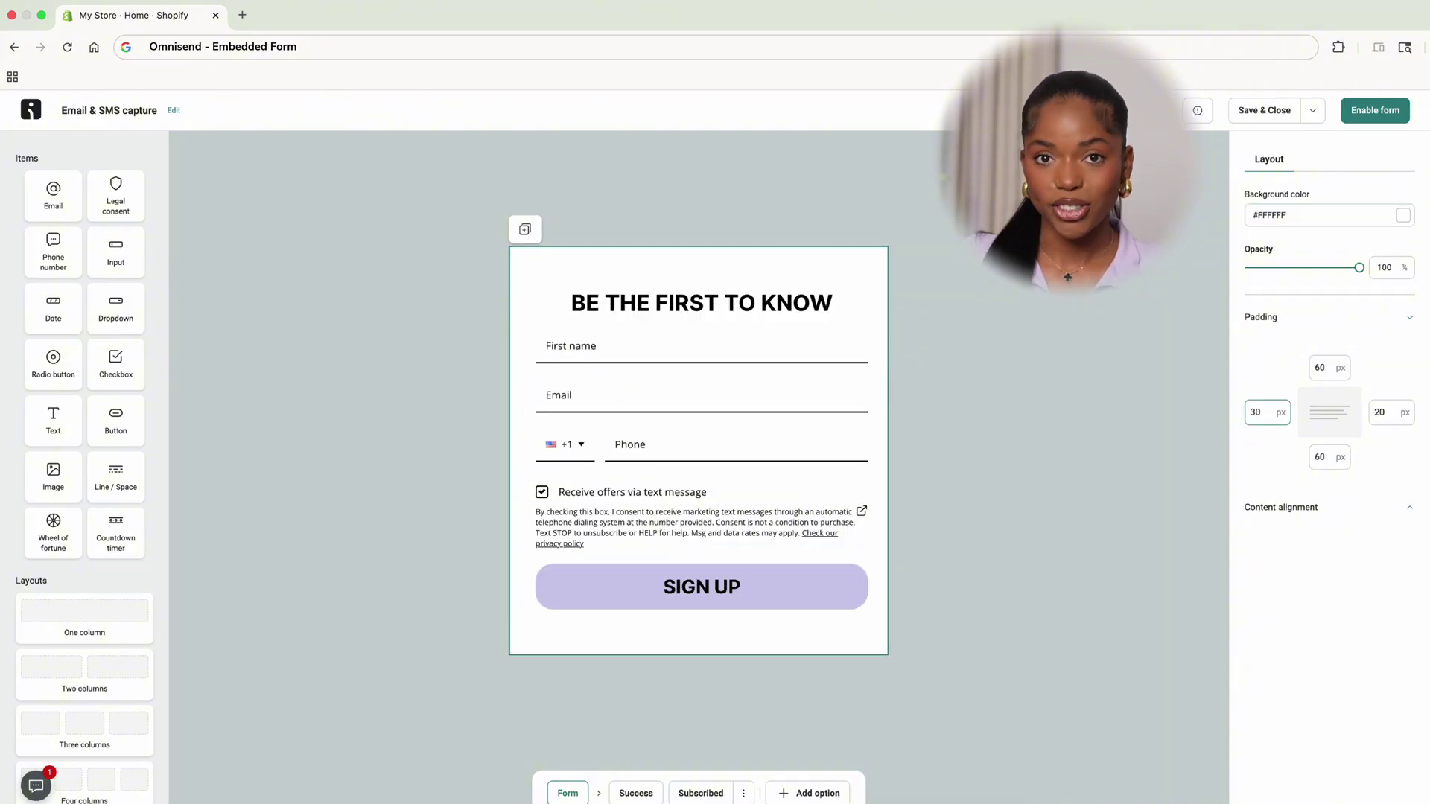
pyautogui.write('30')
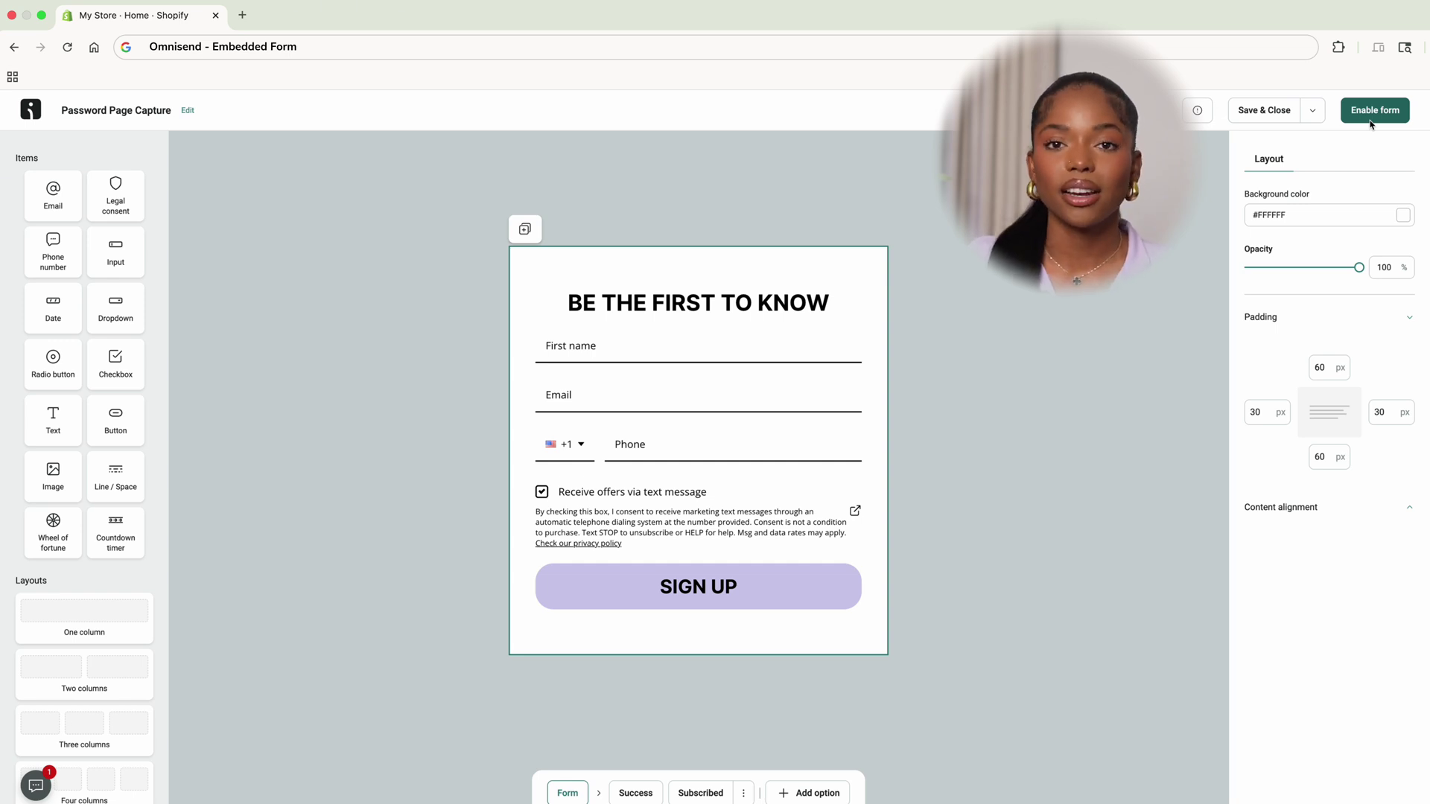
# Enable the Password Page Capture form and copy its website embed code
pyautogui.click(1370, 112)
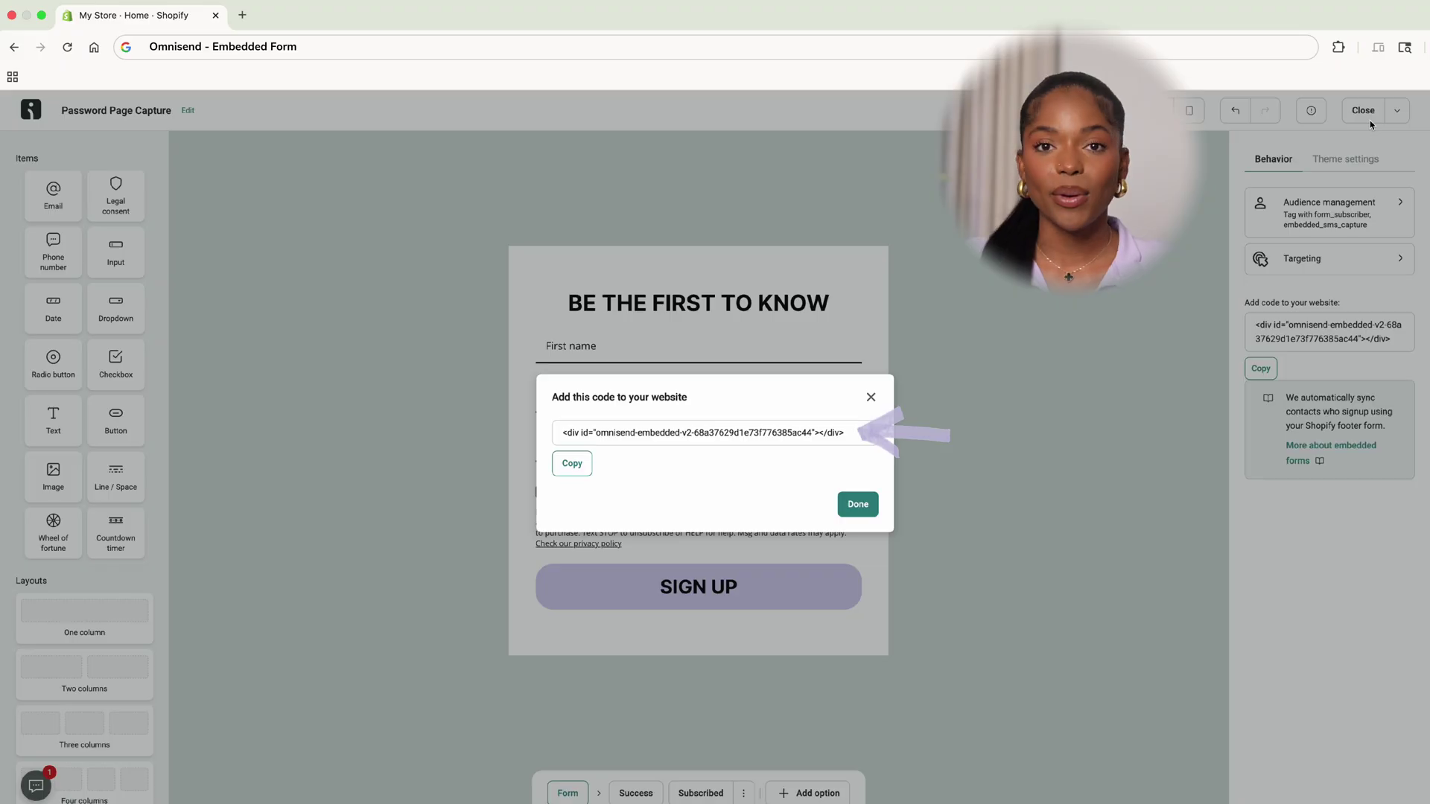
pyautogui.click(572, 464)
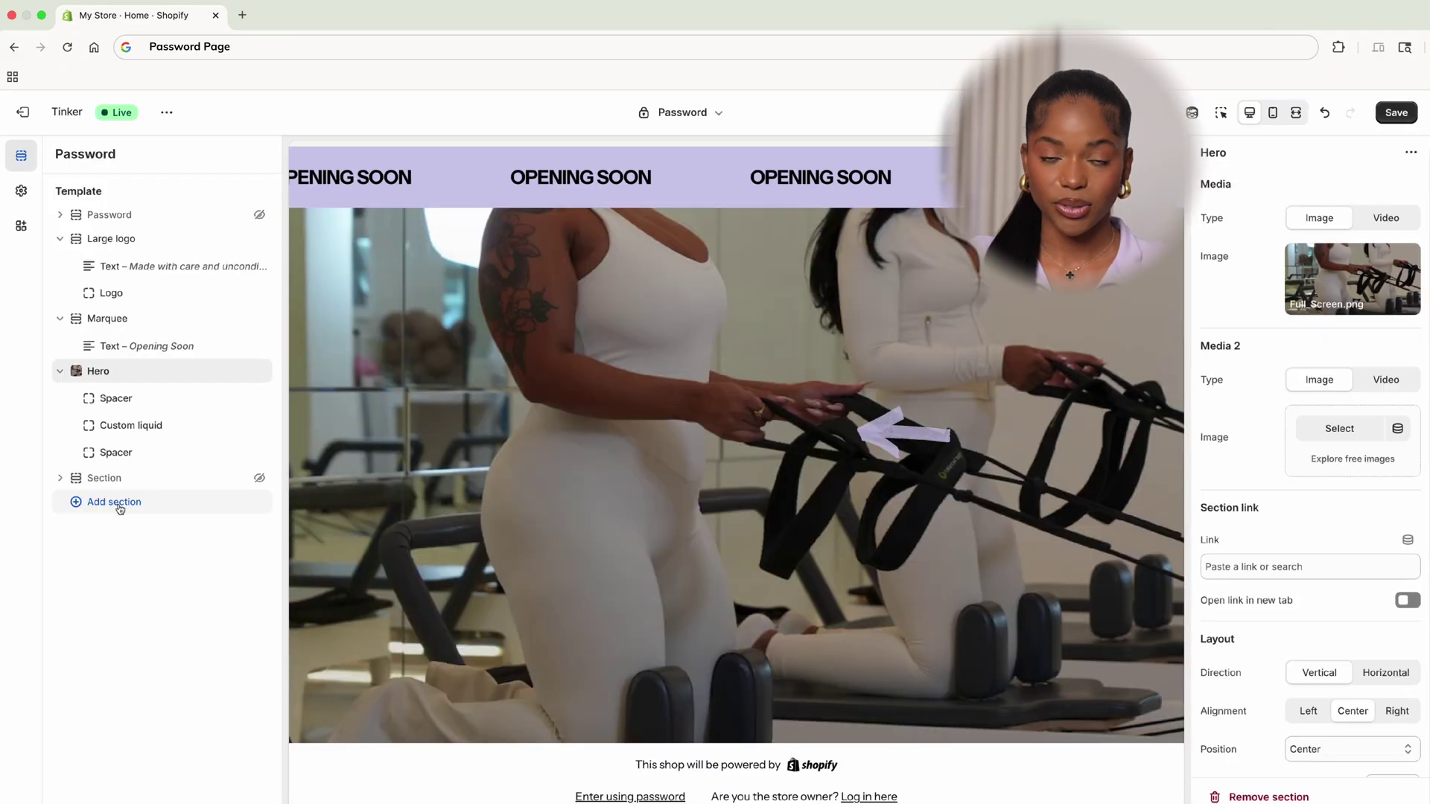
# View the Hero banner option in the section library of the password page in the Shopify theme editor
pyautogui.click(119, 502)
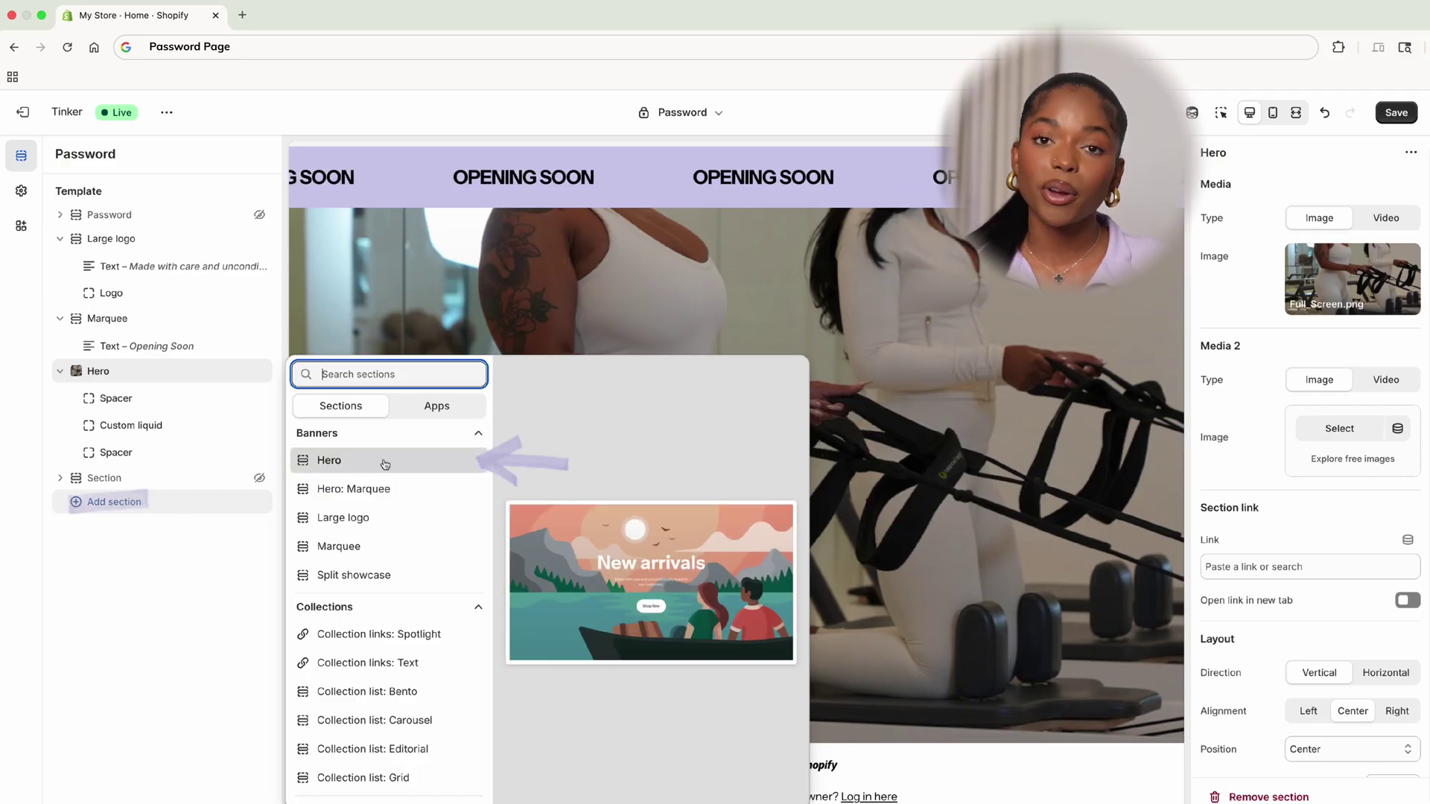
pyautogui.click(170, 392)
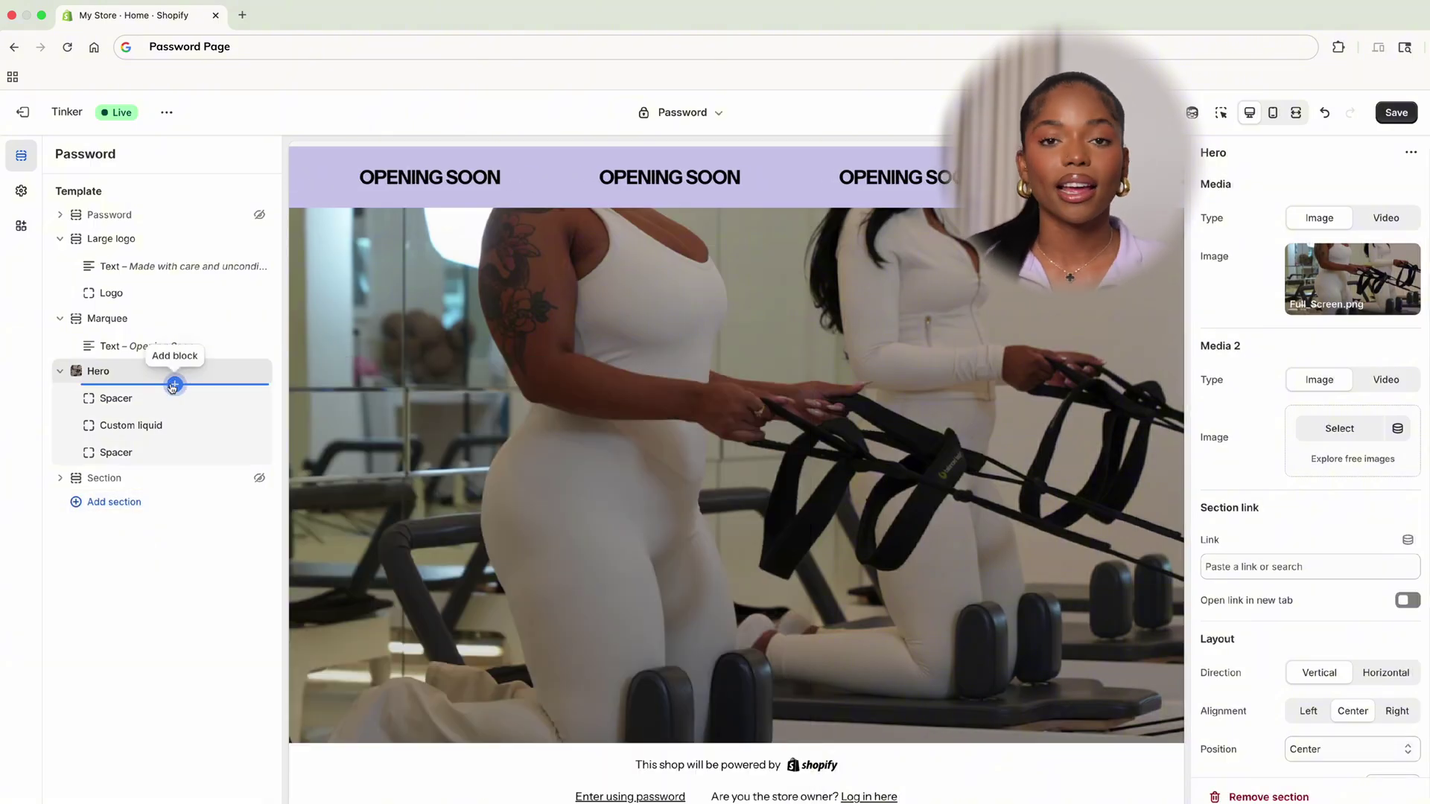
# Add a Custom liquid block holding the Omnisend embed code to the Hero section and save the password page
pyautogui.click(173, 384)
pyautogui.write('cu')
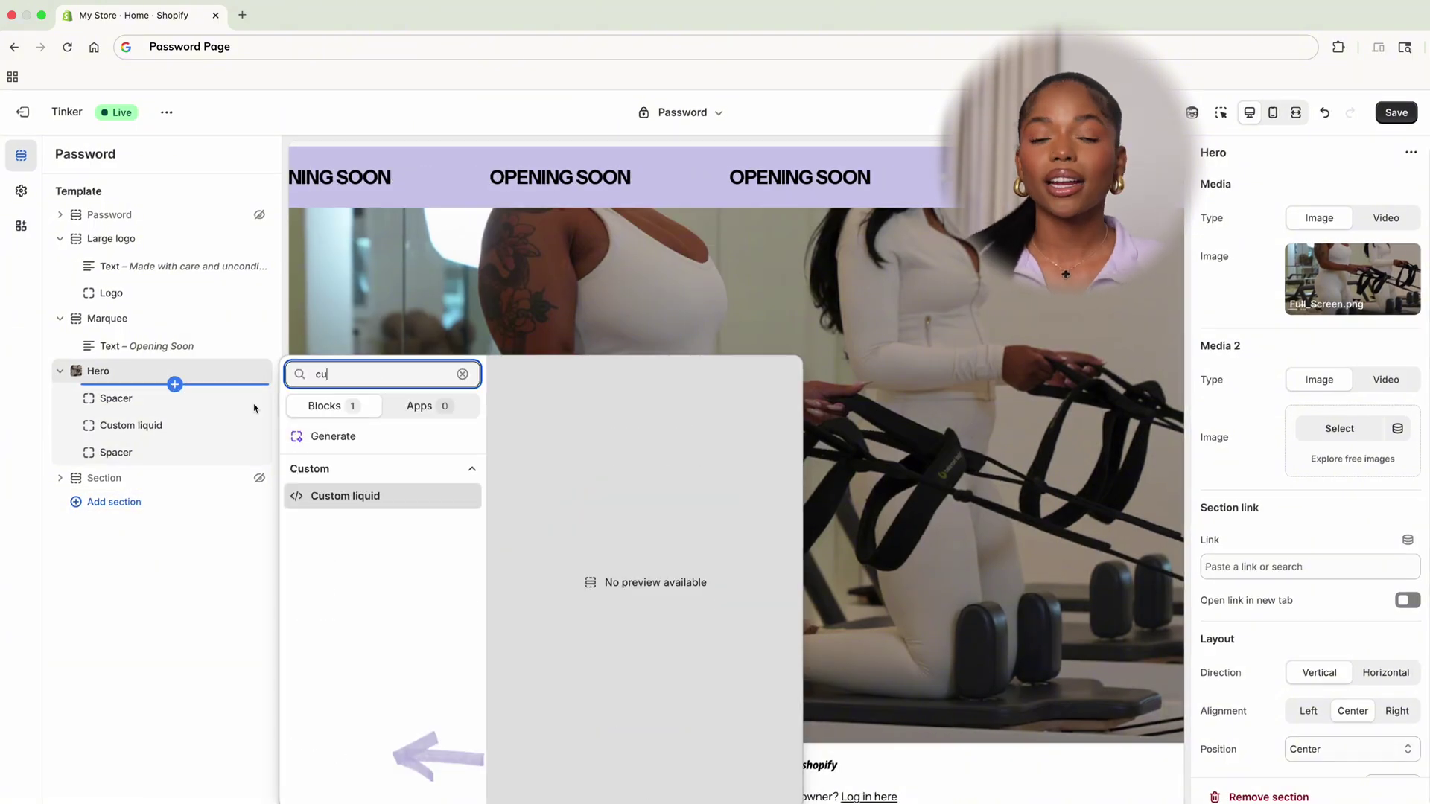
pyautogui.click(424, 496)
pyautogui.click(1388, 114)
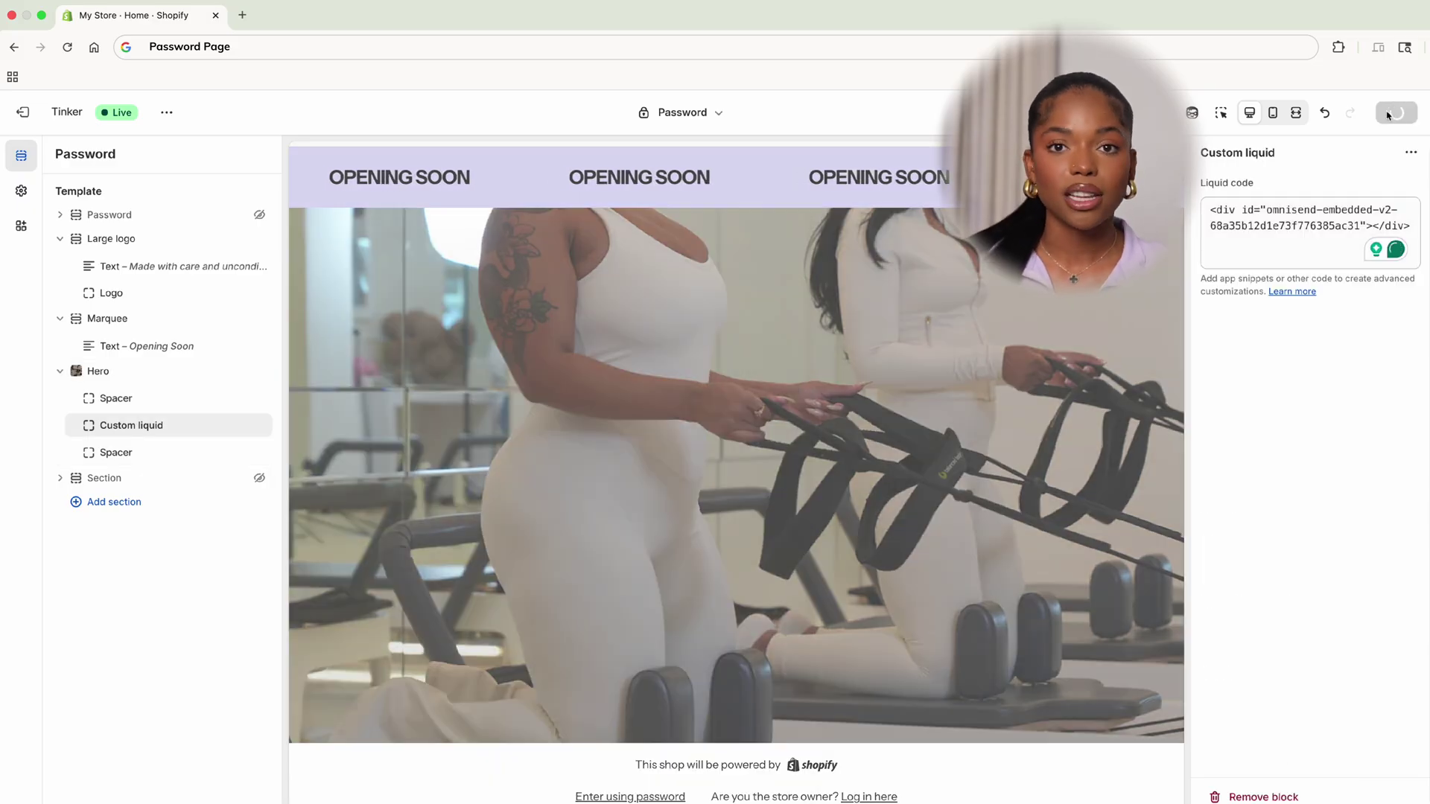
pyautogui.scroll(-1, 686, 350)
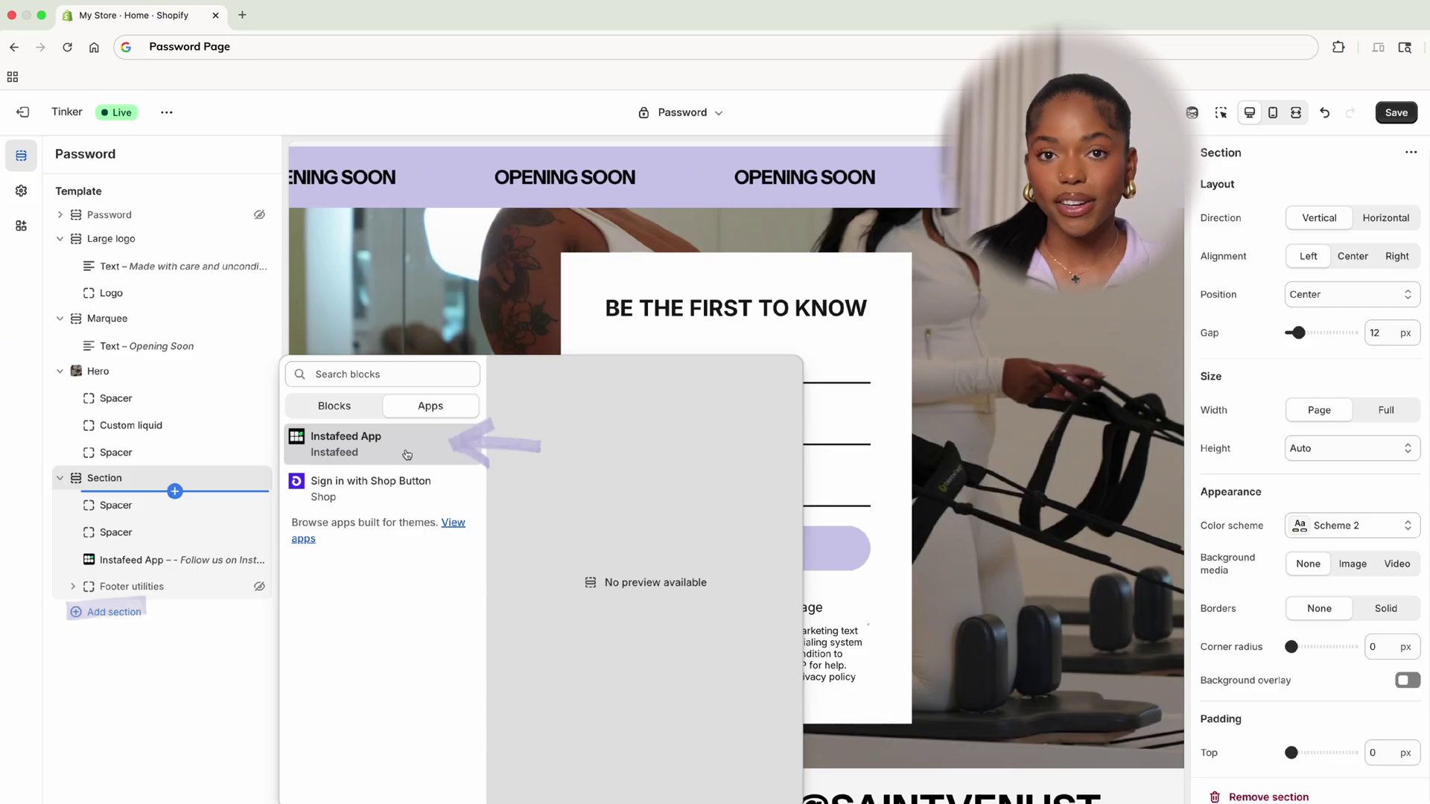
# Open the Instafeed App block in the password page's last section and add a Footer utilities block below it
pyautogui.click(186, 566)
pyautogui.click(189, 566)
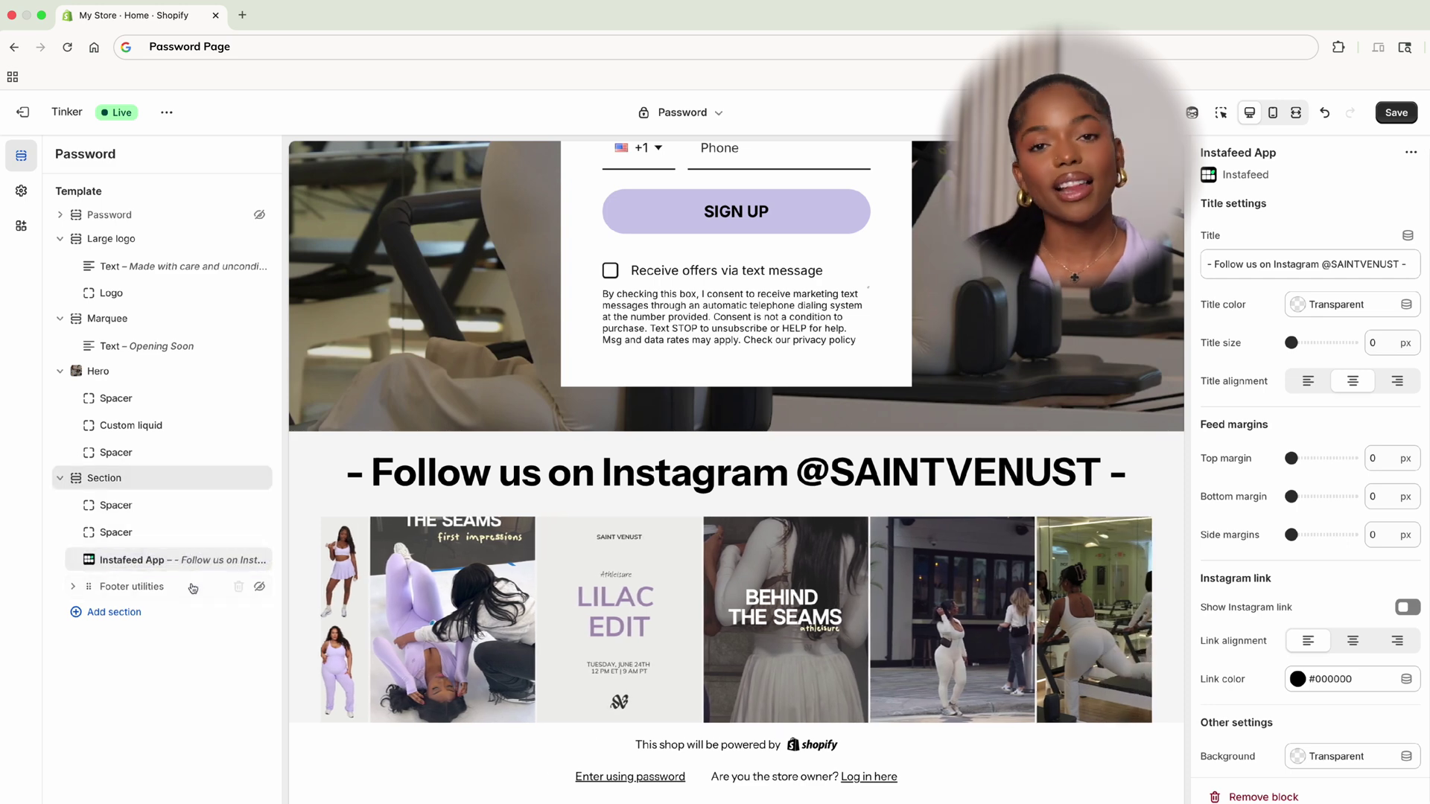
pyautogui.click(175, 572)
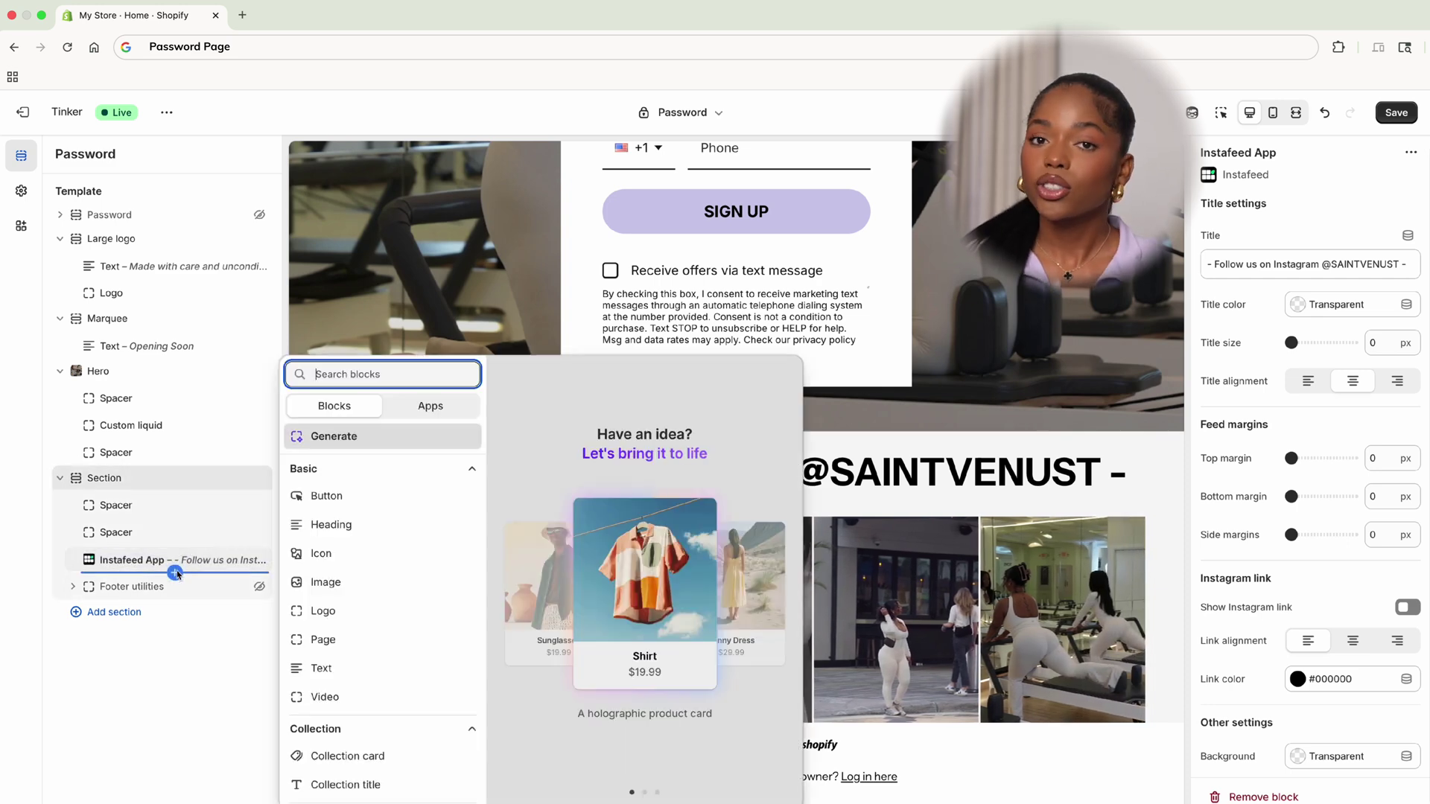
pyautogui.write('foo')
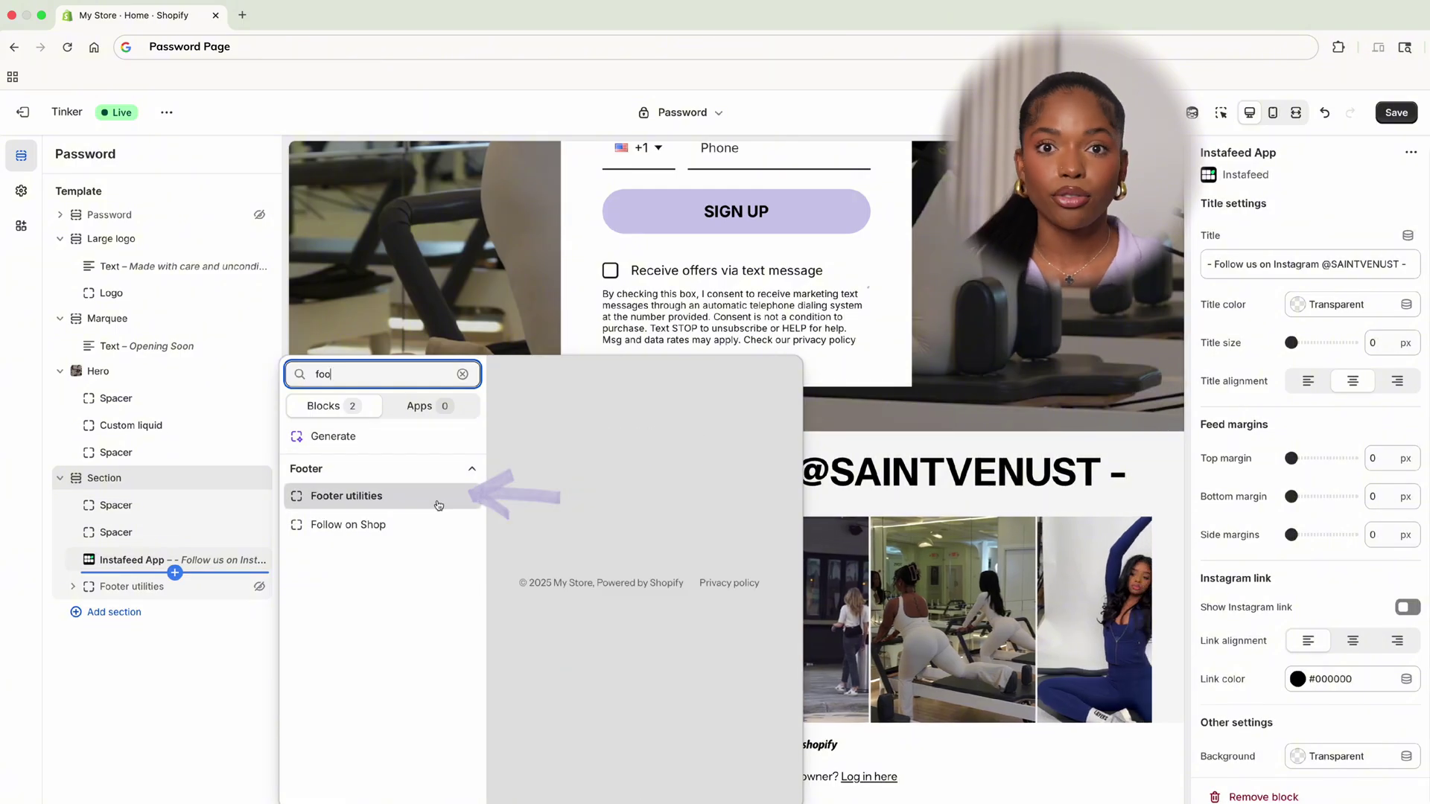
pyautogui.click(438, 505)
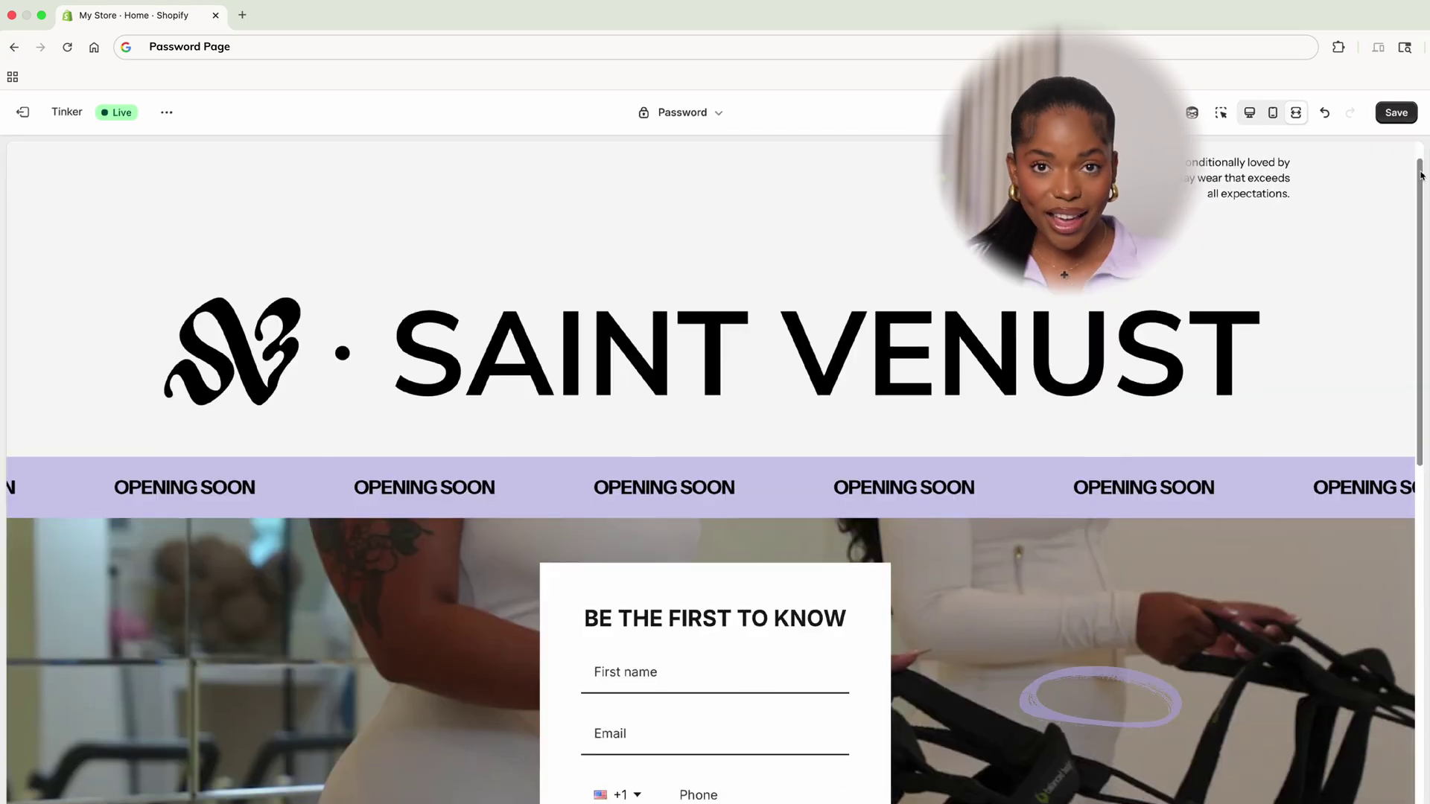
# Review the full-width preview of the password page from the large logo down to the Instagram feed
pyautogui.scroll(-5, 715, 469)
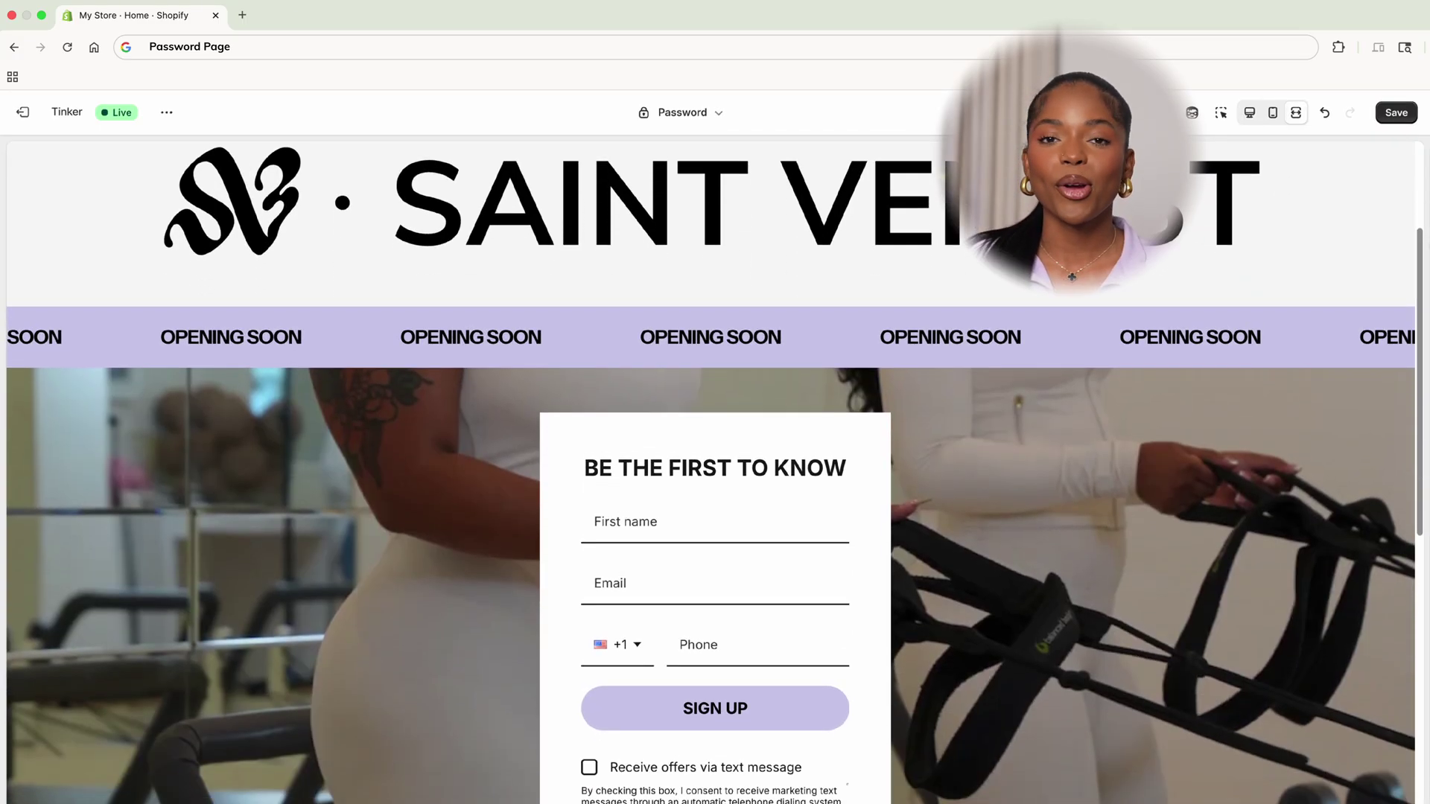
pyautogui.scroll(-4, 1070, 277)
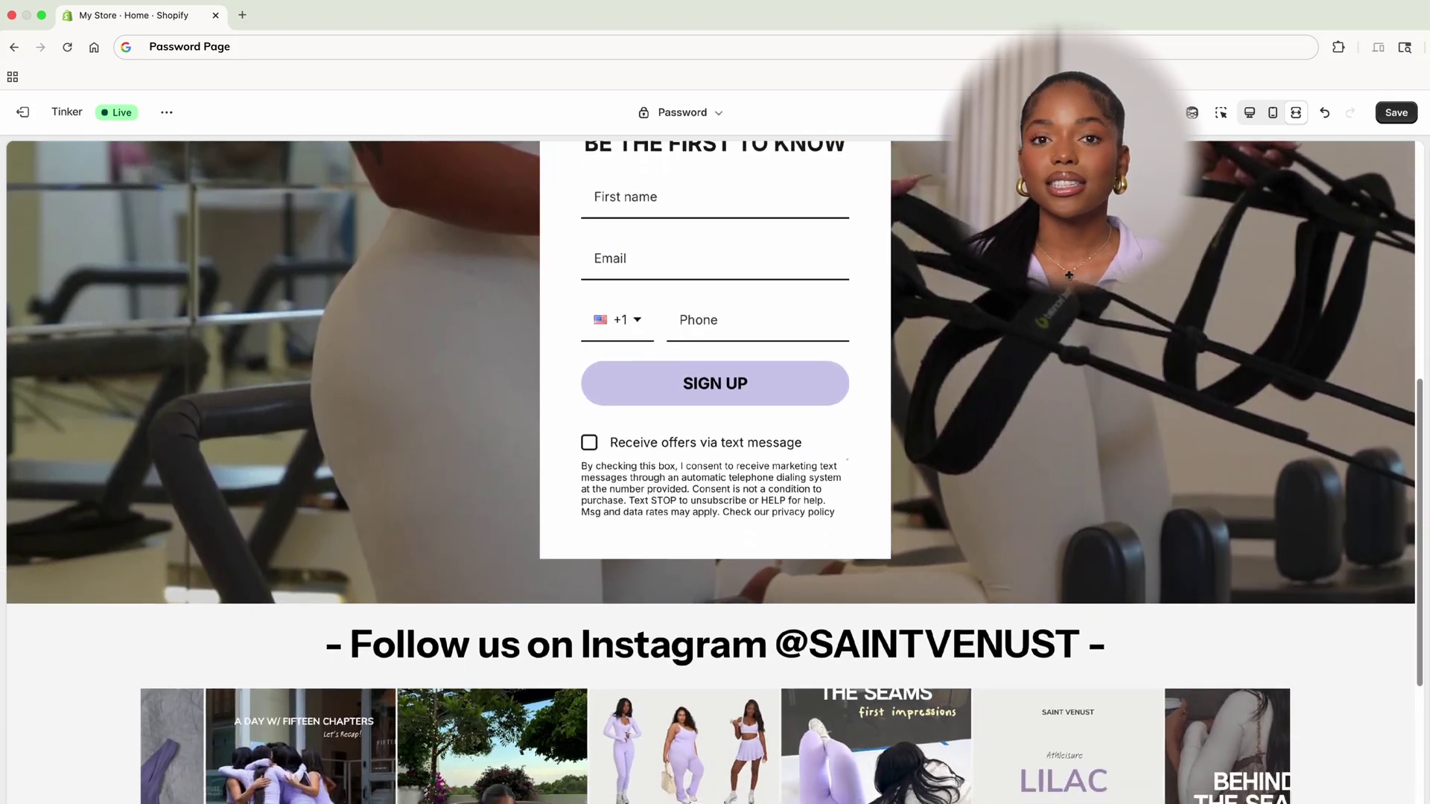
pyautogui.scroll(-3, 1065, 275)
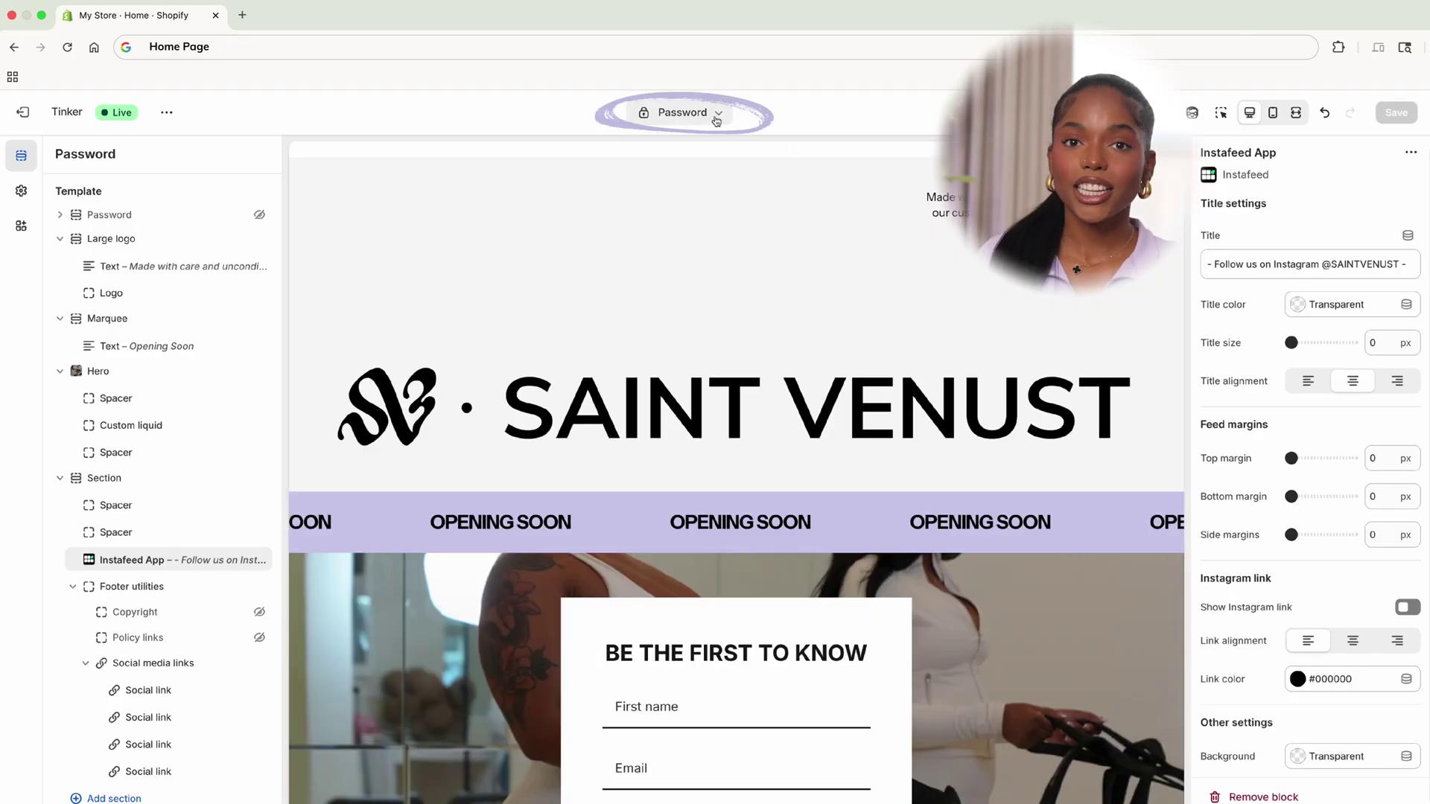
# Switch the editor to the Home page template, show the Announcement bar section and open its announcement block
pyautogui.click(714, 113)
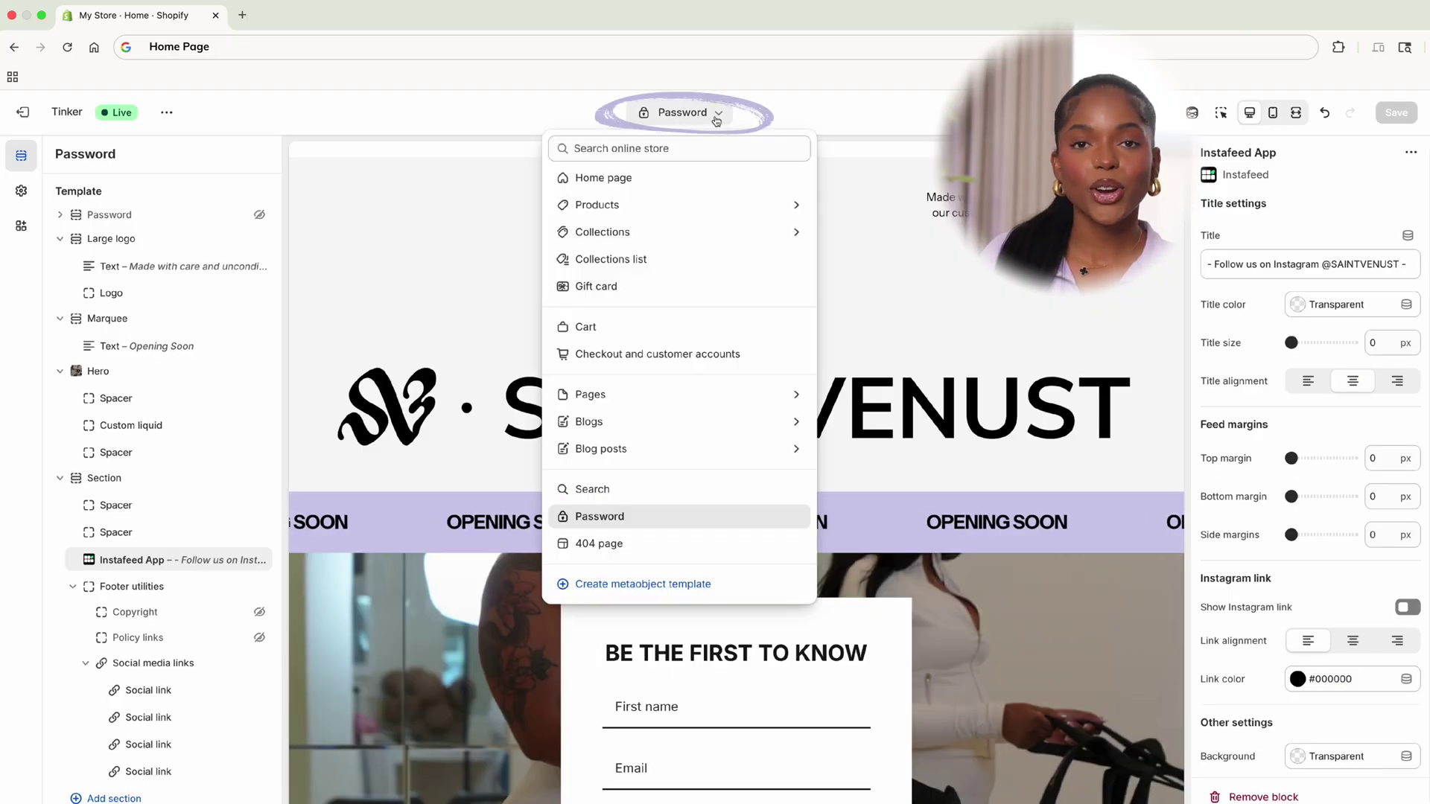
pyautogui.click(709, 179)
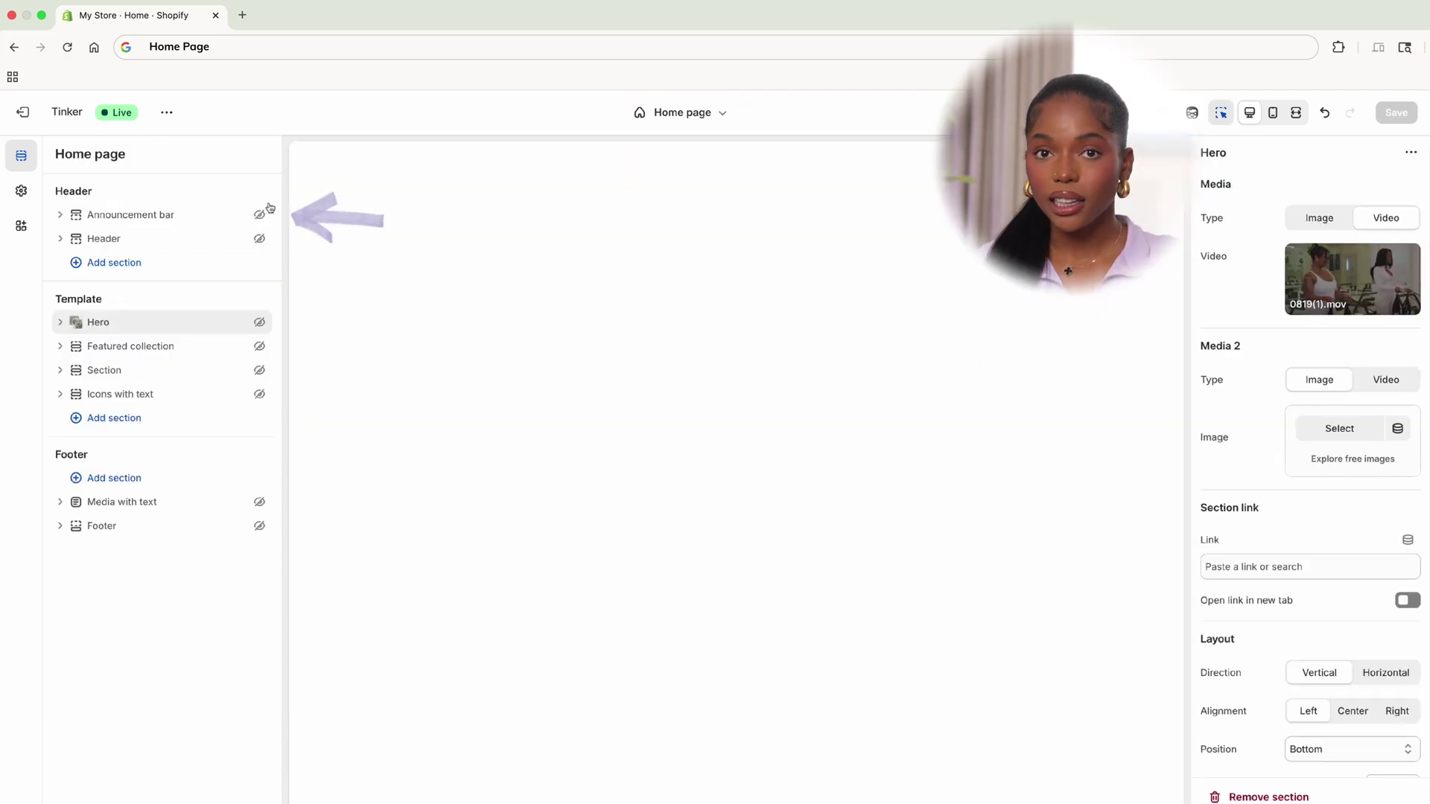
pyautogui.click(259, 215)
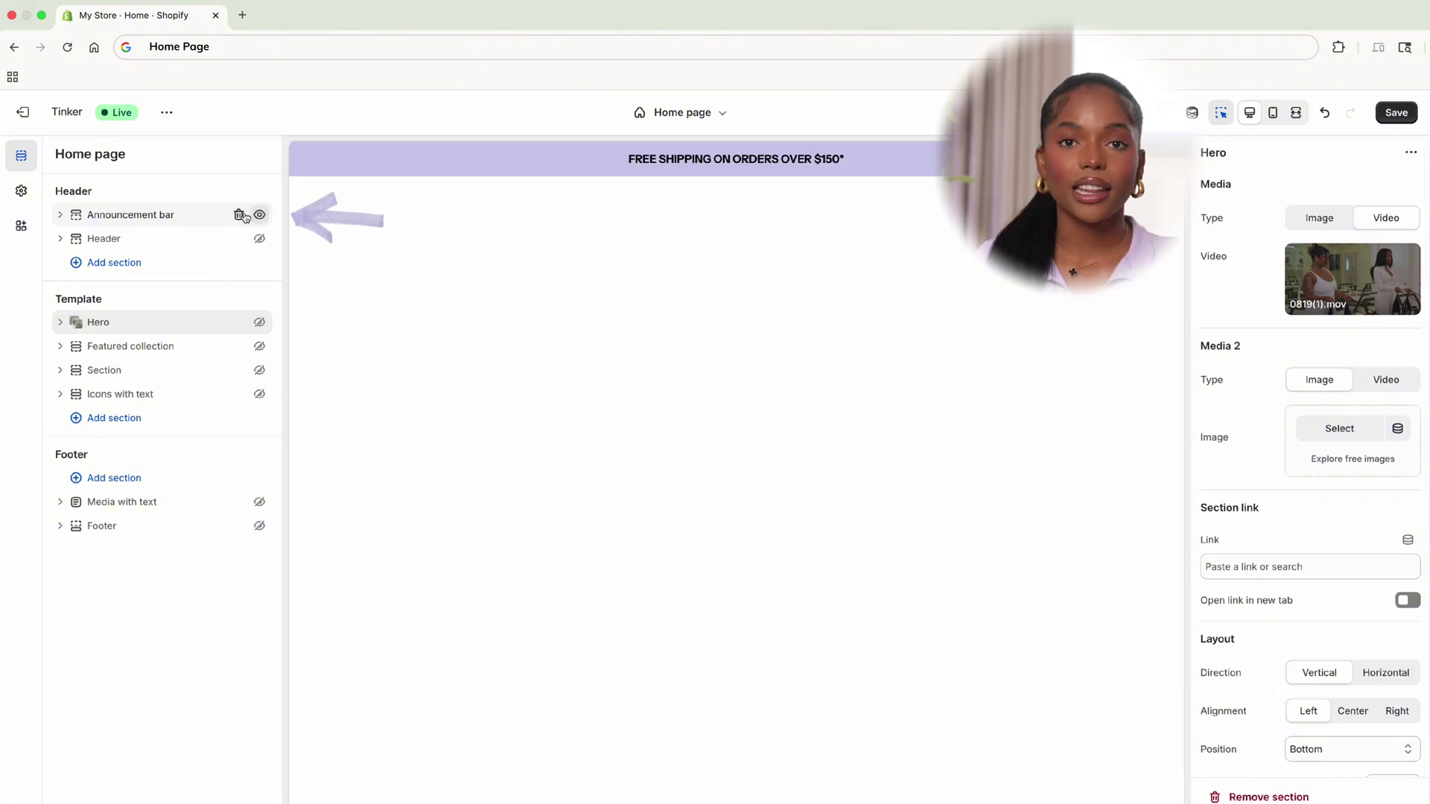
pyautogui.click(61, 216)
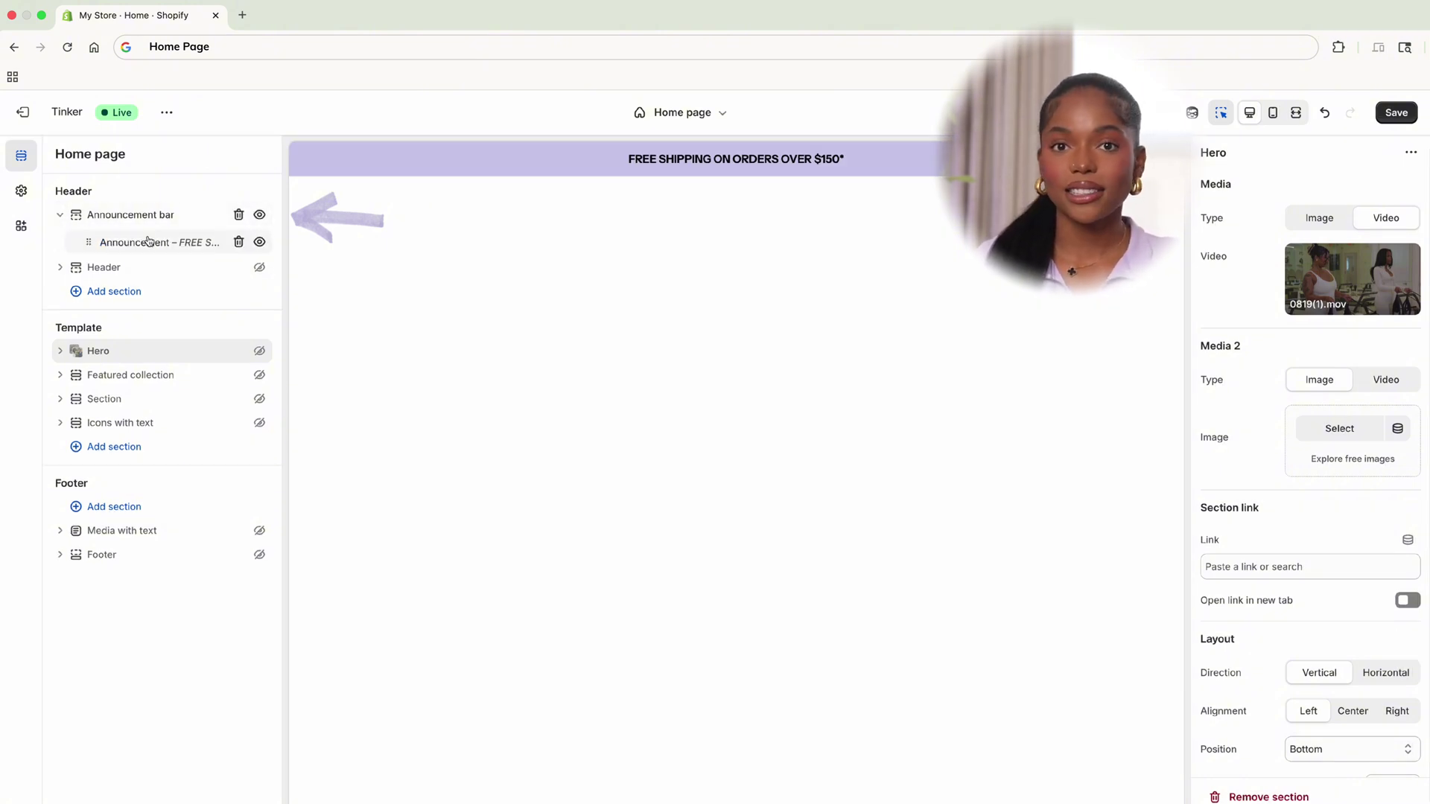
pyautogui.click(148, 242)
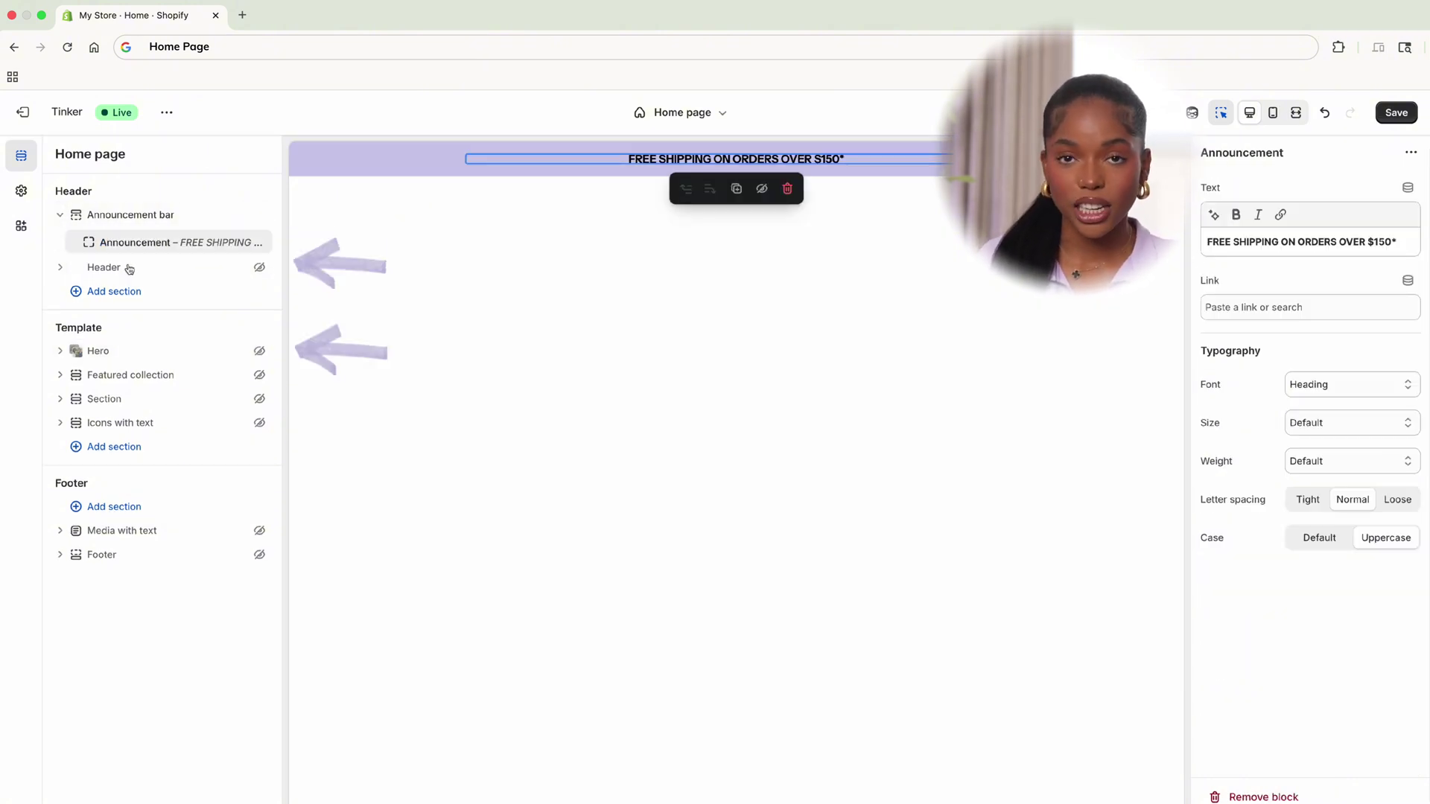
# Show the home page's Header and Hero sections and open the hero's ATHLEISURE CAPSULE text block
pyautogui.click(61, 268)
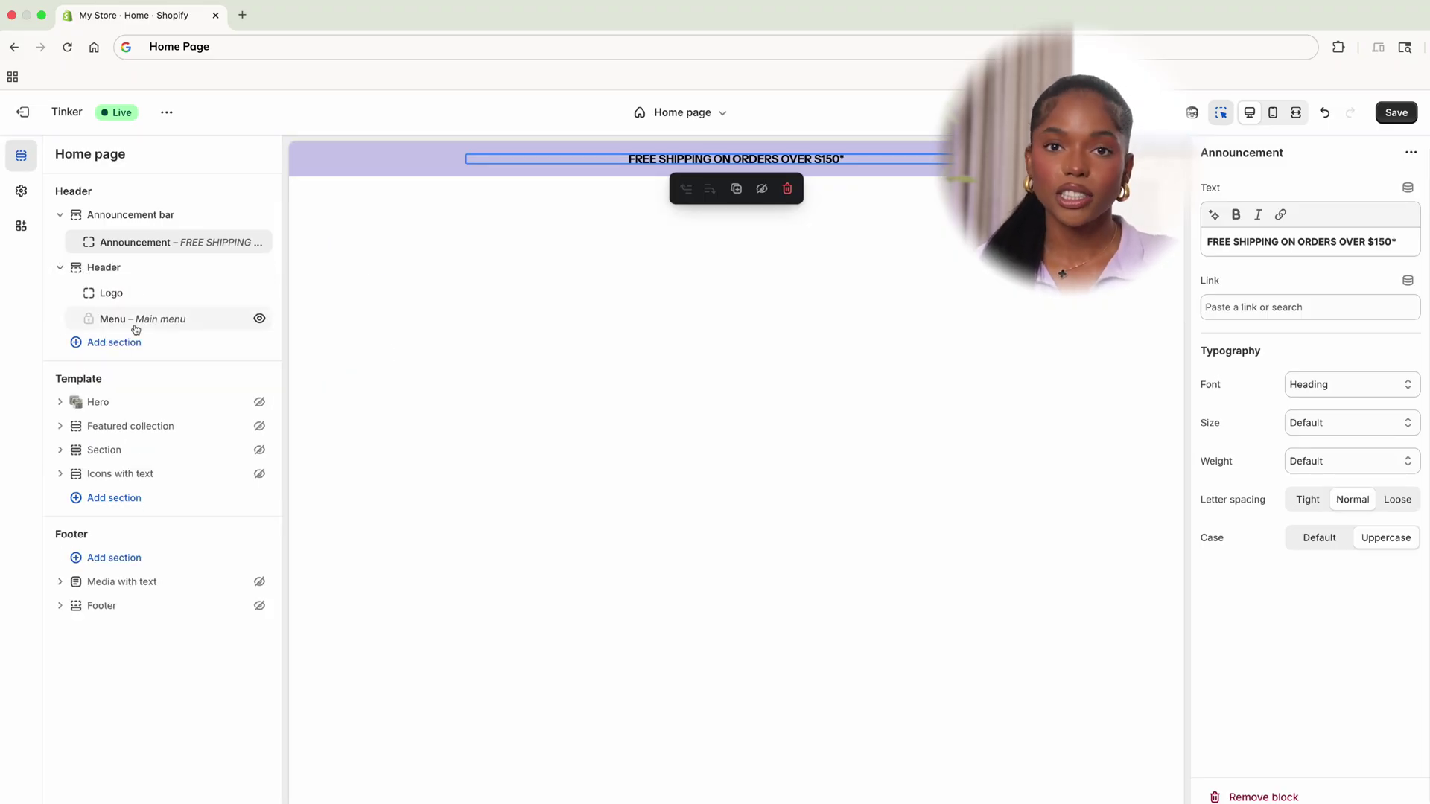
pyautogui.click(260, 402)
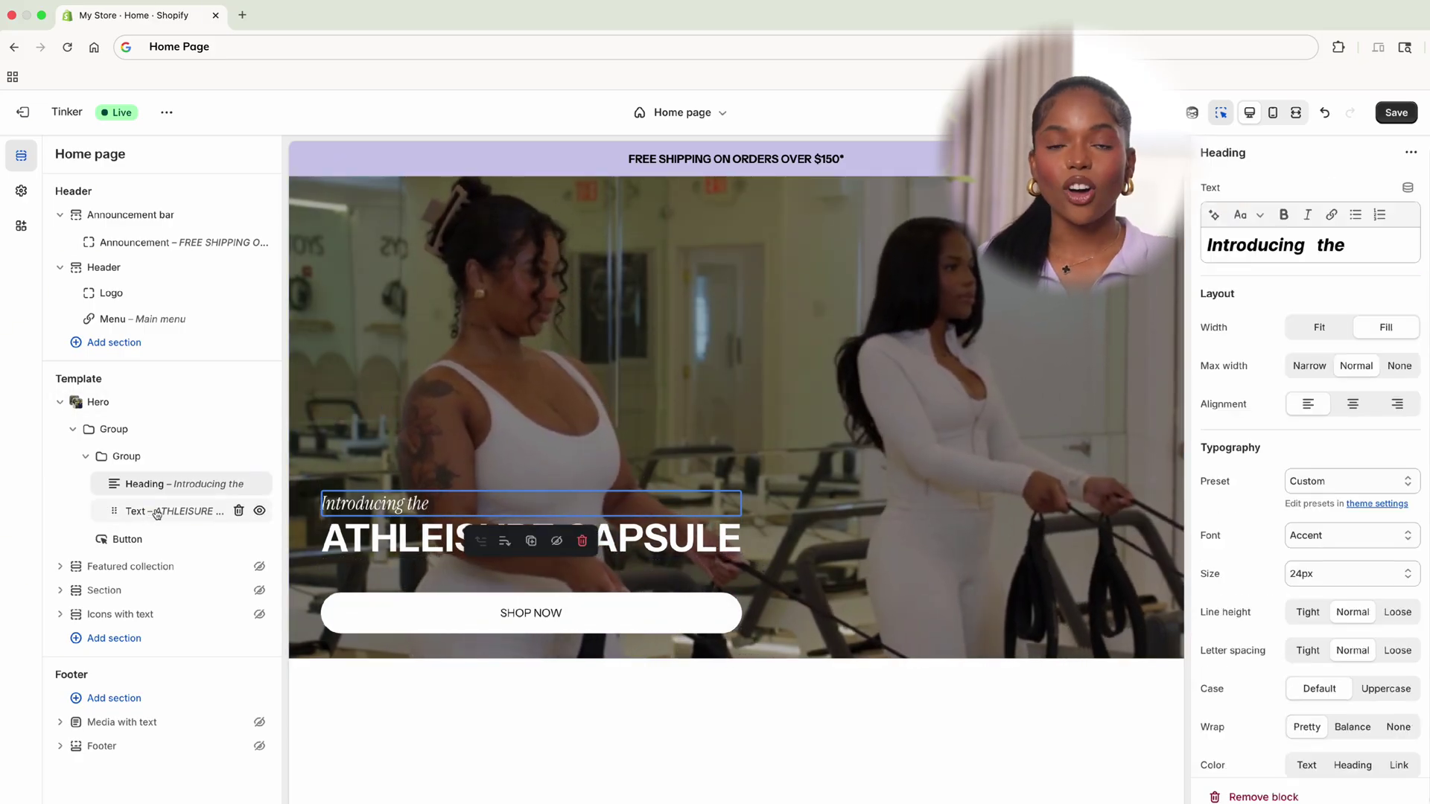
pyautogui.click(156, 512)
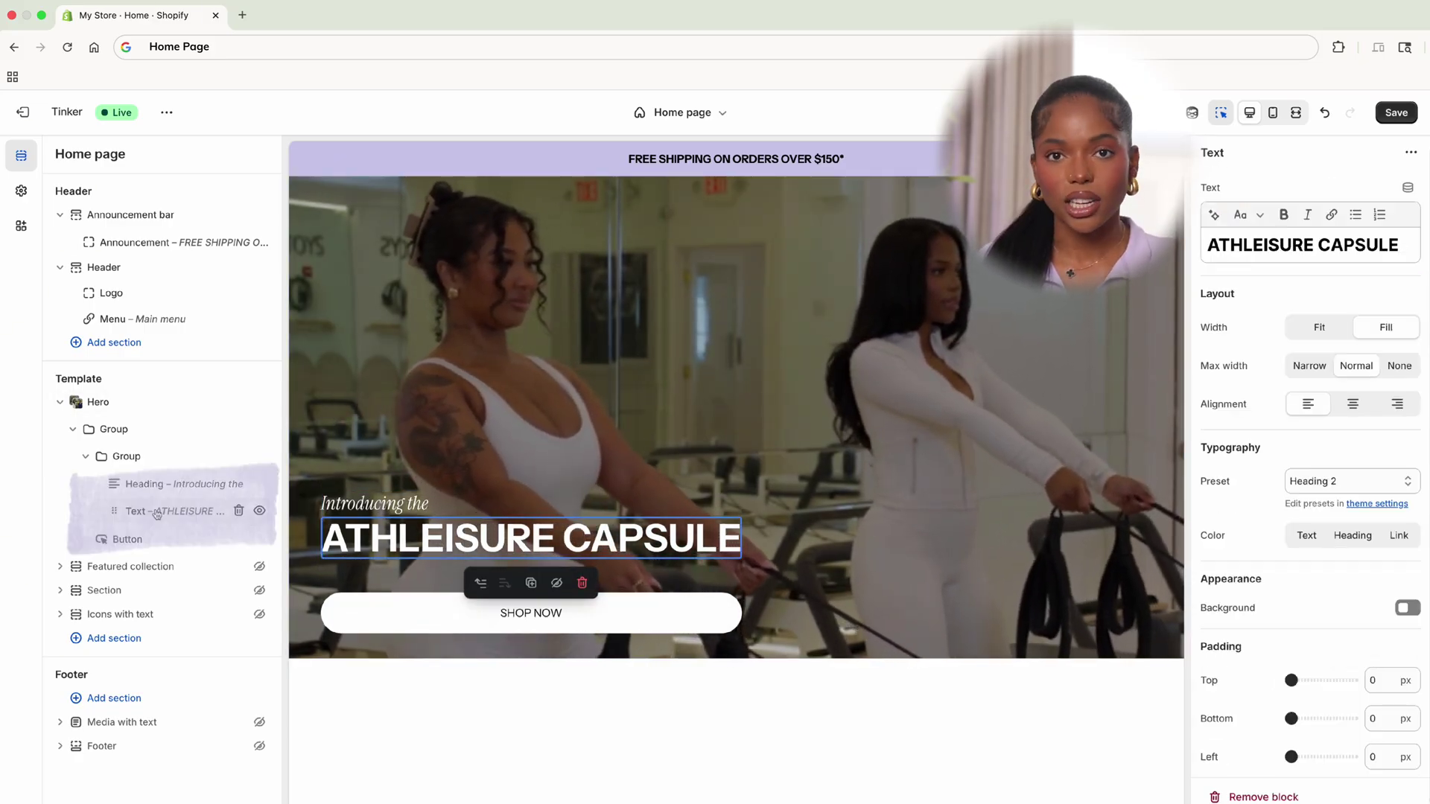
# Set the link of the hero's SHOP NOW button to All products
pyautogui.click(149, 539)
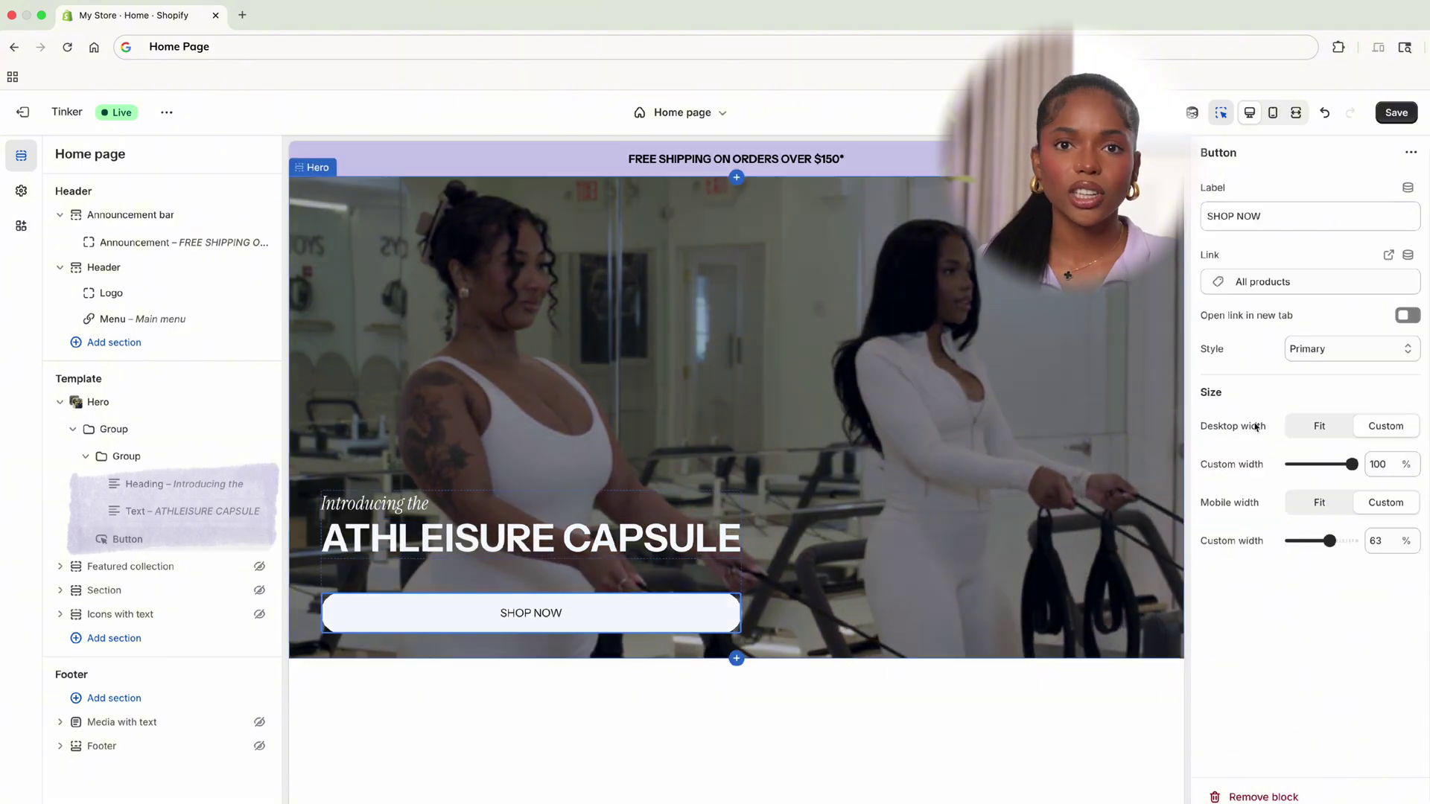
pyautogui.click(1359, 283)
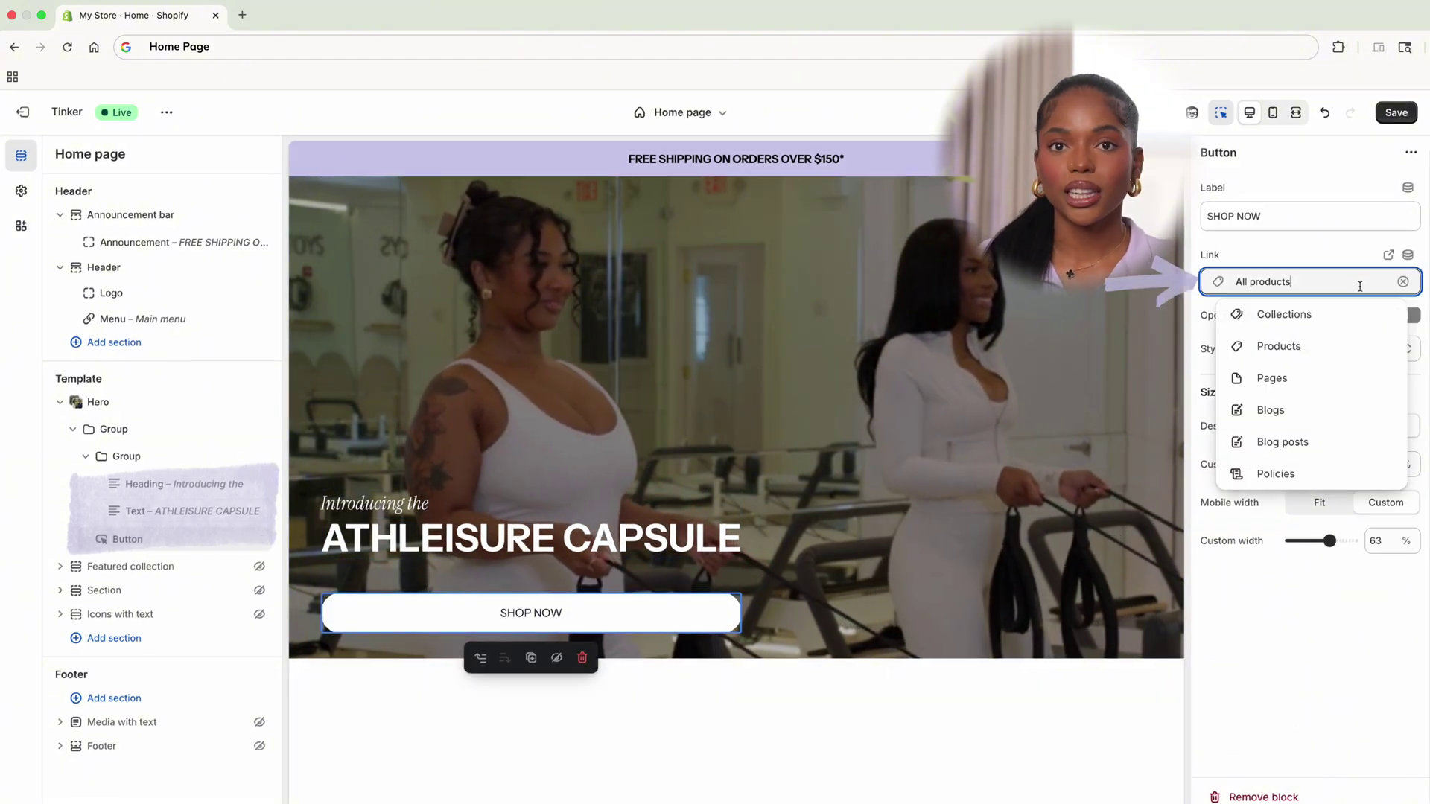
pyautogui.click(1336, 347)
pyautogui.click(1327, 347)
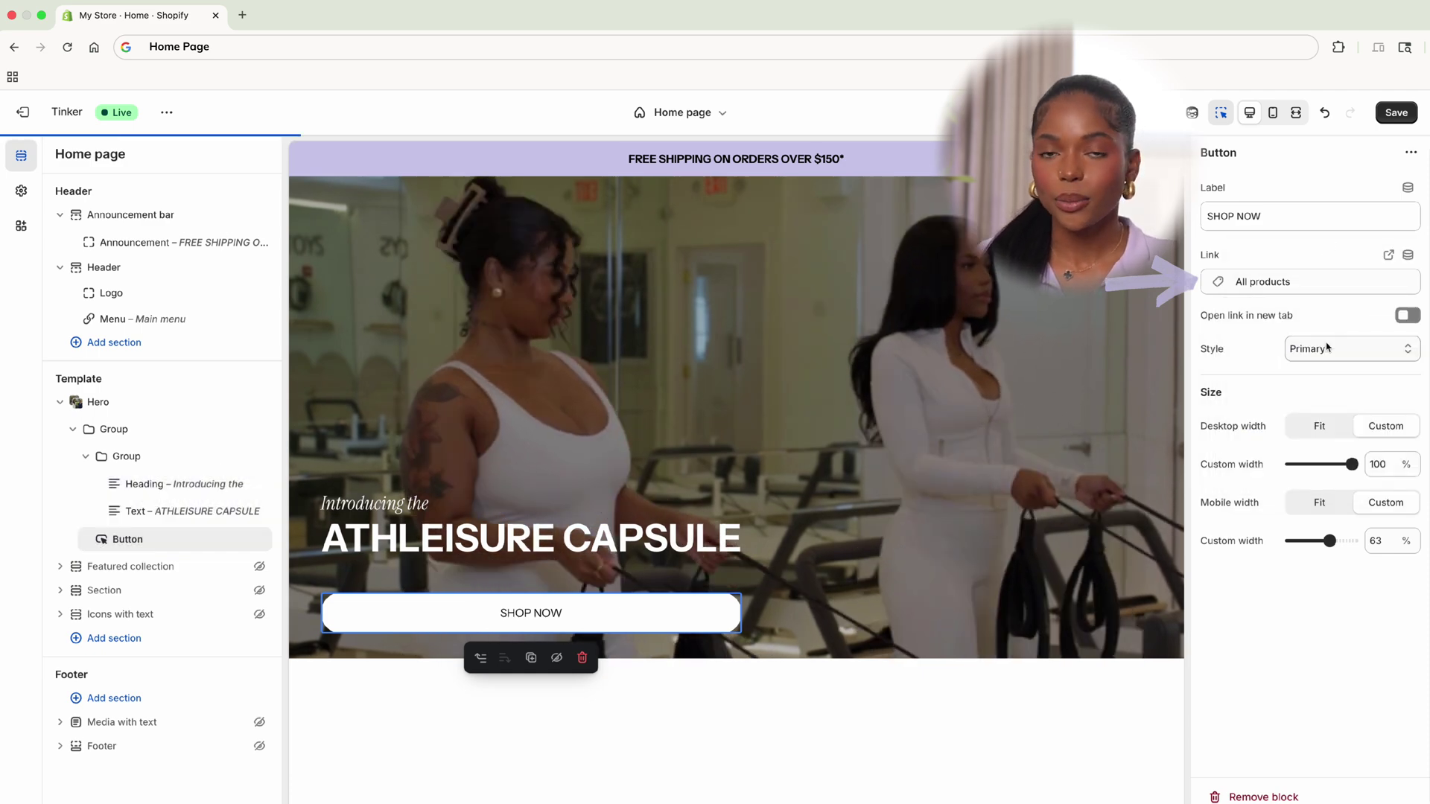
# Show the Featured collection section on the home page and open the collection title block in its header
pyautogui.click(60, 401)
pyautogui.click(60, 425)
pyautogui.click(259, 425)
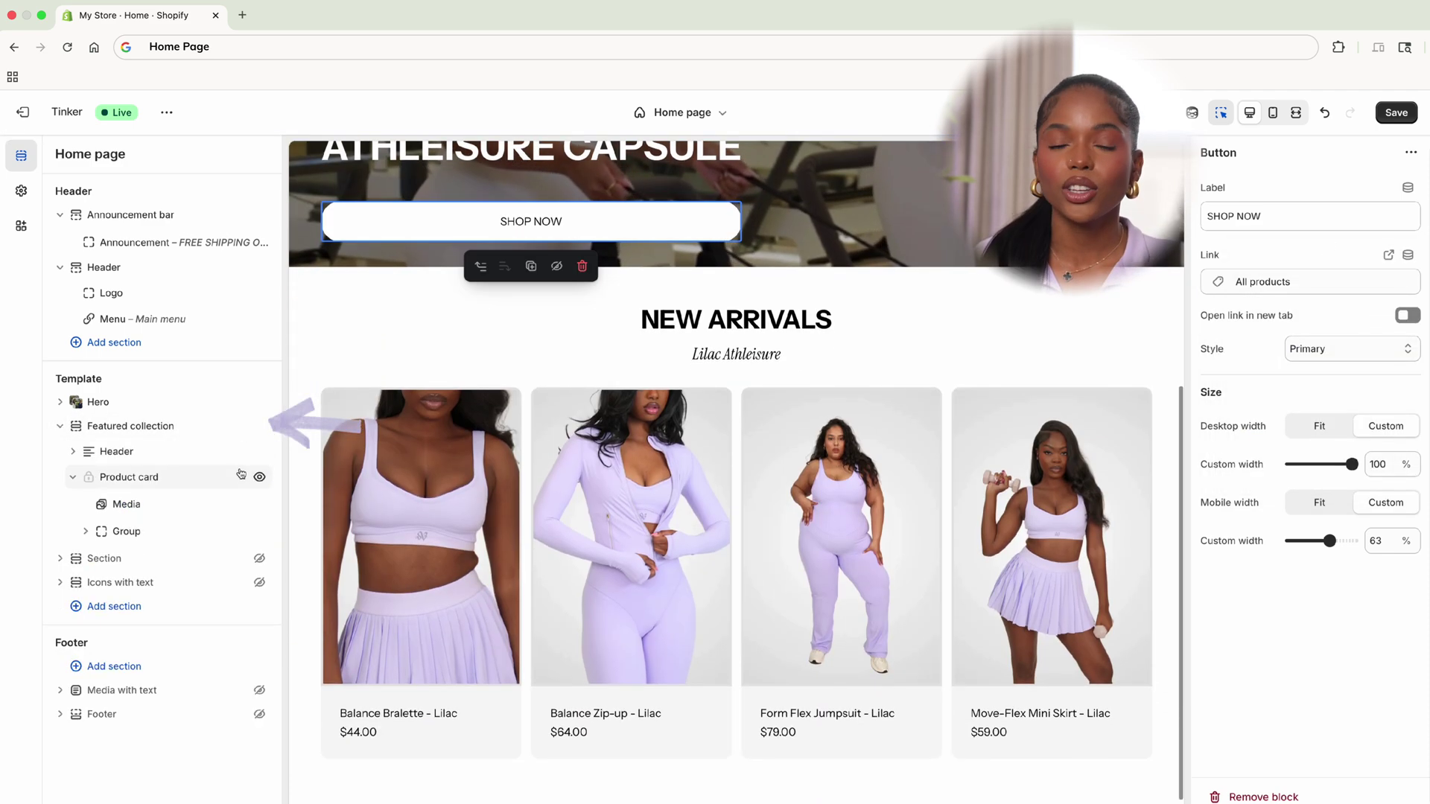
pyautogui.click(148, 460)
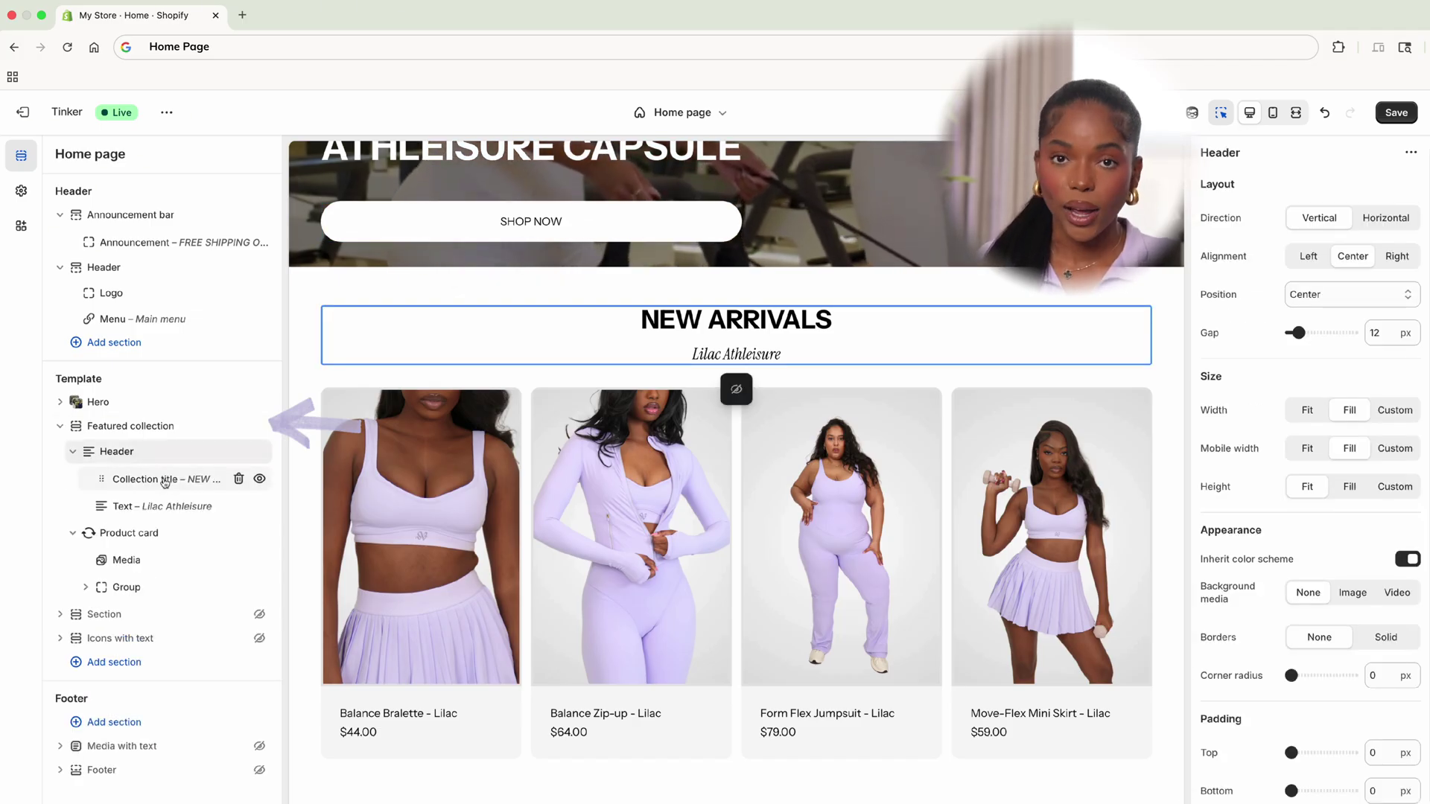
pyautogui.click(165, 479)
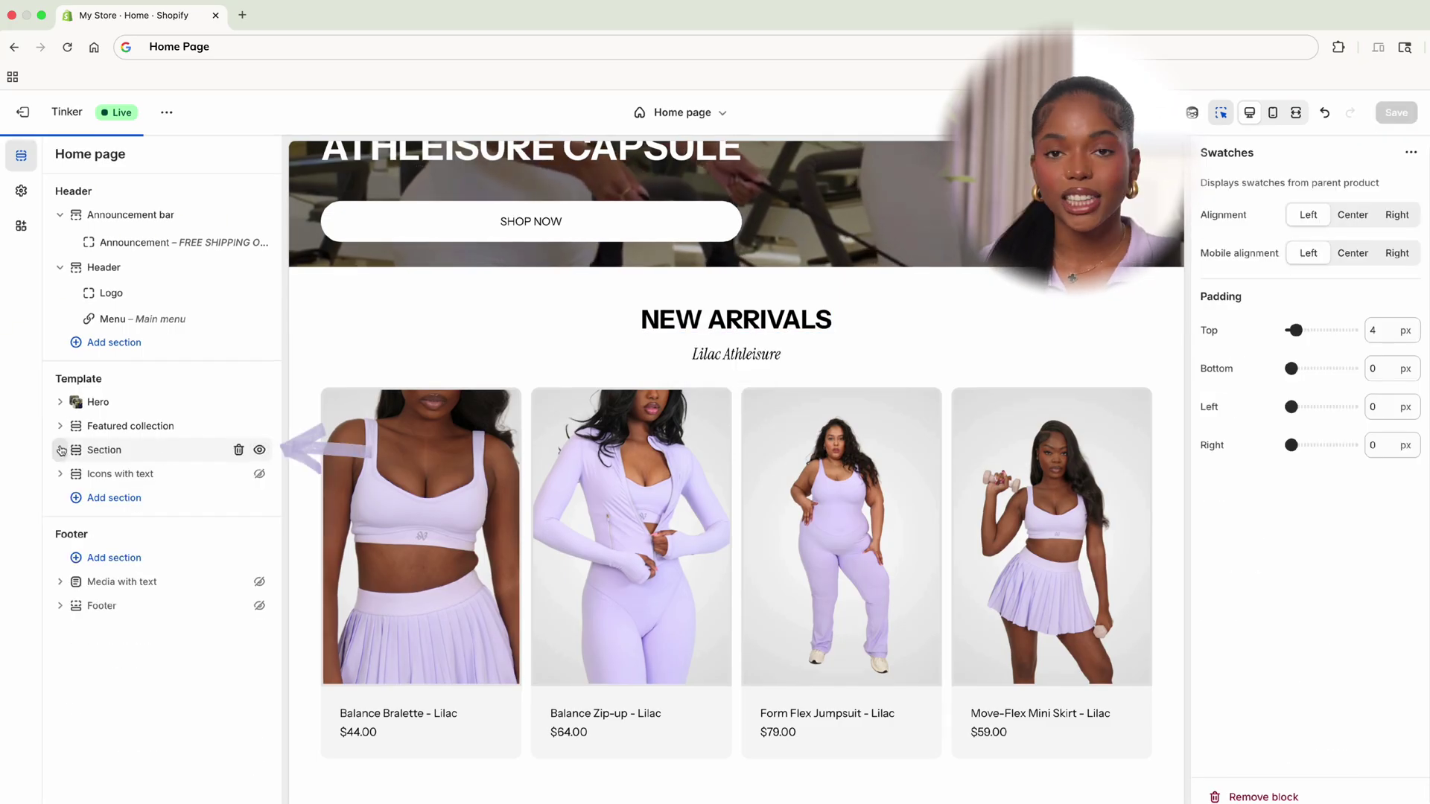
# View the Instafeed App block and its settings in the home page section below the featured collection
pyautogui.click(61, 450)
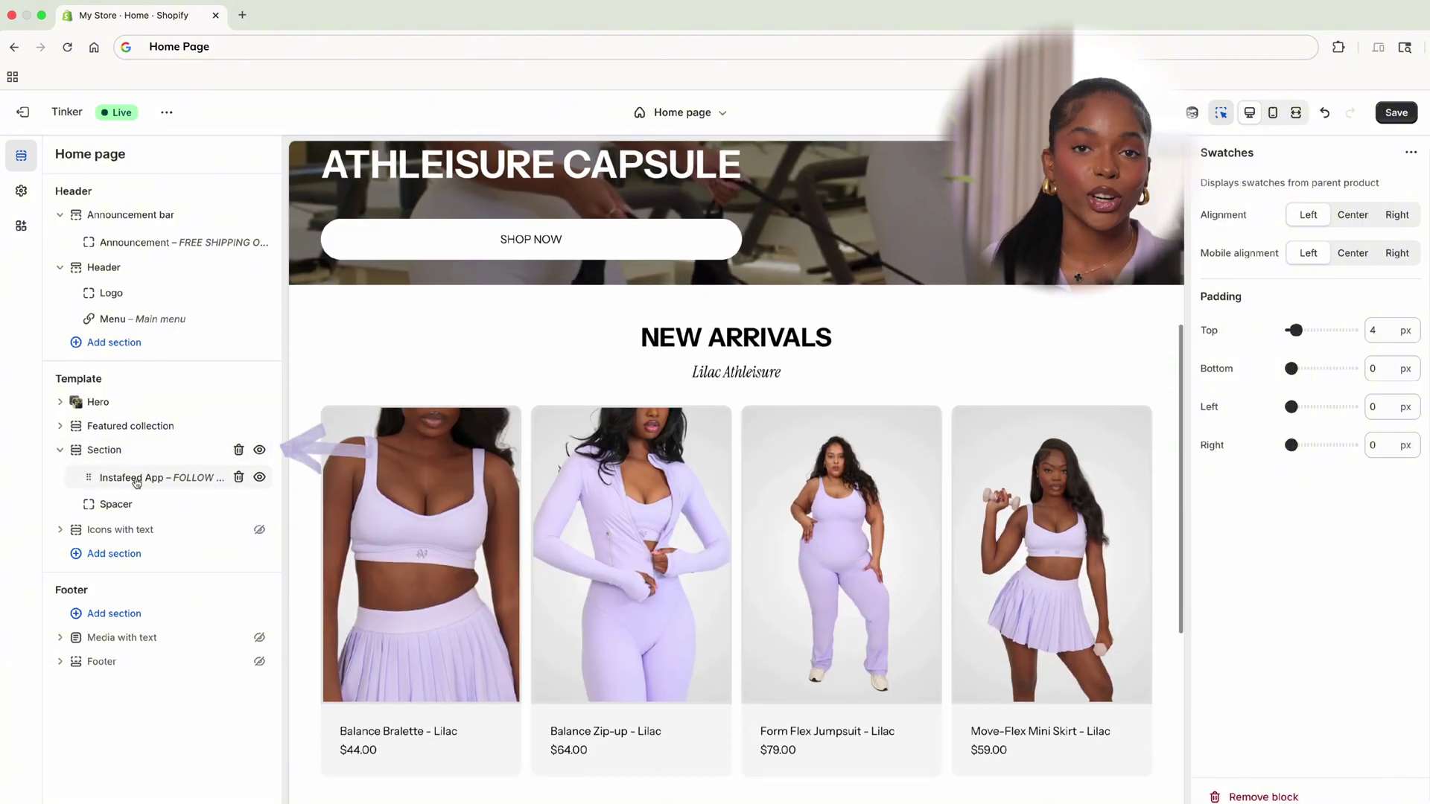
pyautogui.scroll(-5, 328, 506)
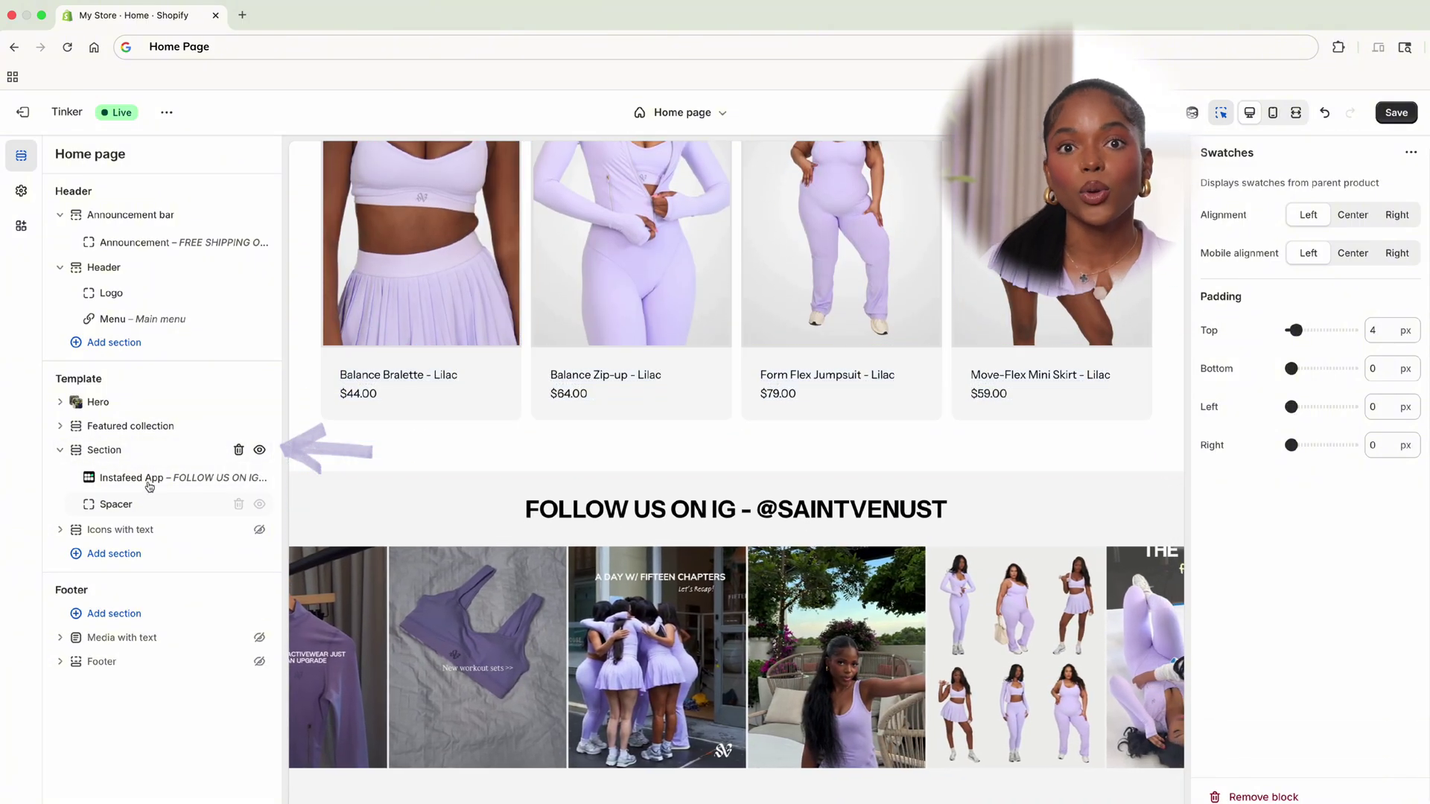
pyautogui.click(159, 481)
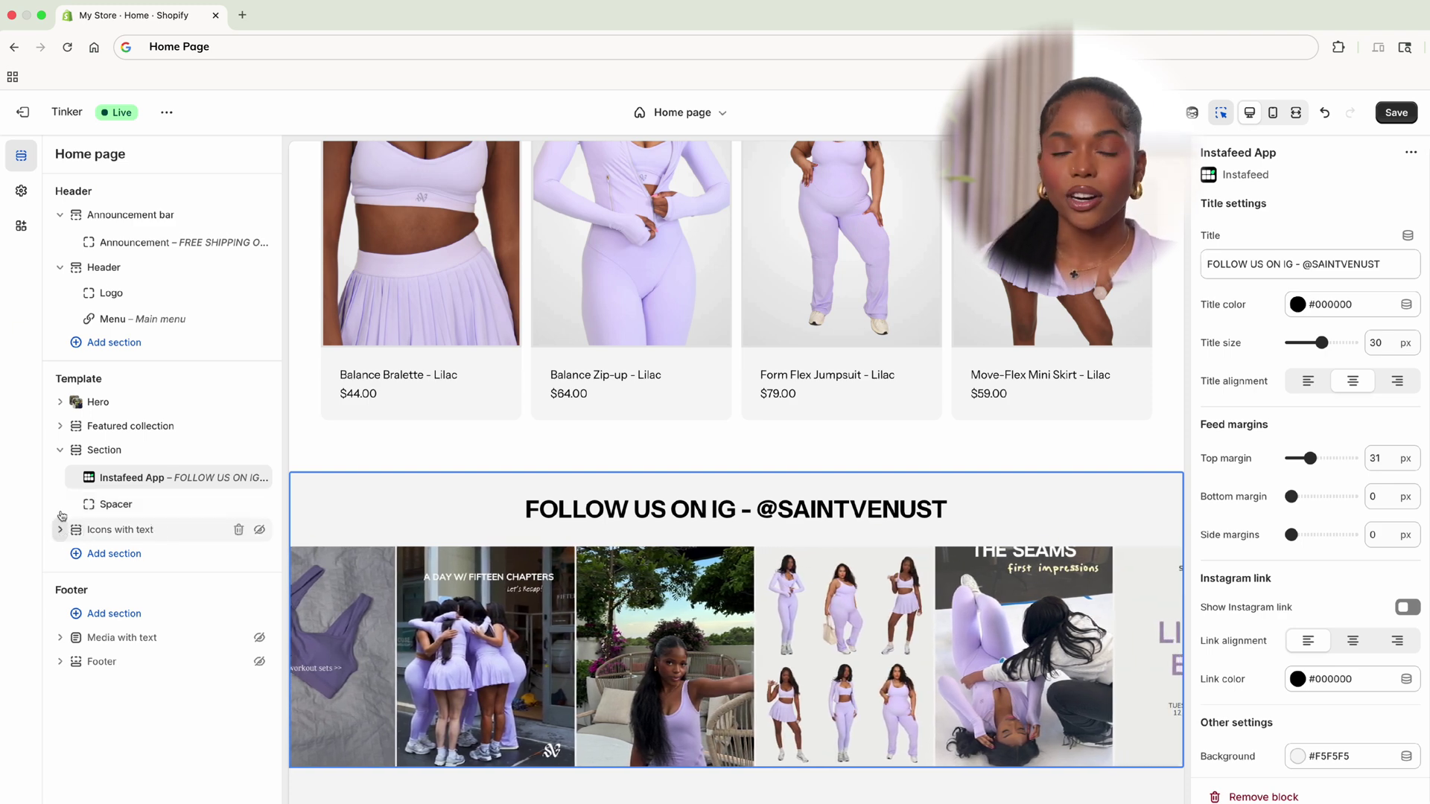
pyautogui.click(58, 451)
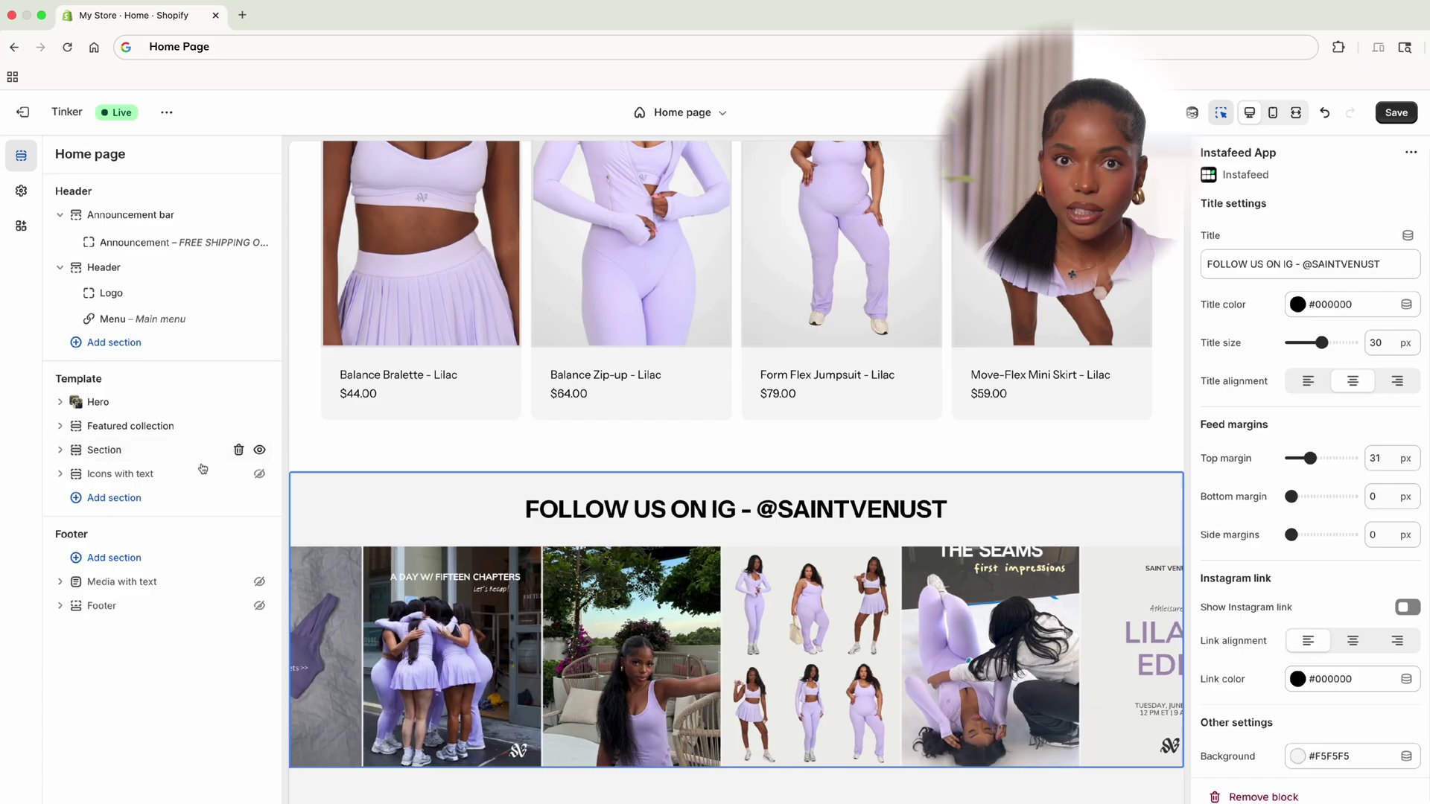
# Show the Icons with text section on the home page and expand it to its icon groups
pyautogui.click(259, 475)
pyautogui.click(60, 473)
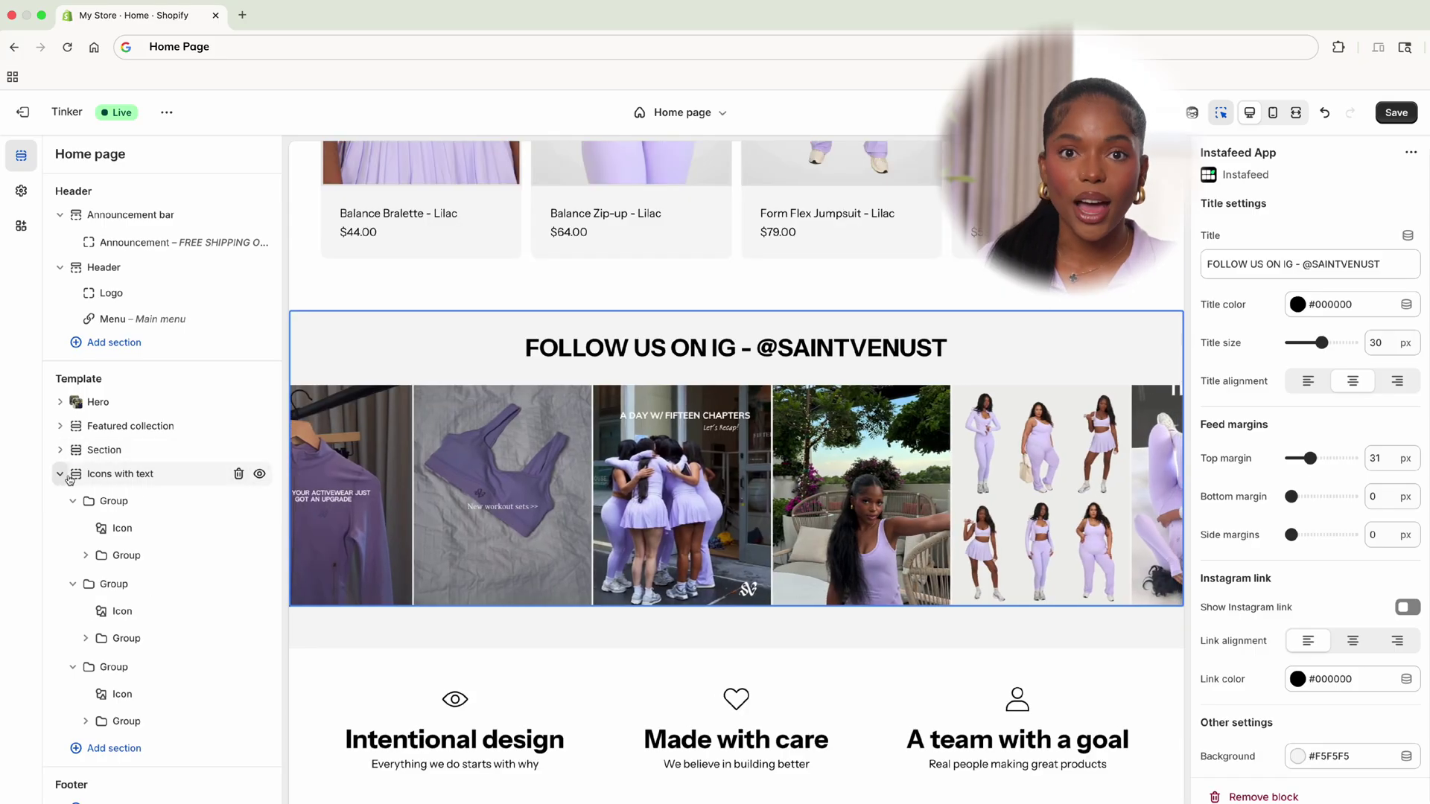
pyautogui.scroll(-1, 228, 578)
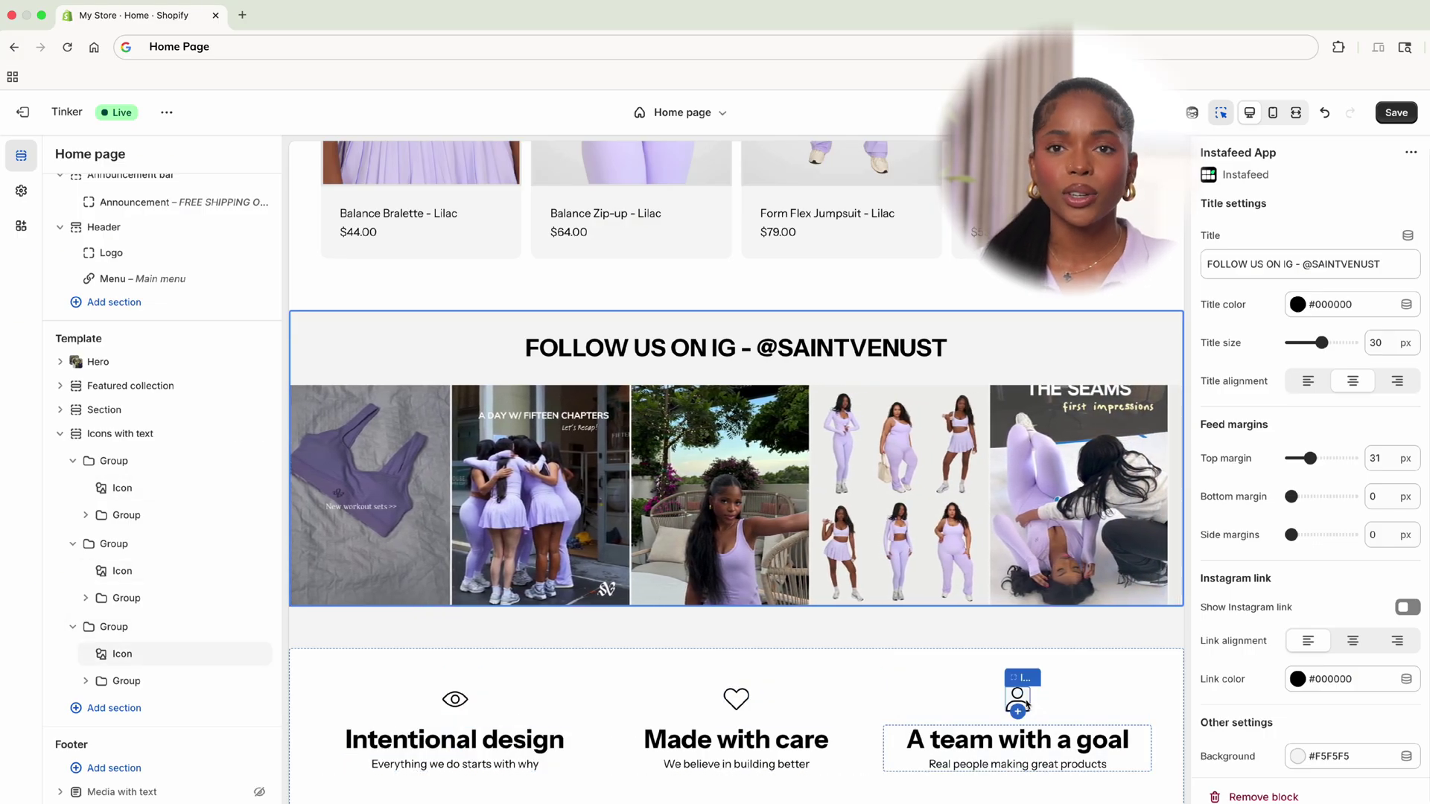
# Browse the available icon choices for the icon above "A team with a goal"
pyautogui.click(1022, 700)
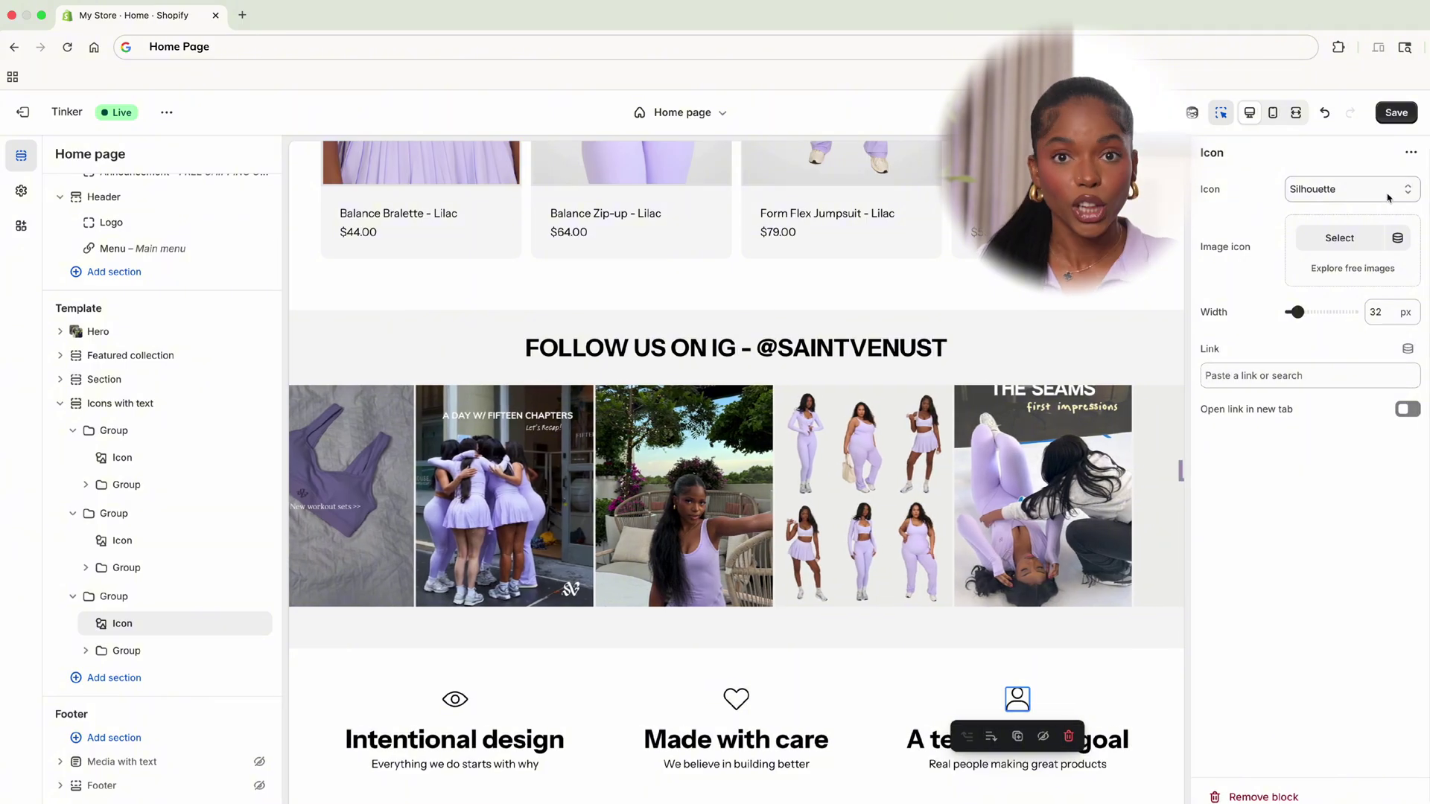
pyautogui.click(1388, 198)
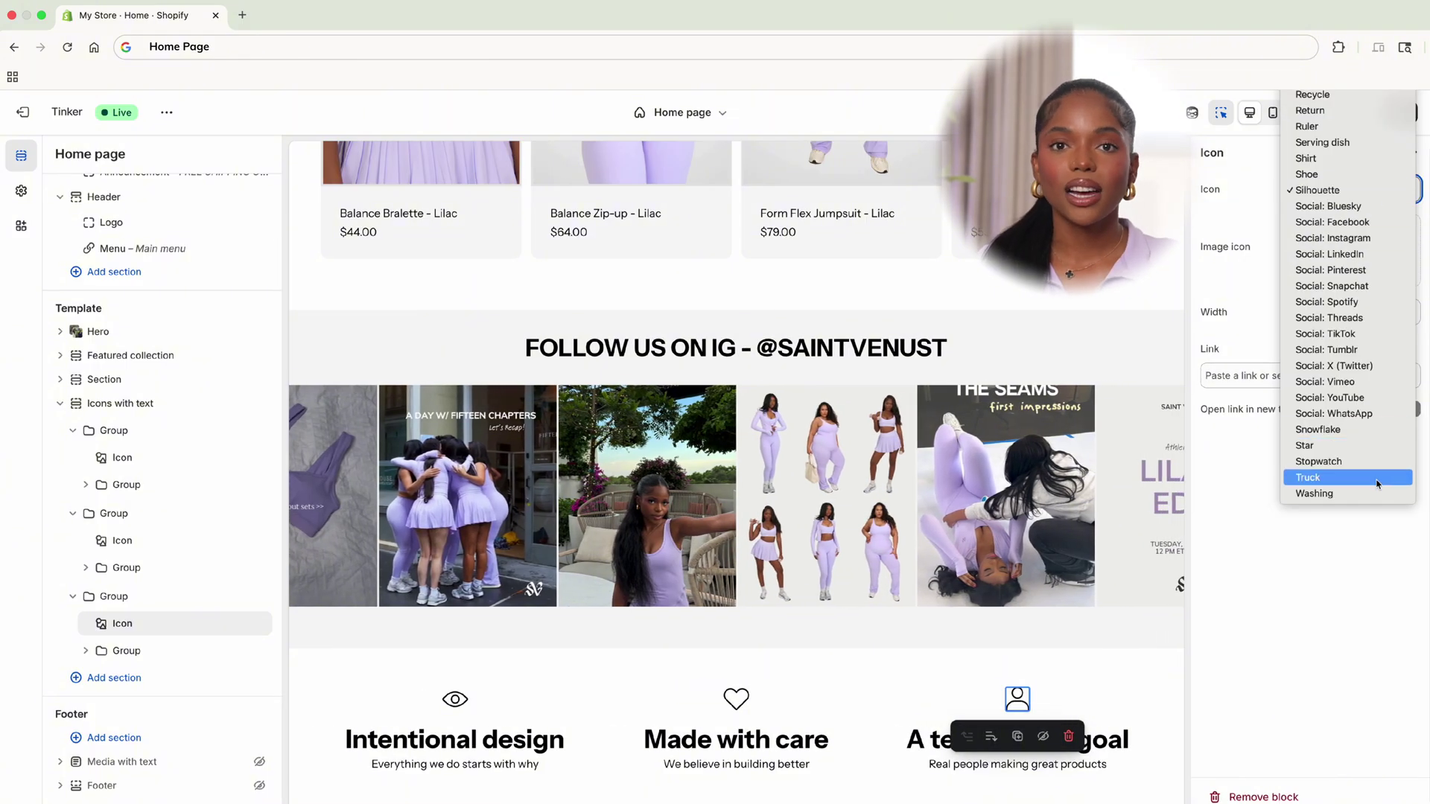
pyautogui.scroll(1, 1359, 409)
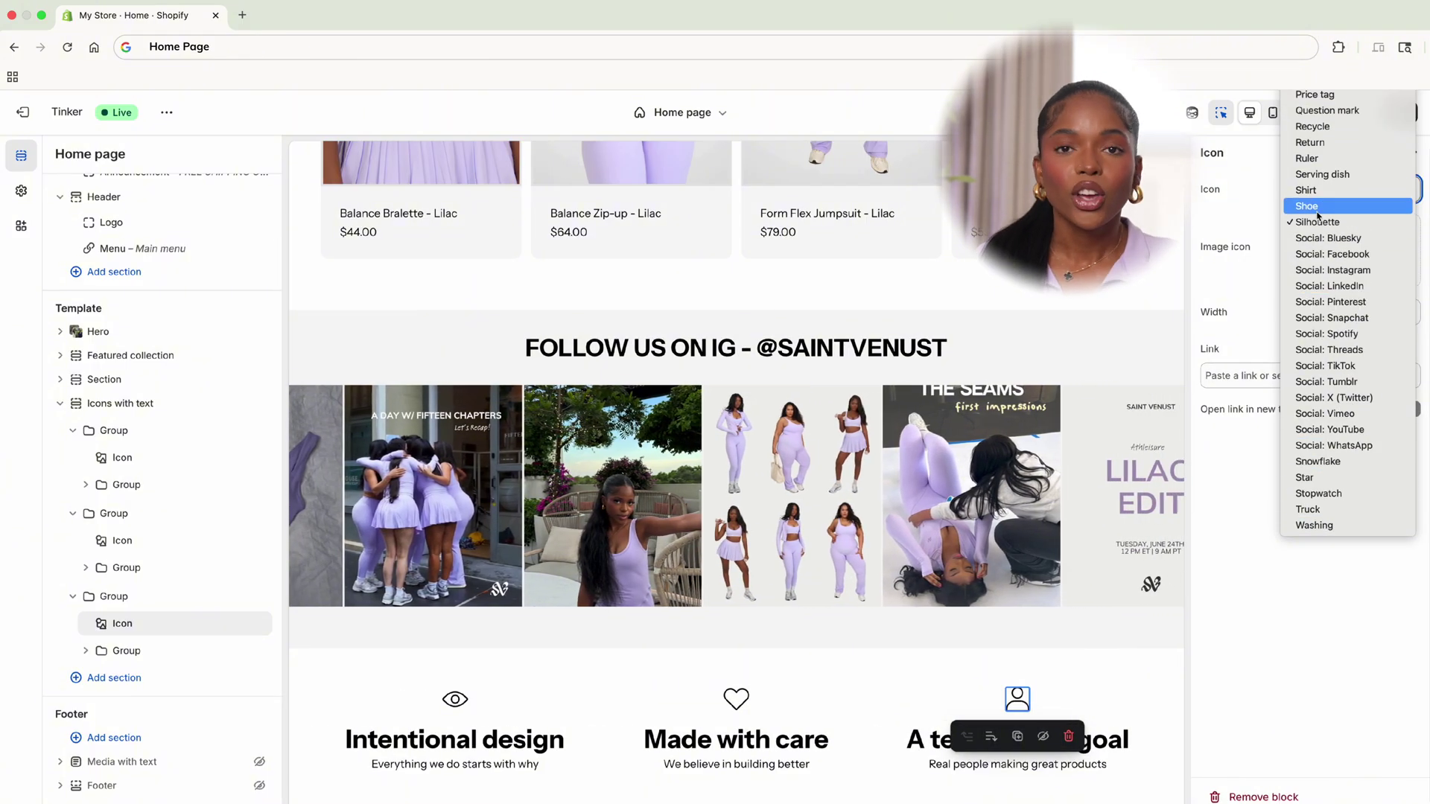
pyautogui.scroll(5, 1318, 210)
pyautogui.scroll(4, 1317, 210)
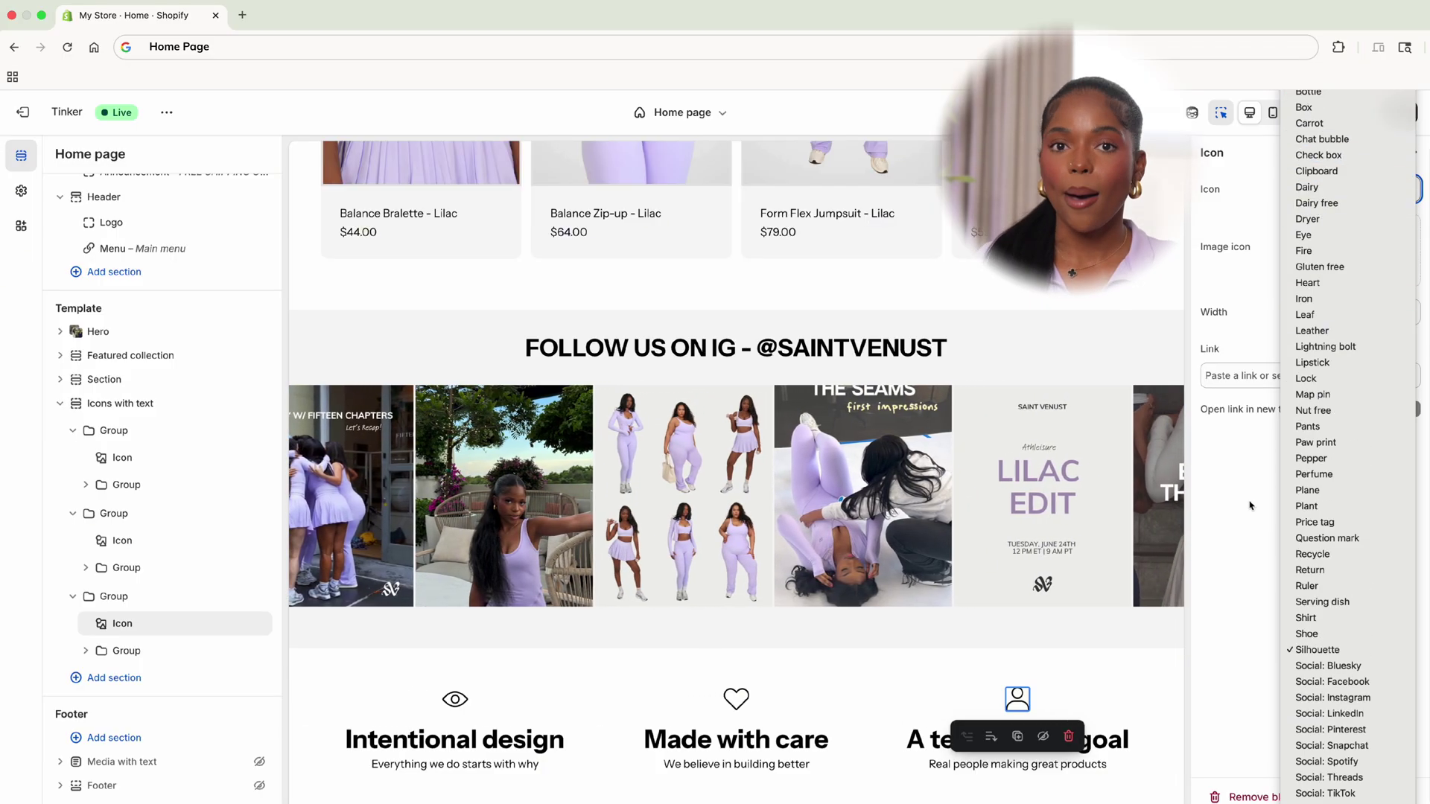
pyautogui.click(1250, 506)
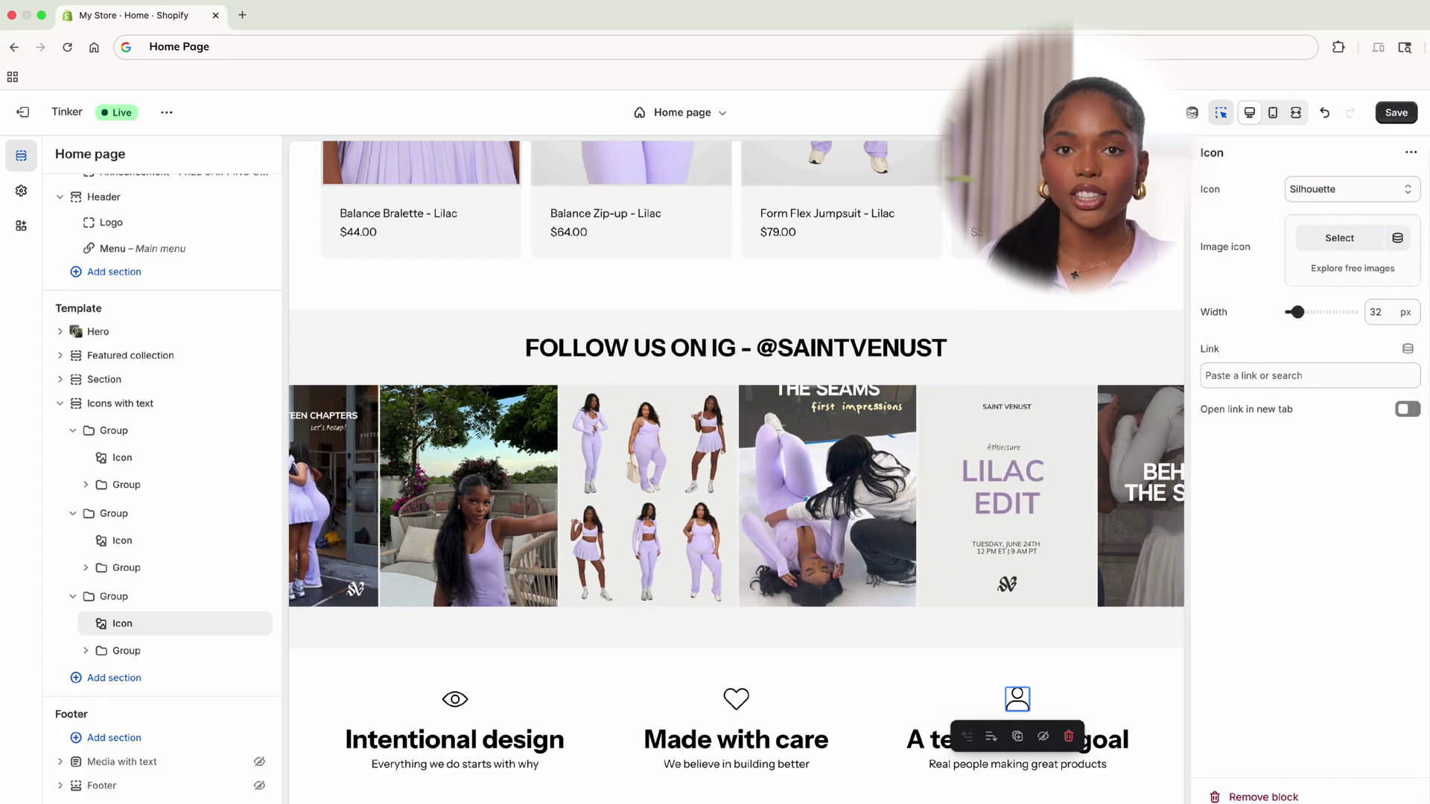
# Show the hidden Footer section on the home page
pyautogui.click(146, 785)
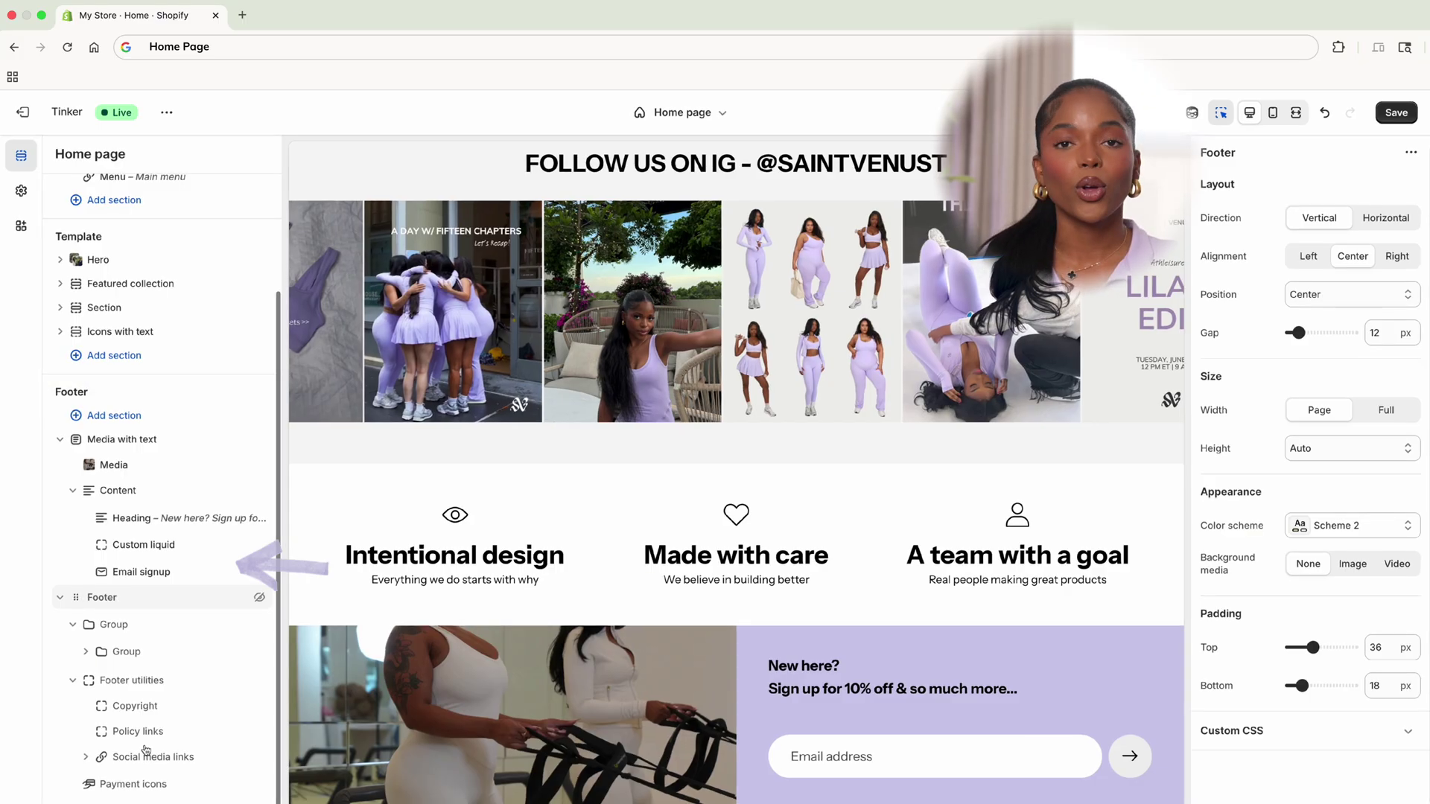
pyautogui.moveTo(258, 619)
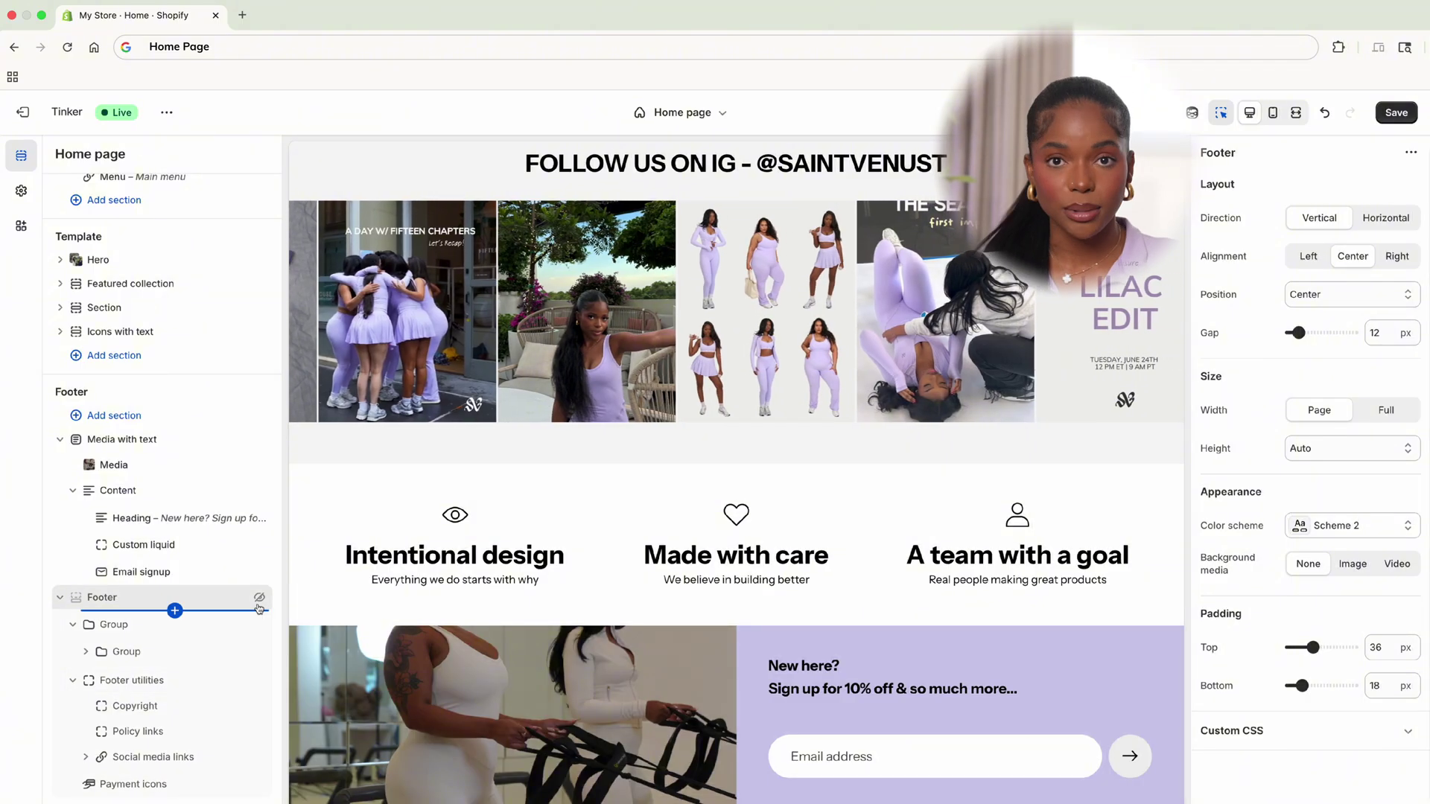
pyautogui.click(260, 625)
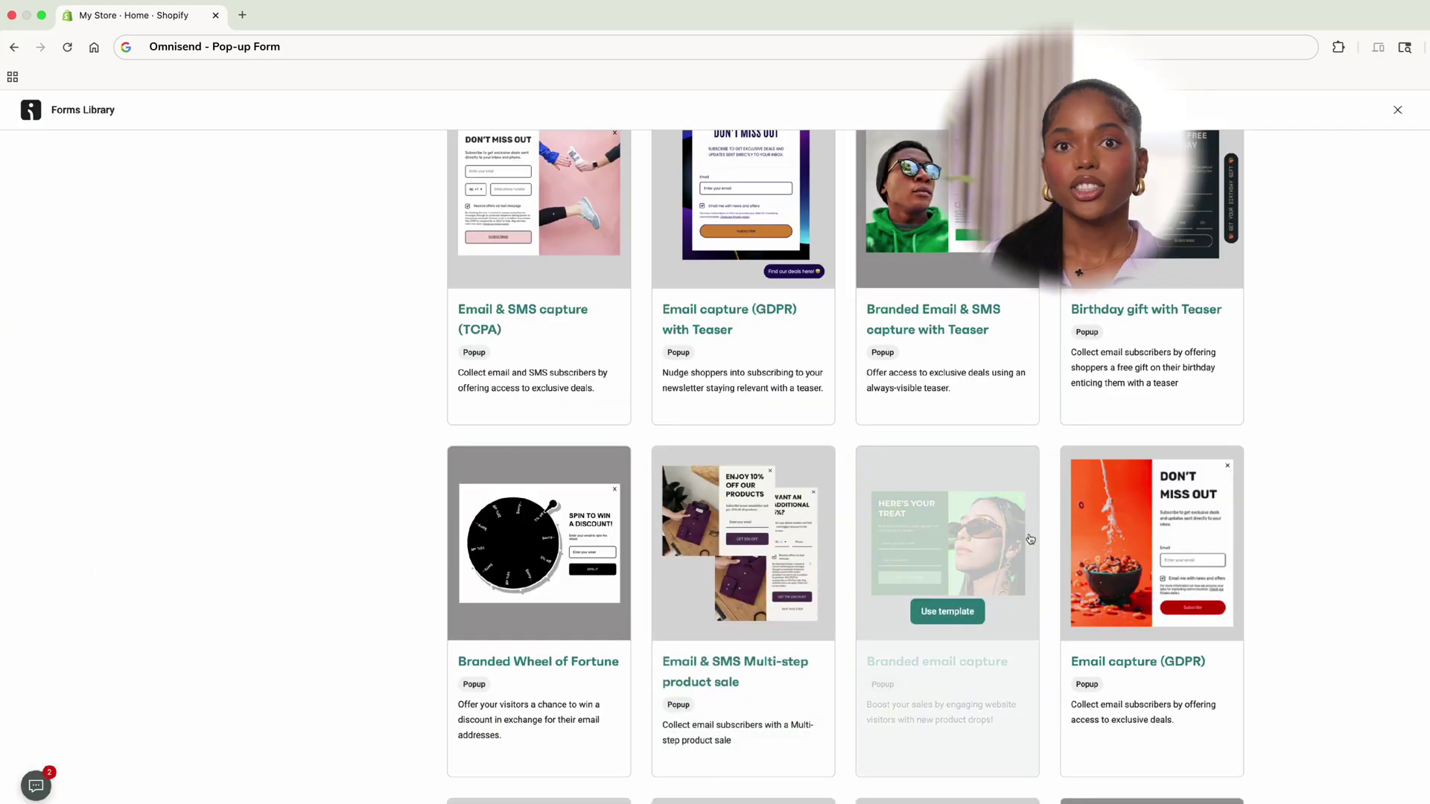
# Start a pop-up form from the mobile Welcome discount template and make it visible on all devices
pyautogui.scroll(-10, 1033, 540)
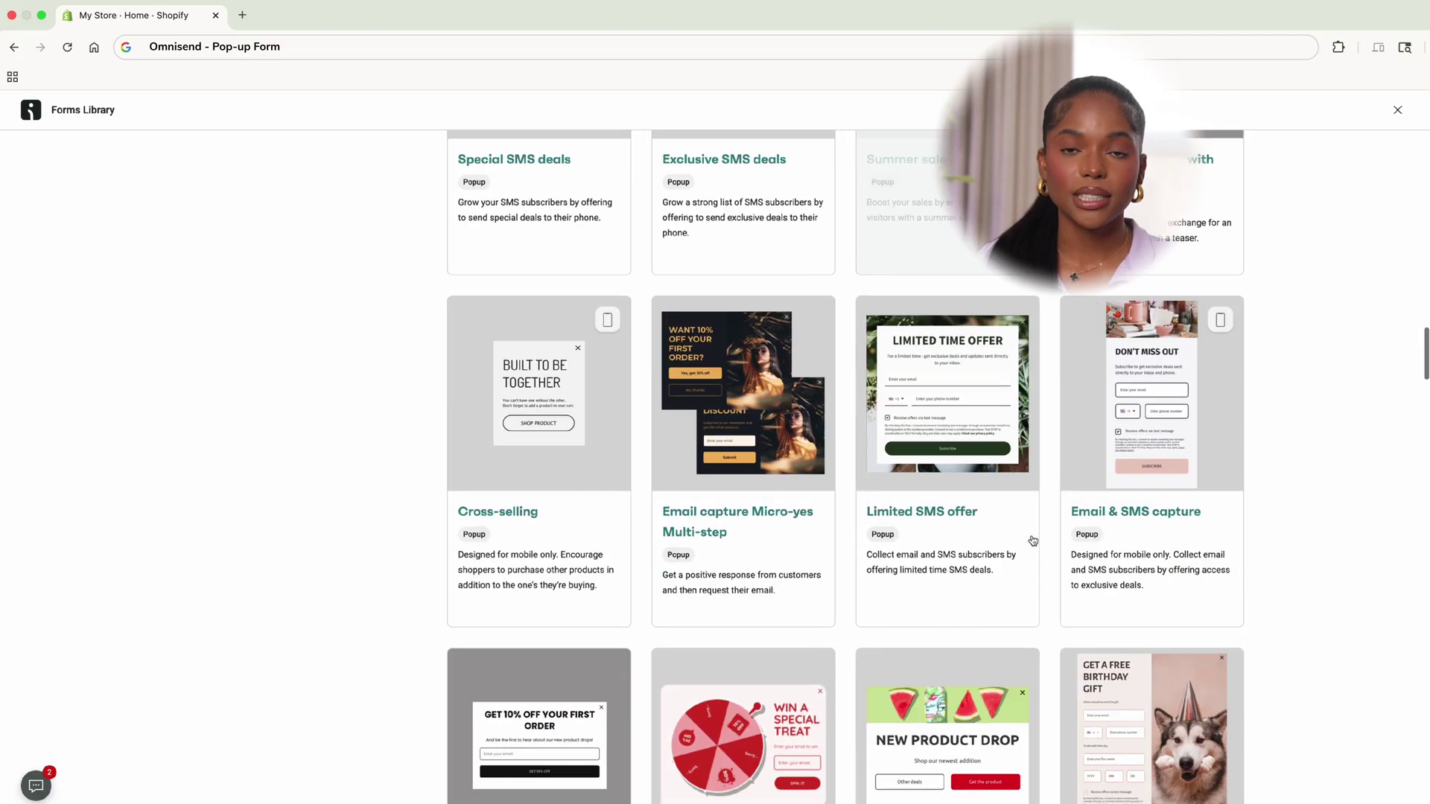
pyautogui.scroll(-14, 1032, 541)
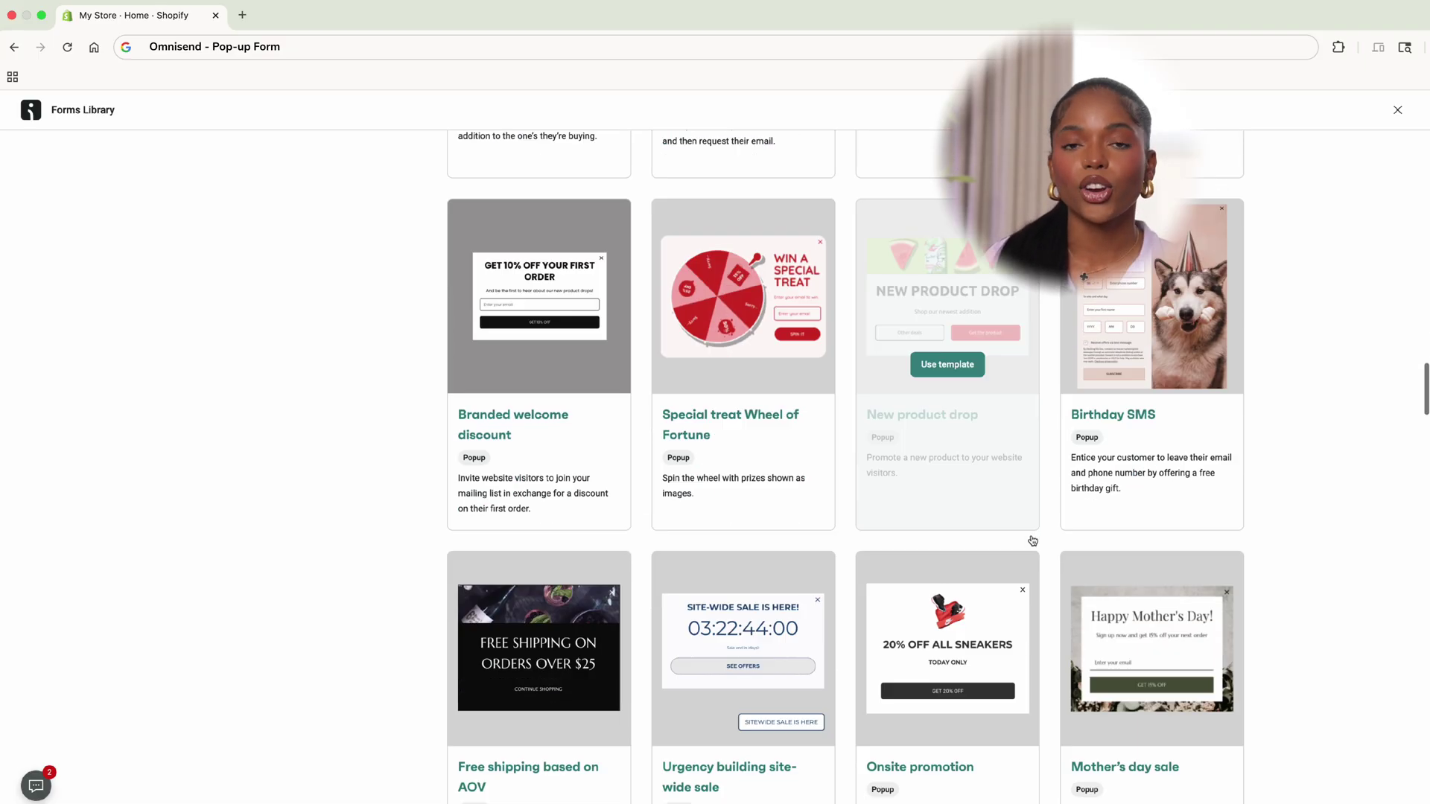
pyautogui.scroll(-4, 1033, 541)
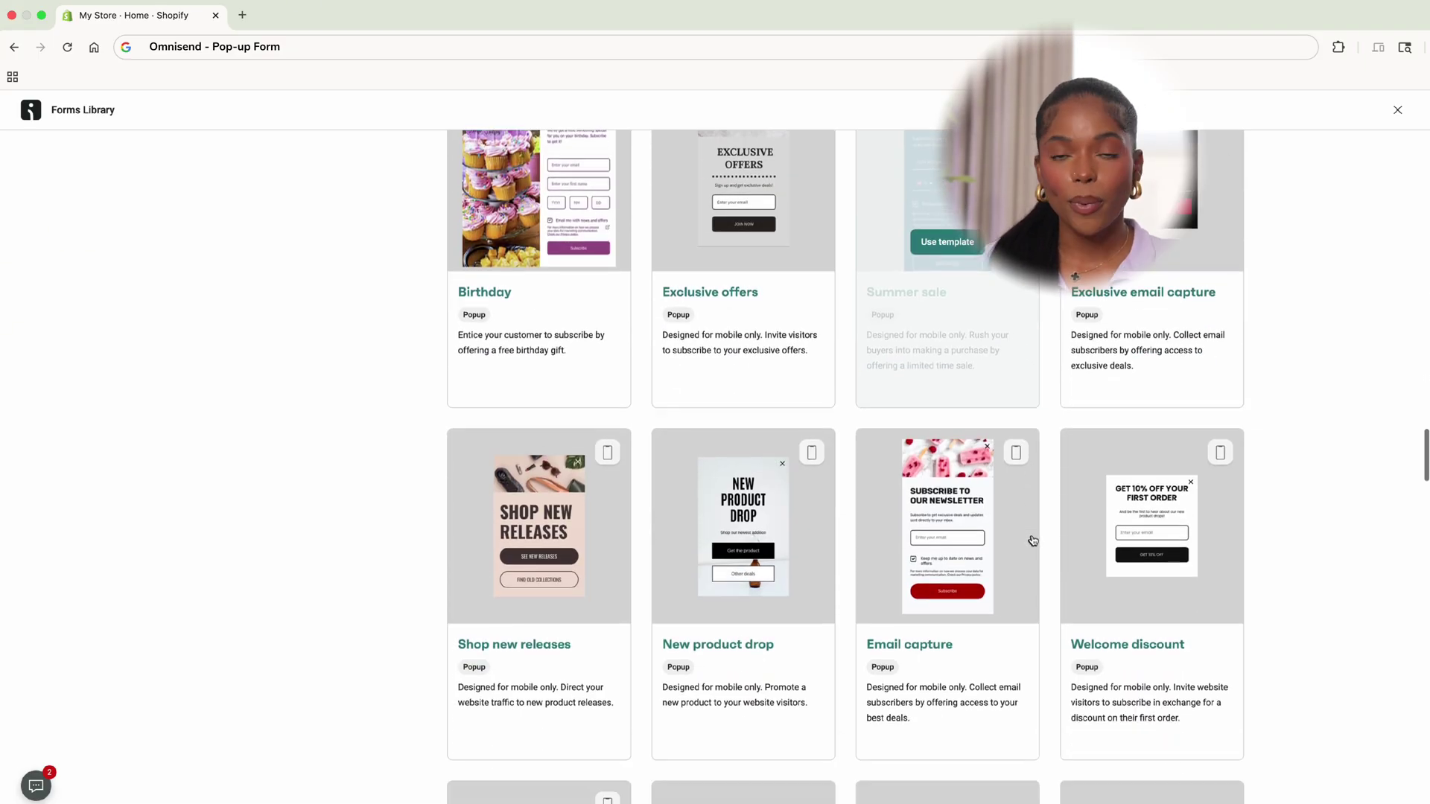
pyautogui.moveTo(1198, 504)
pyautogui.click(1151, 593)
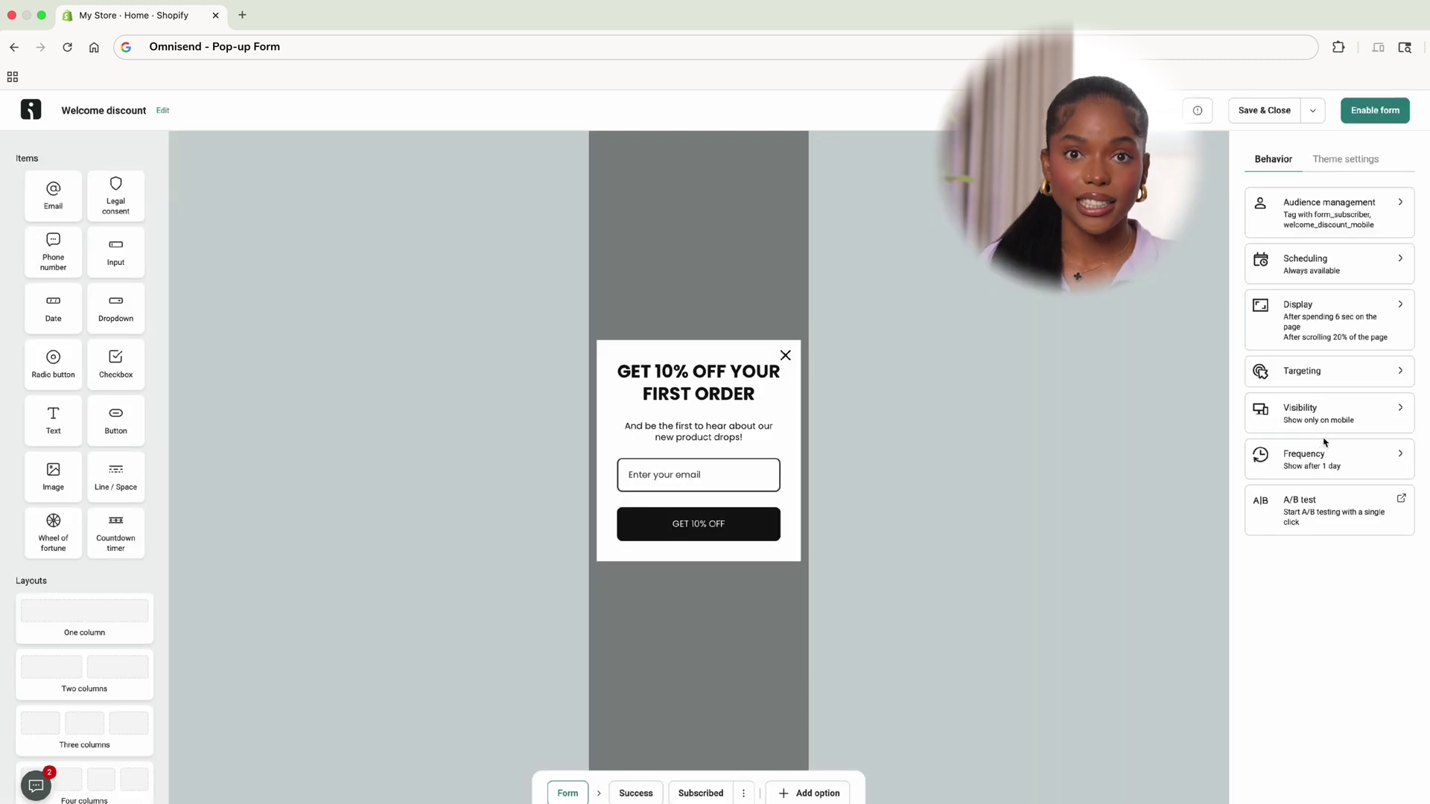
pyautogui.click(1326, 422)
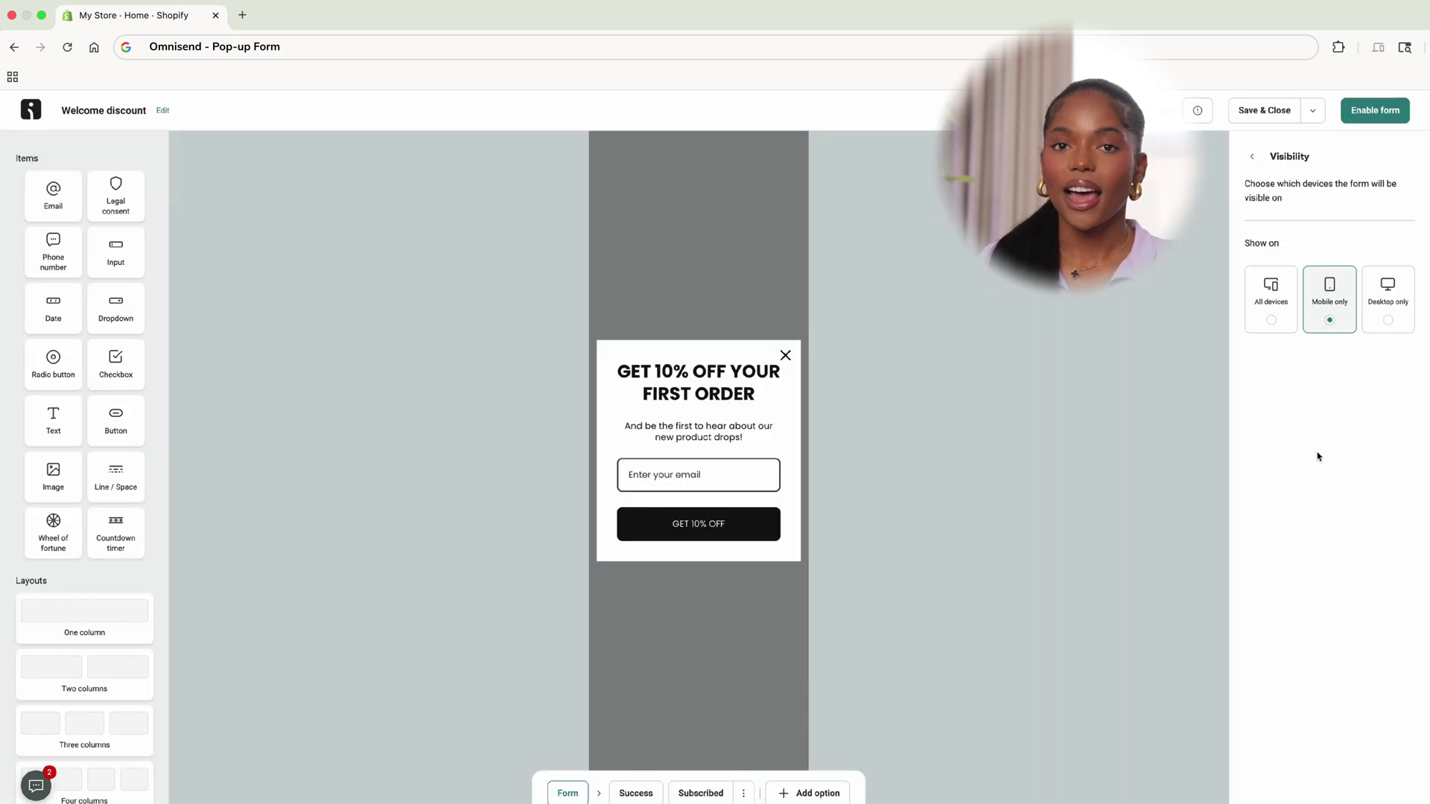
pyautogui.click(1271, 315)
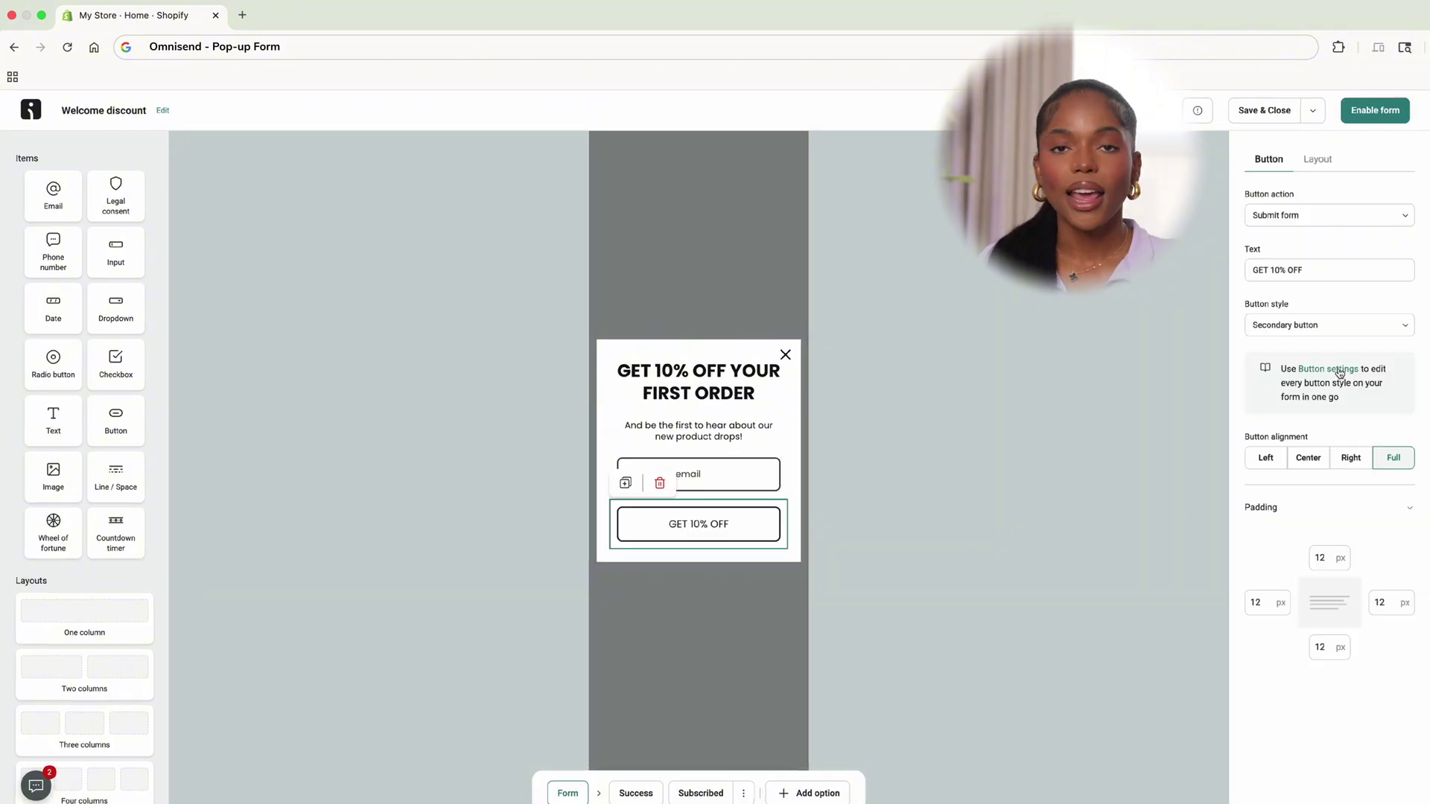
# Style the form's secondary button with fully rounded corners, background color #CECBEC and no border
pyautogui.click(1336, 370)
pyautogui.click(1338, 242)
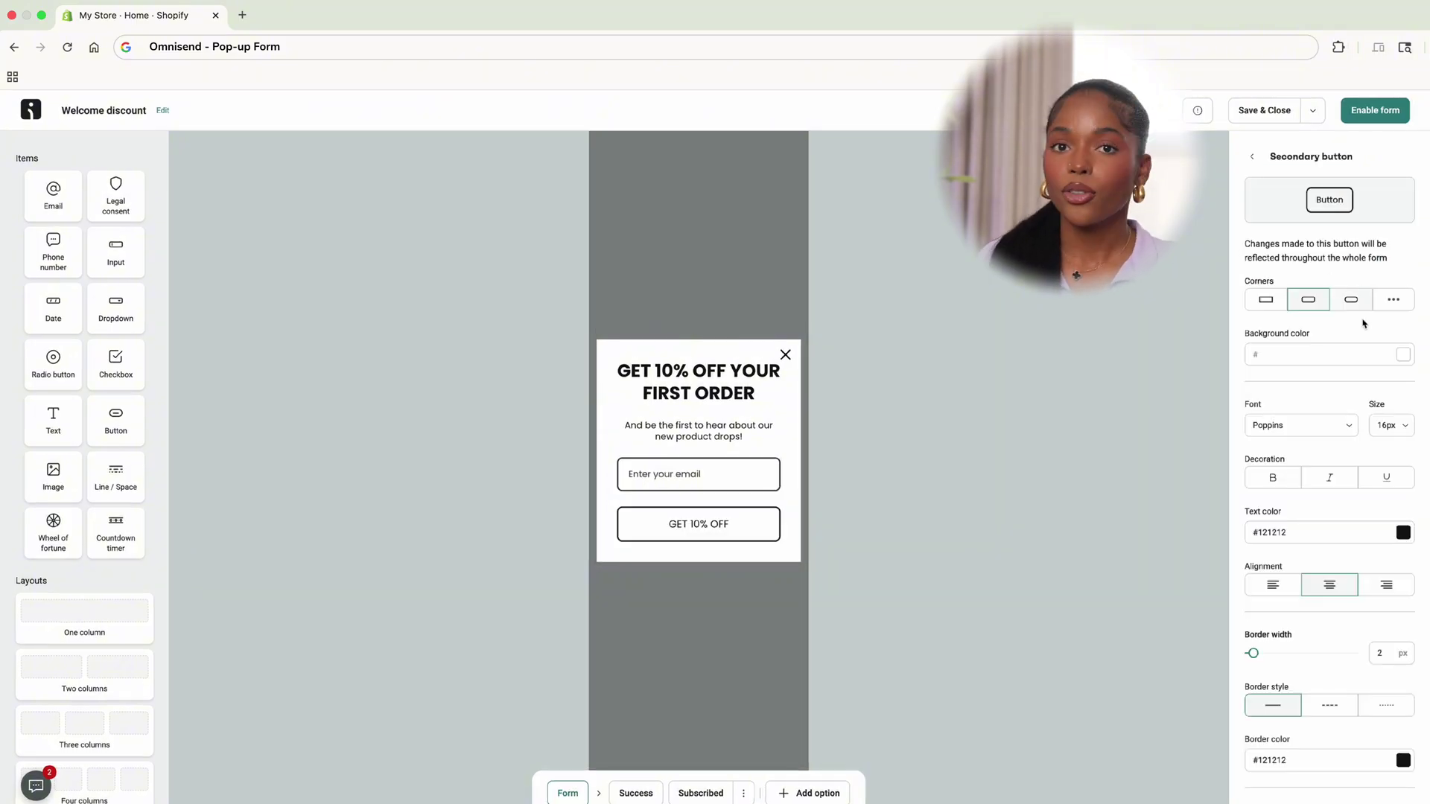
pyautogui.click(1350, 299)
pyautogui.click(1318, 354)
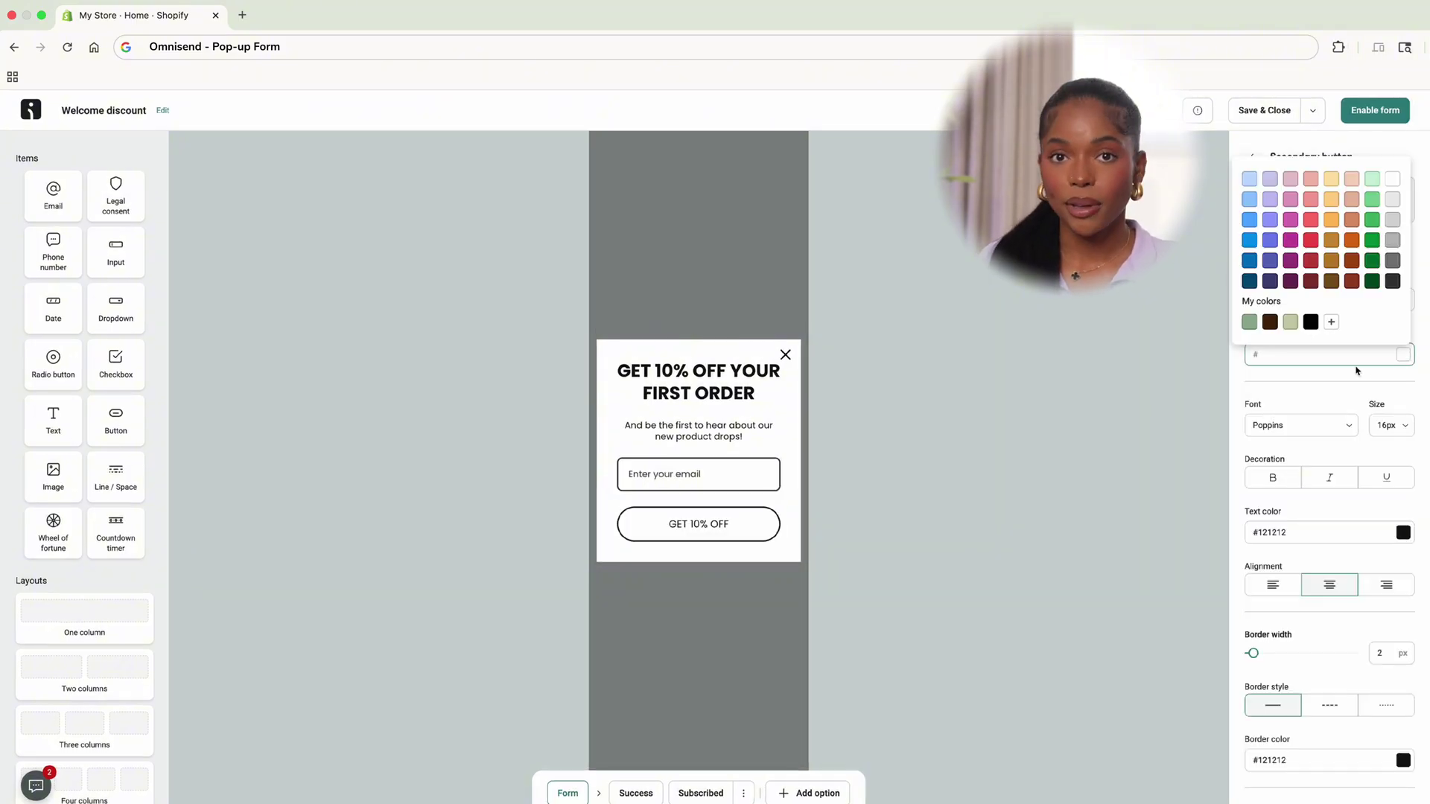
pyautogui.click(1272, 182)
pyautogui.moveTo(1253, 653); pyautogui.dragTo(1245, 653)
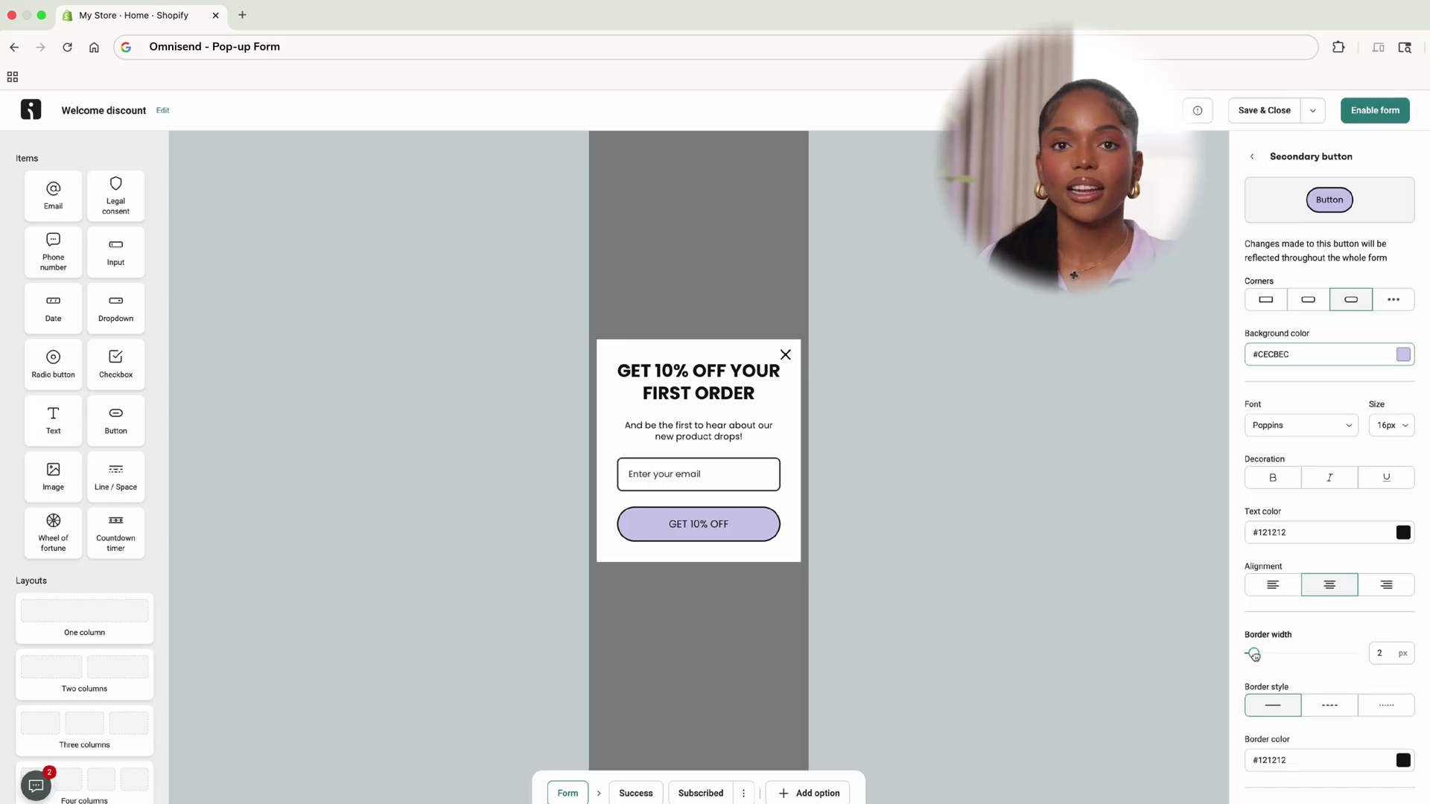
# Add a phone number field and a first name field above the email field, both without labels
pyautogui.click(698, 382)
pyautogui.moveTo(53, 254); pyautogui.dragTo(692, 443)
pyautogui.click(1249, 294)
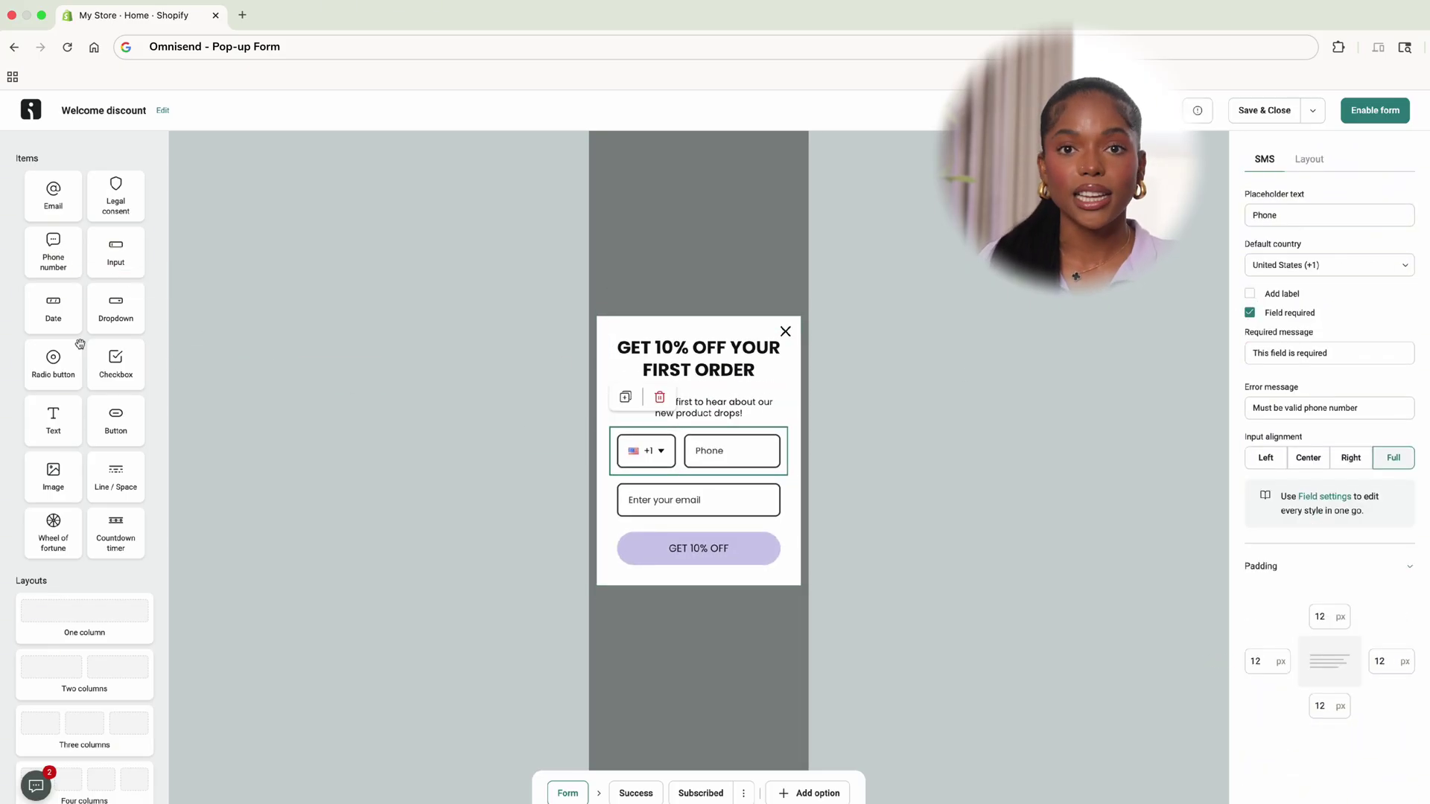
pyautogui.moveTo(97, 270); pyautogui.dragTo(662, 438)
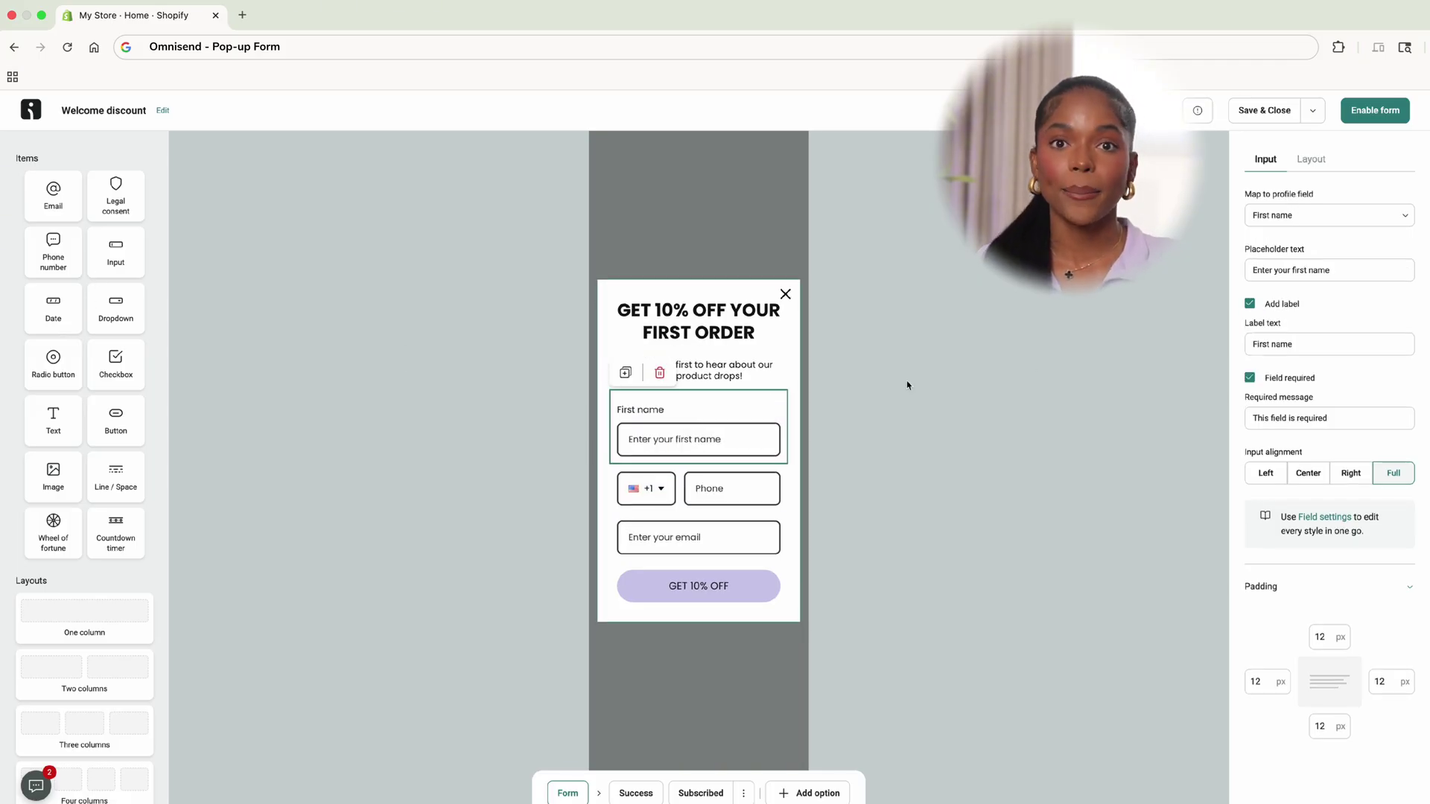
pyautogui.click(1250, 304)
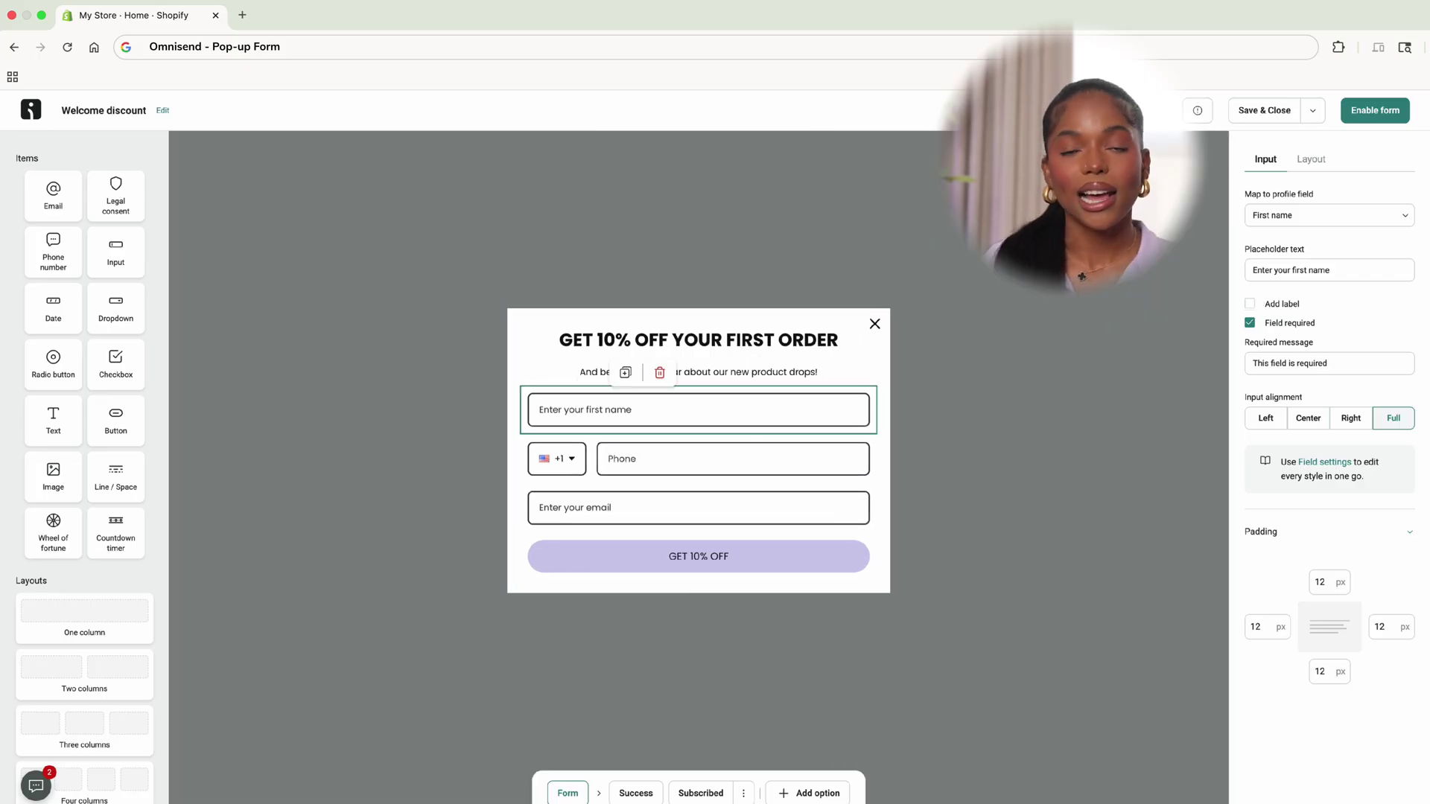
# Add a legal consent item below the submit button set to Collect SMS consent (TCPA), and enable the form
pyautogui.moveTo(108, 215); pyautogui.dragTo(611, 590)
pyautogui.click(1351, 215)
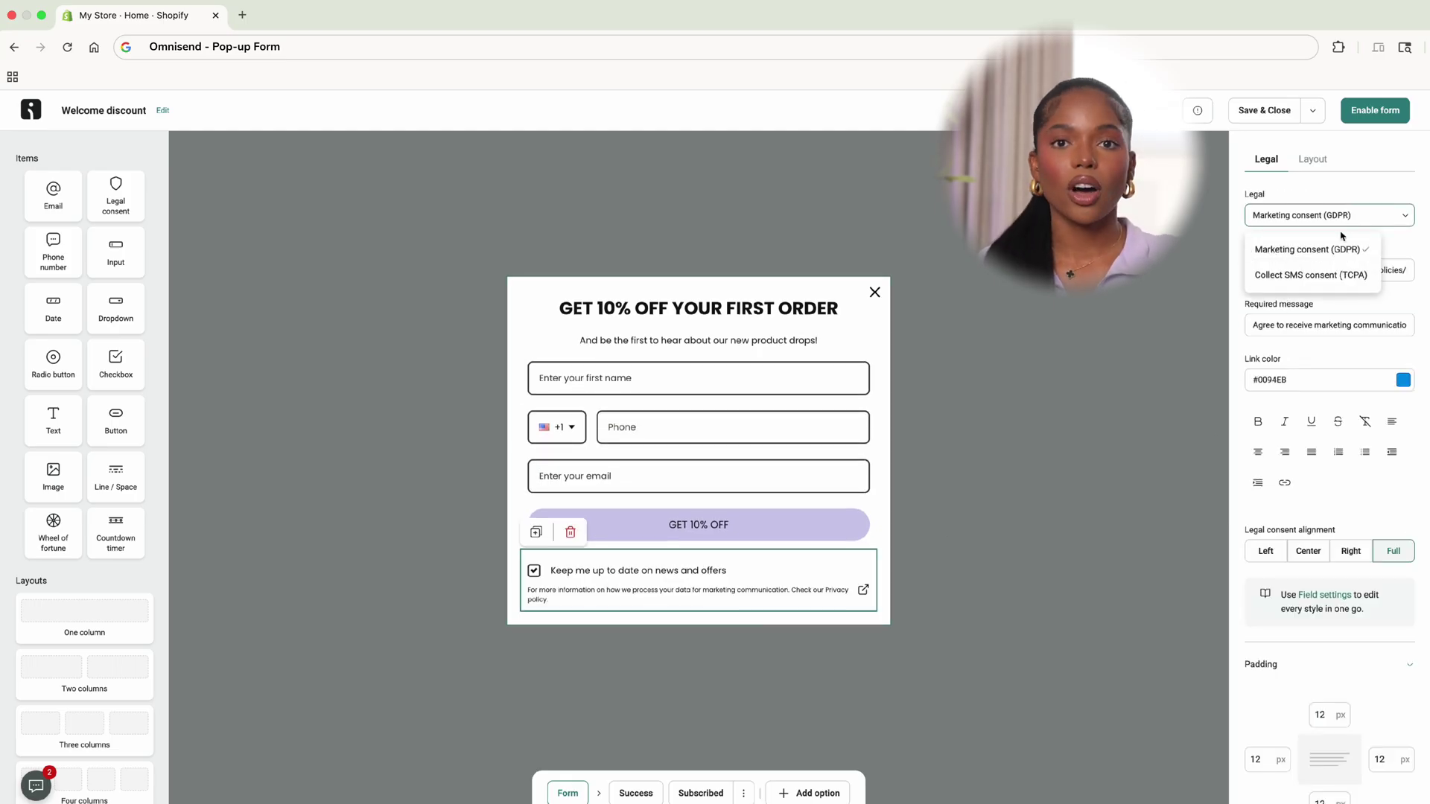
pyautogui.click(1315, 274)
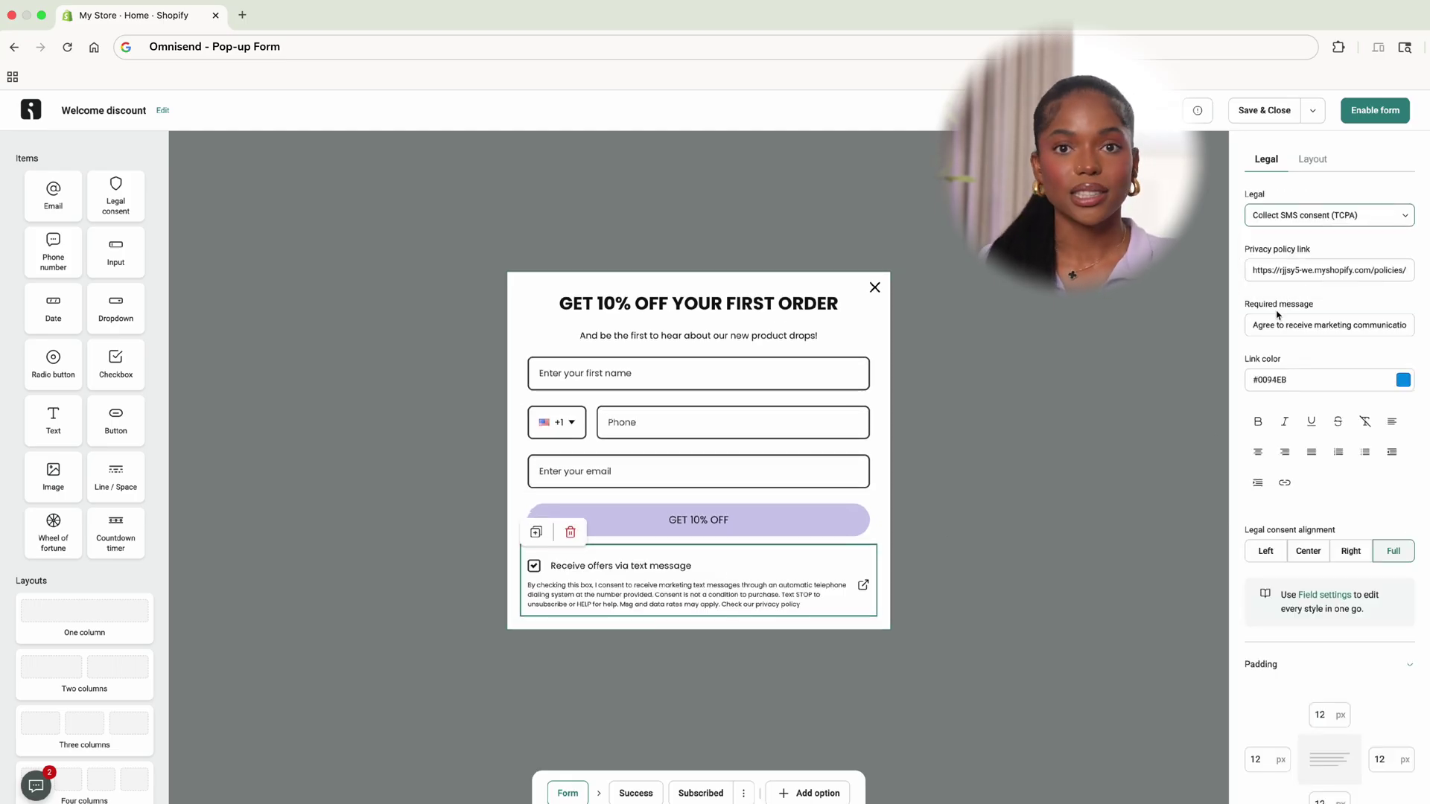
pyautogui.click(1366, 117)
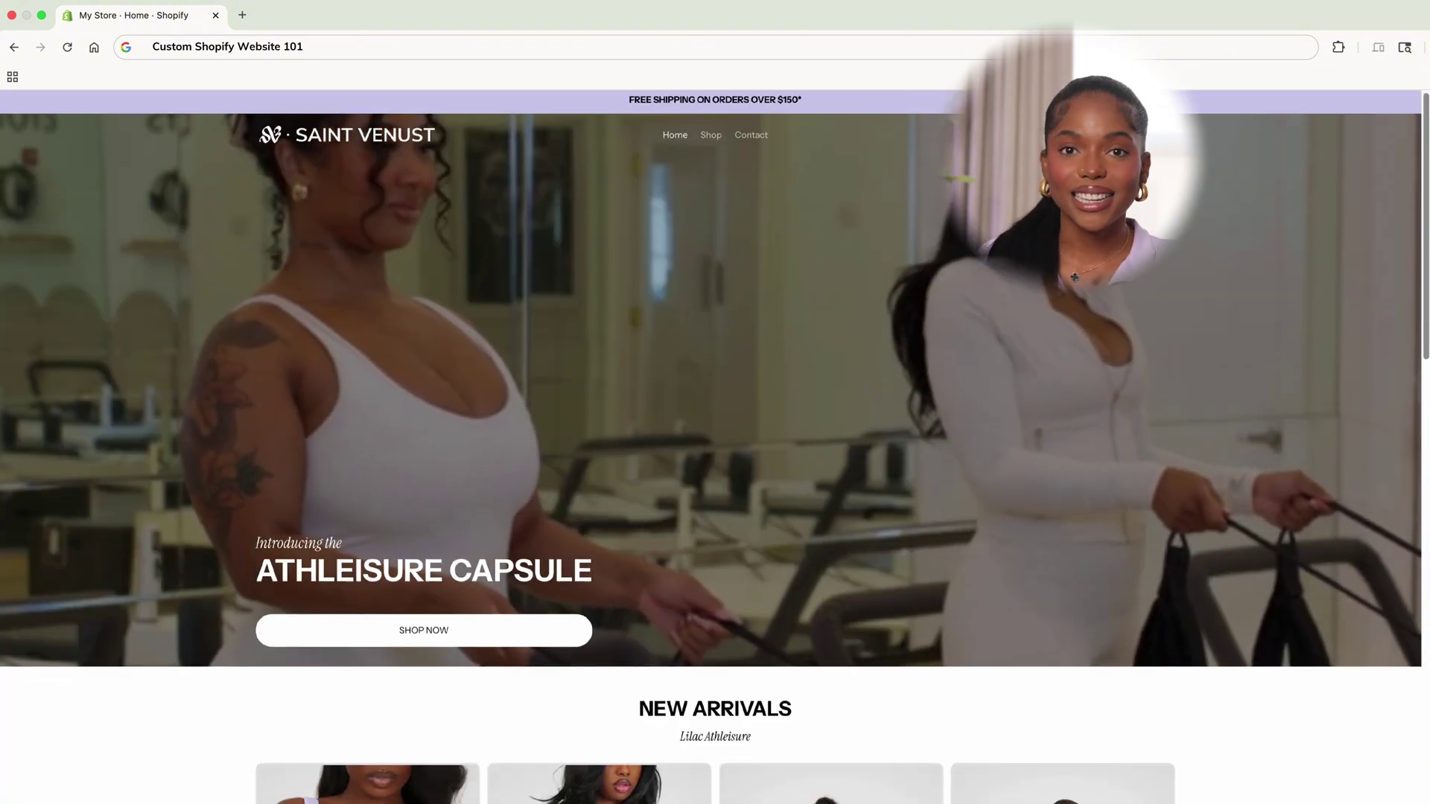
# Preview the storefront home page from the hero down past the icons section, dismissing the discount pop-up along the way
pyautogui.scroll(-4, 715, 447)
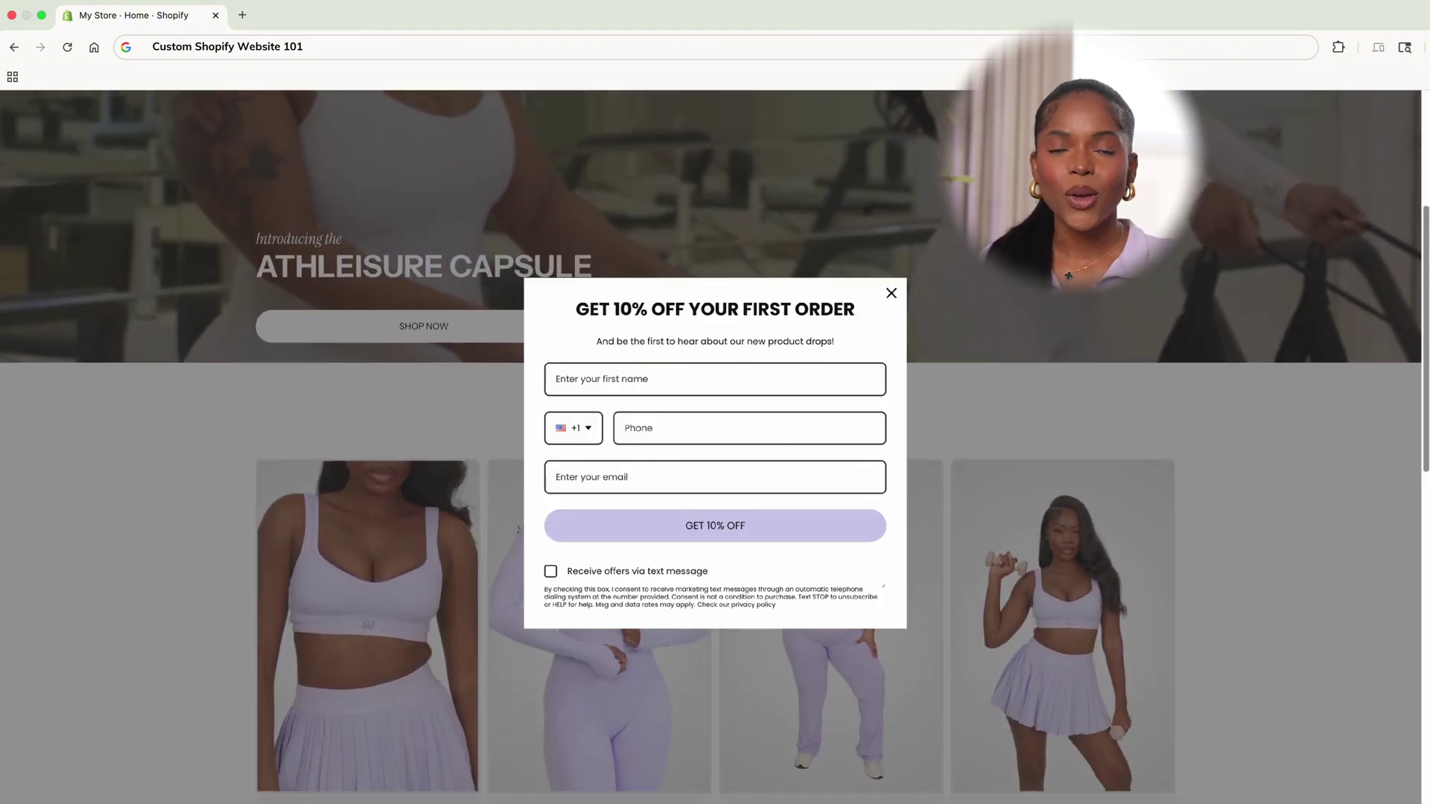
pyautogui.scroll(-1, 689, 370)
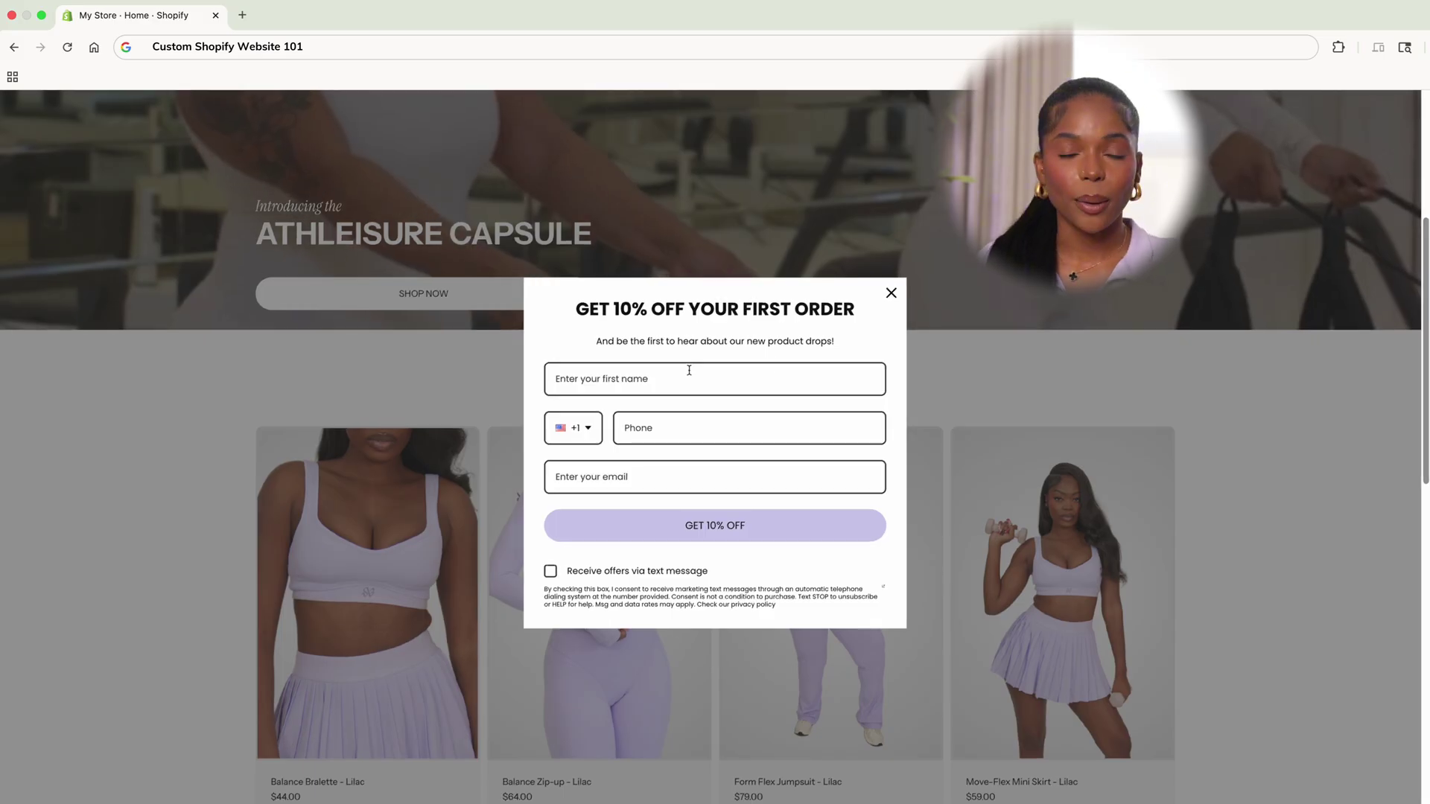
pyautogui.press('Escape')
pyautogui.scroll(-5, 689, 370)
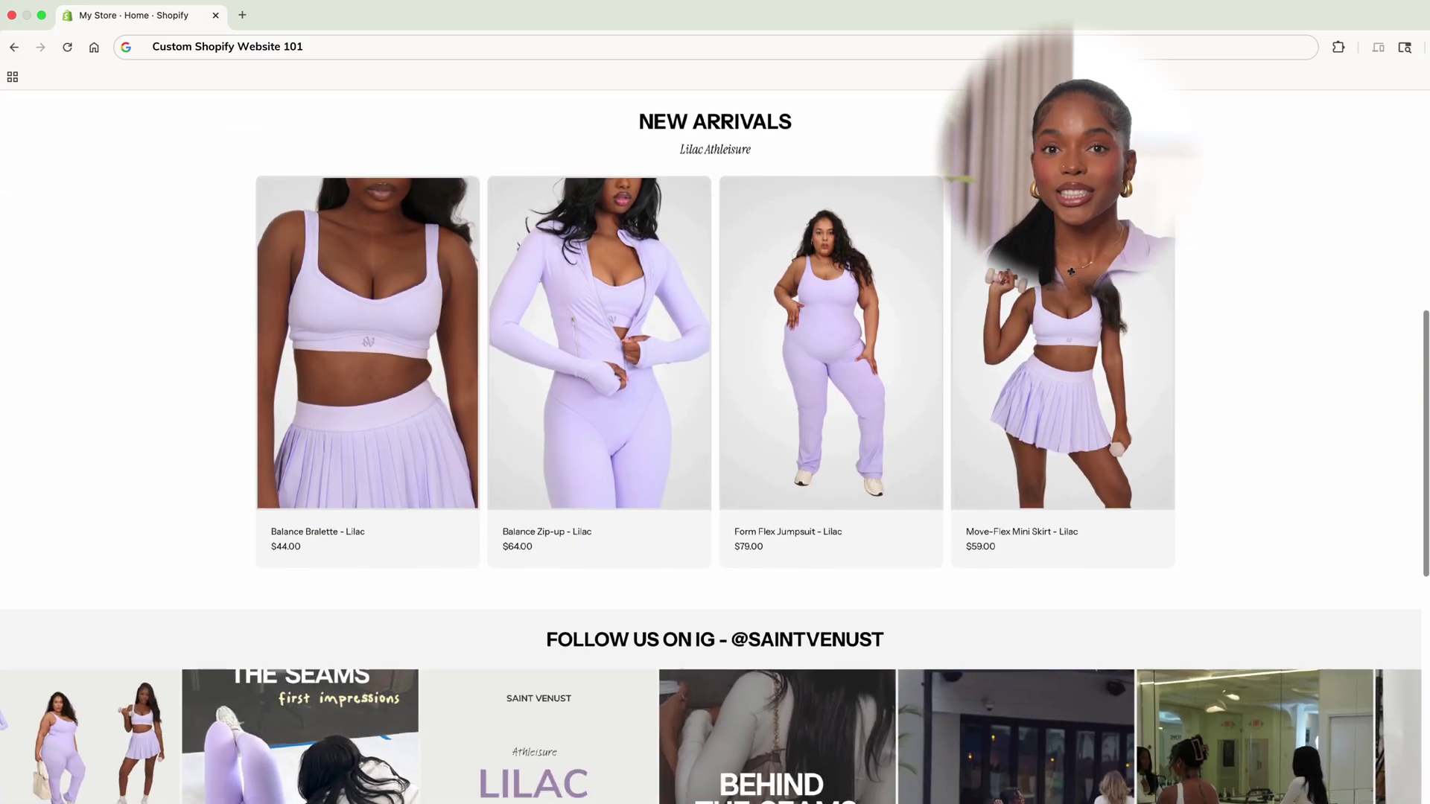
pyautogui.scroll(-5, 715, 447)
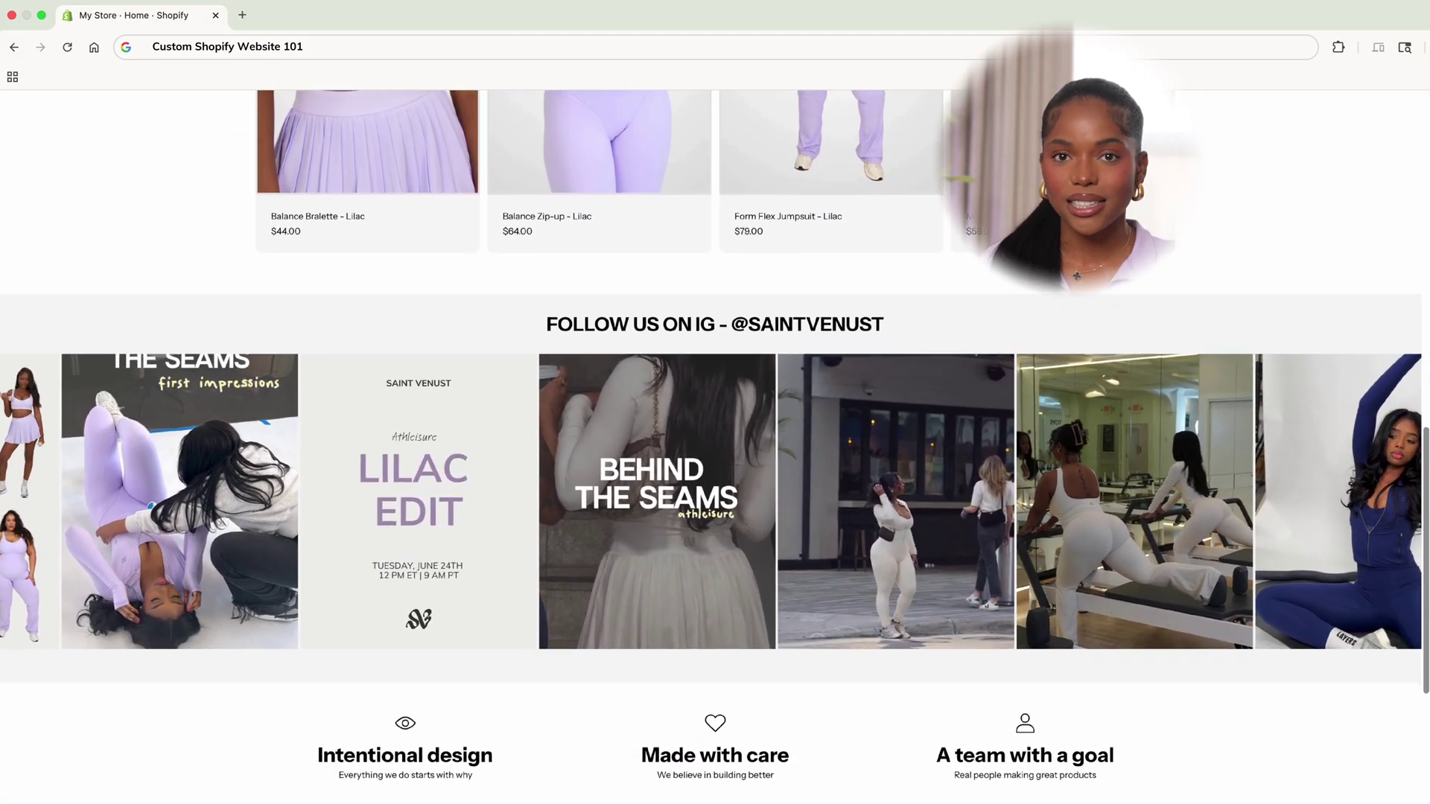
pyautogui.scroll(-3, 715, 447)
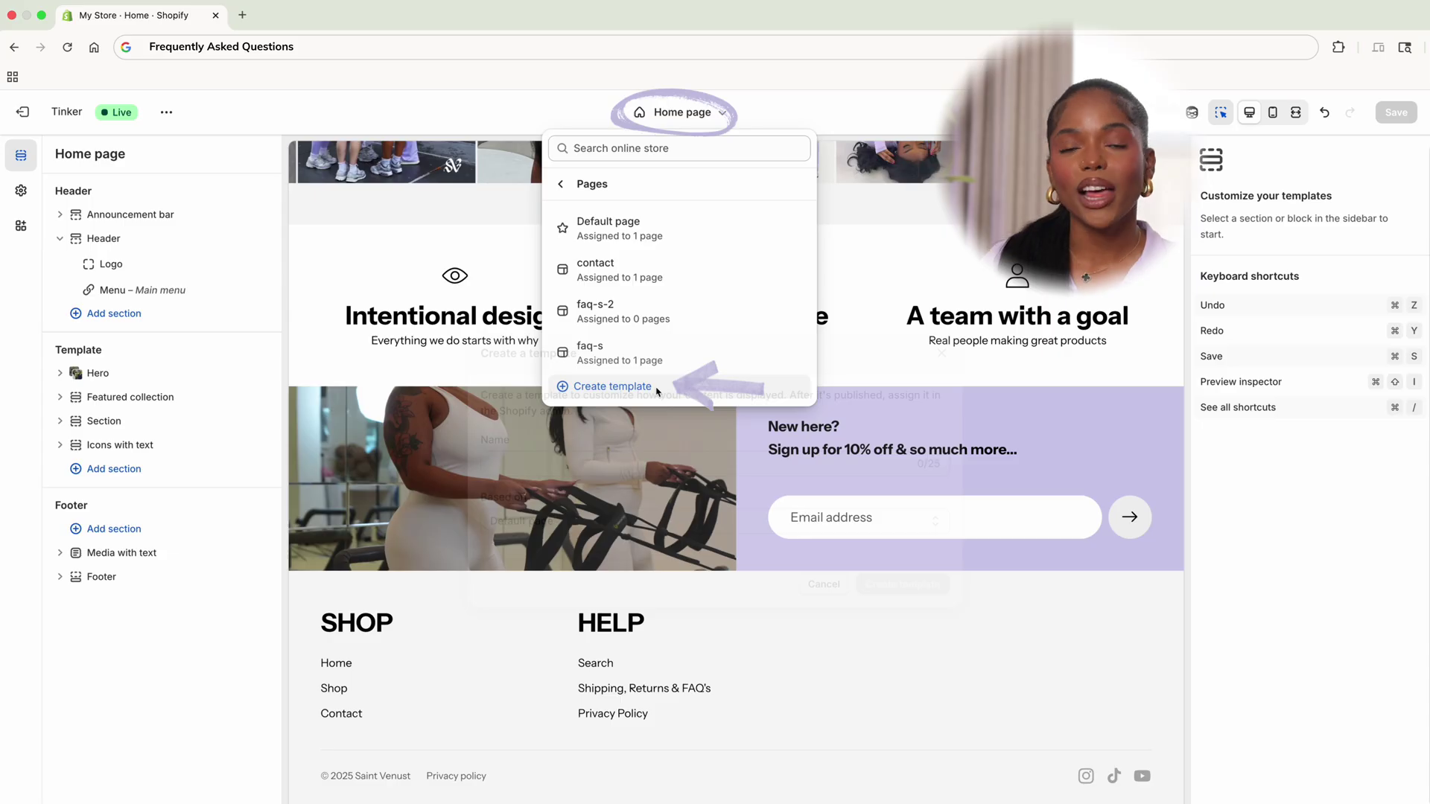
# Create a page template named FAQ'S based on Default page
pyautogui.write("FAQ'S")
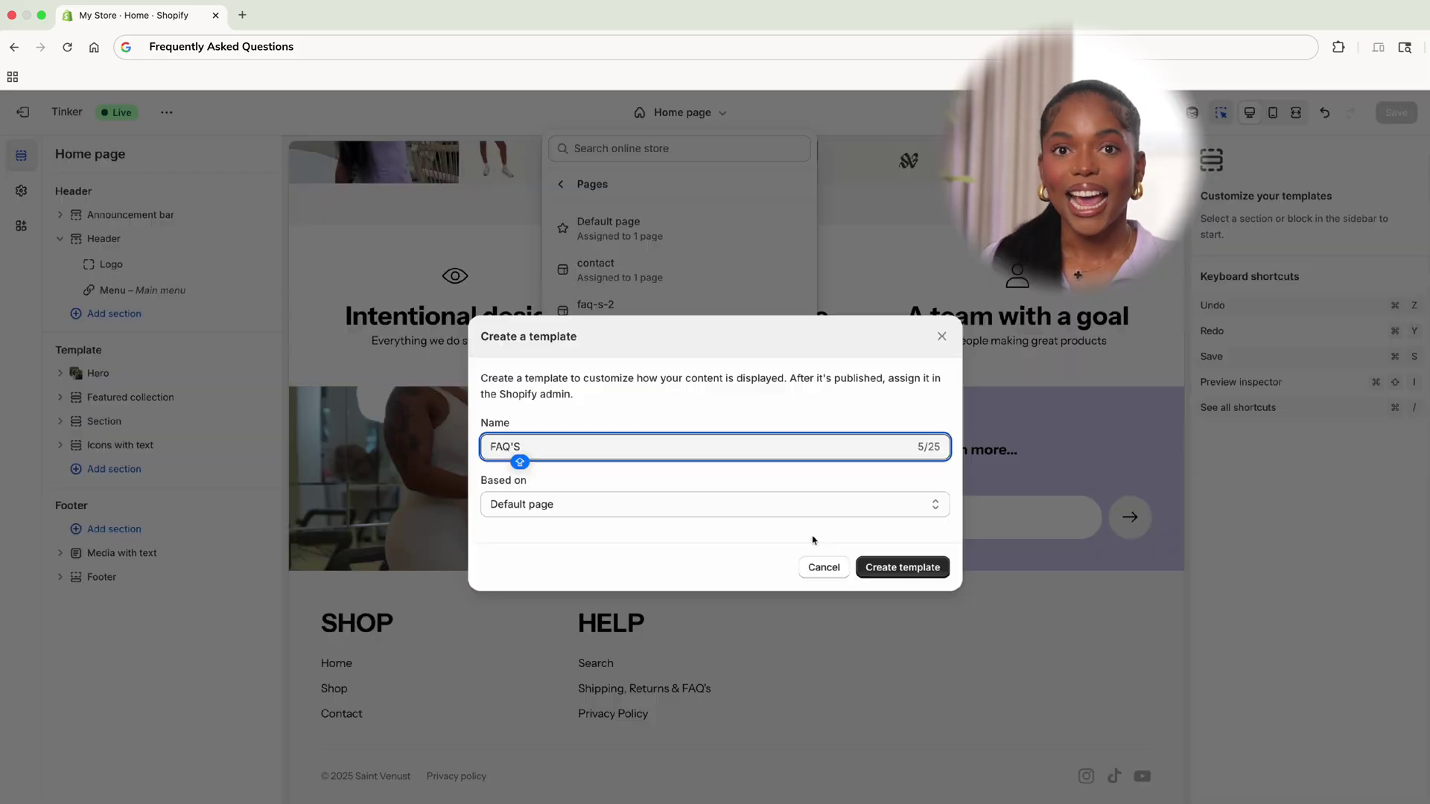
pyautogui.click(894, 579)
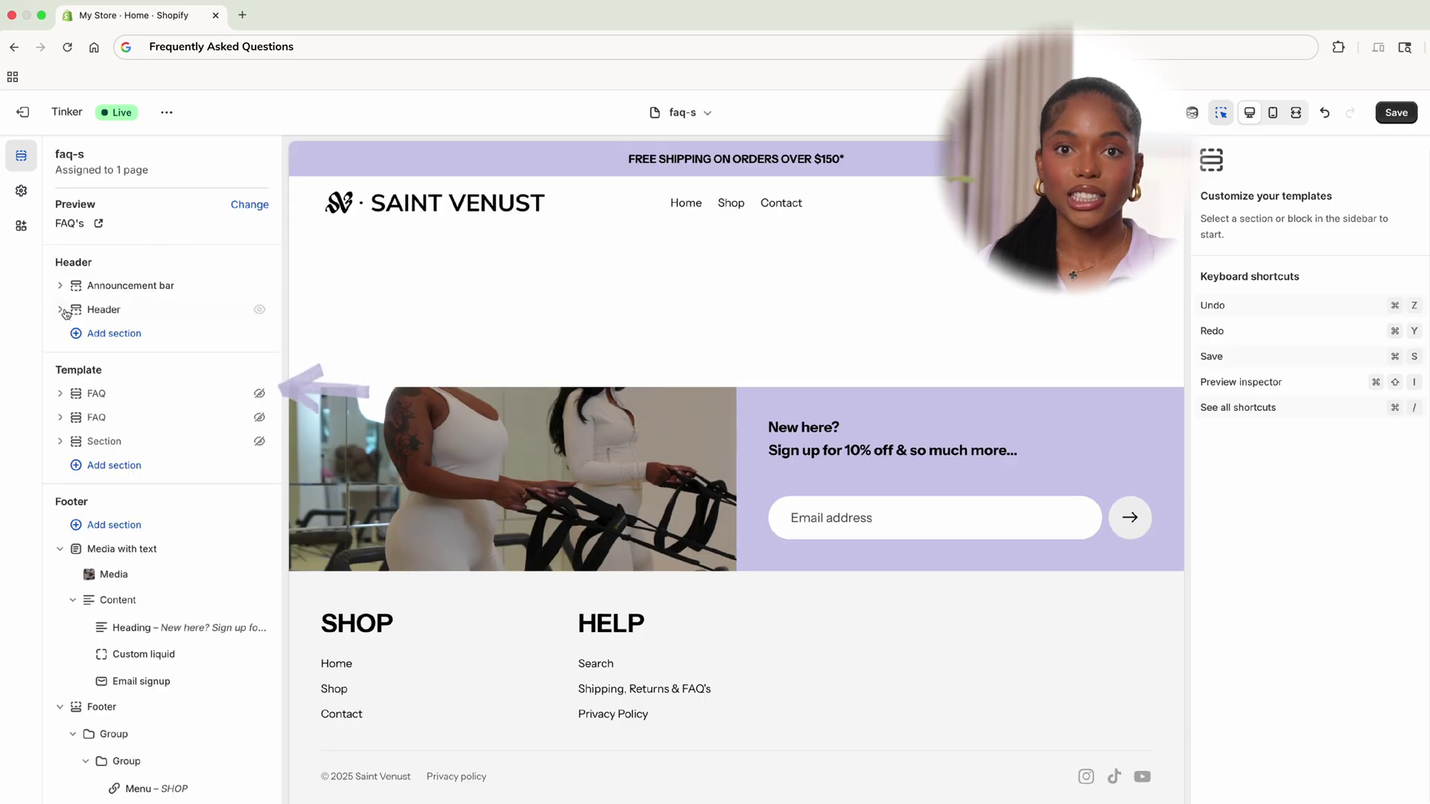
# Search the available sections for "faq" at the start of the faq-s template and close the section picker
pyautogui.click(163, 382)
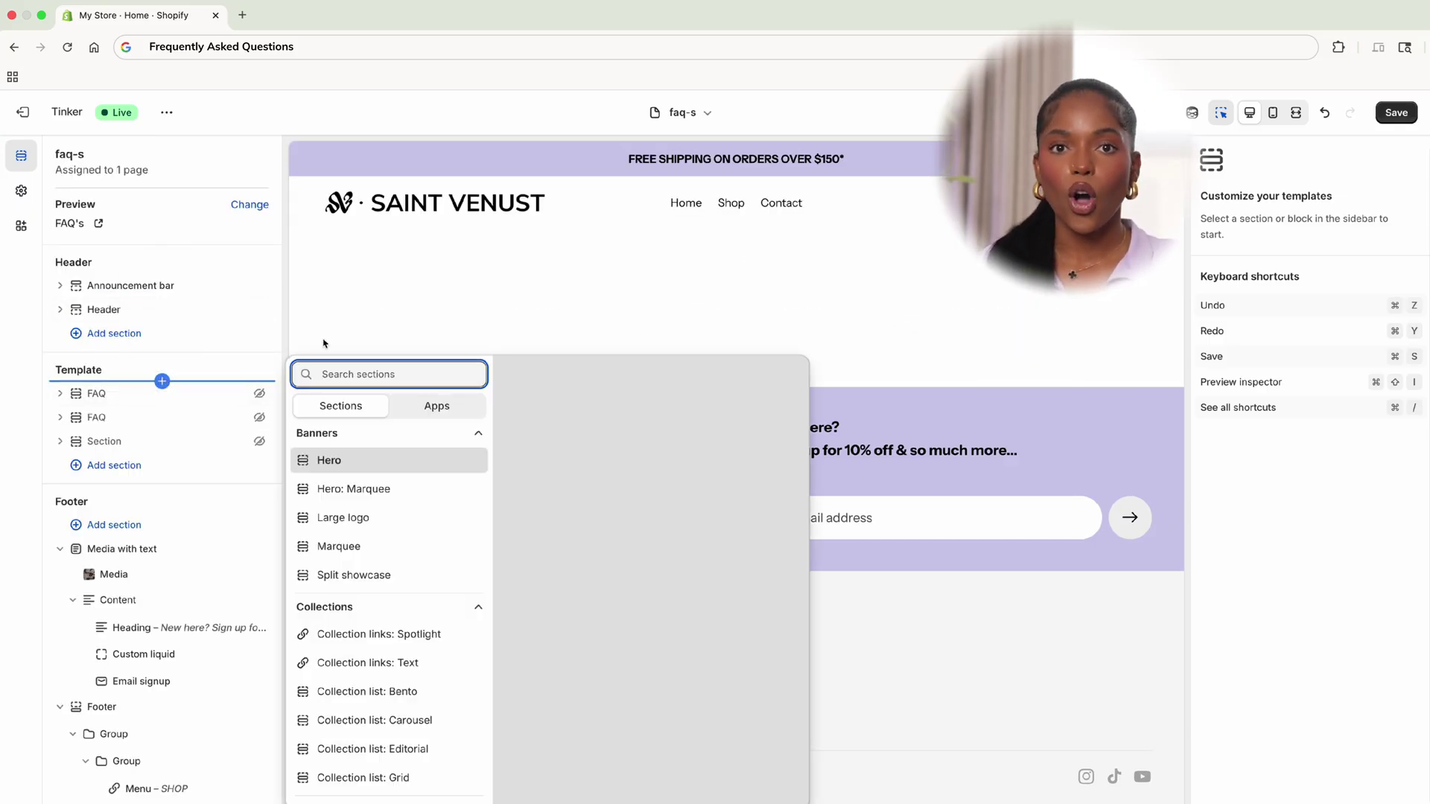
pyautogui.write('faq')
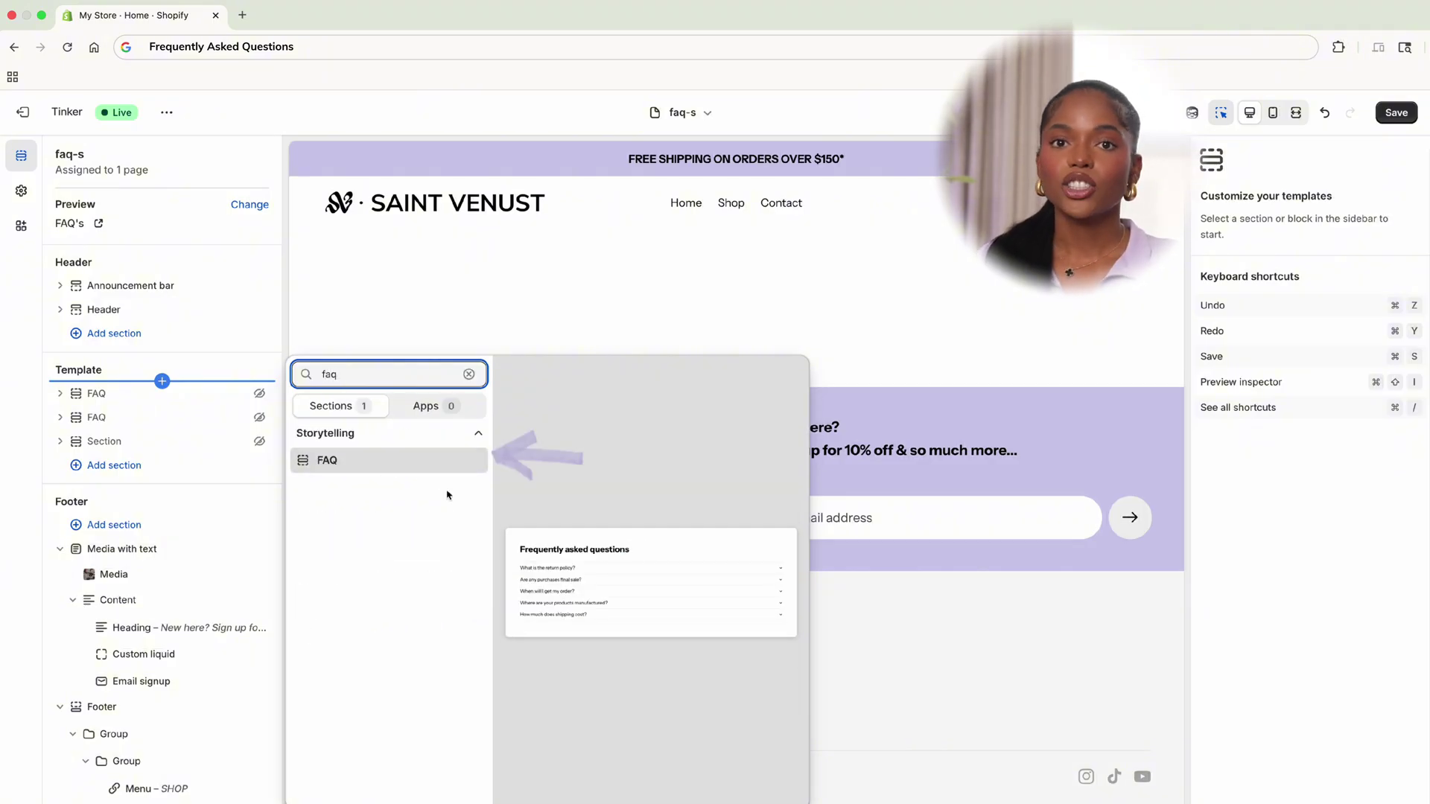
pyautogui.press('Escape')
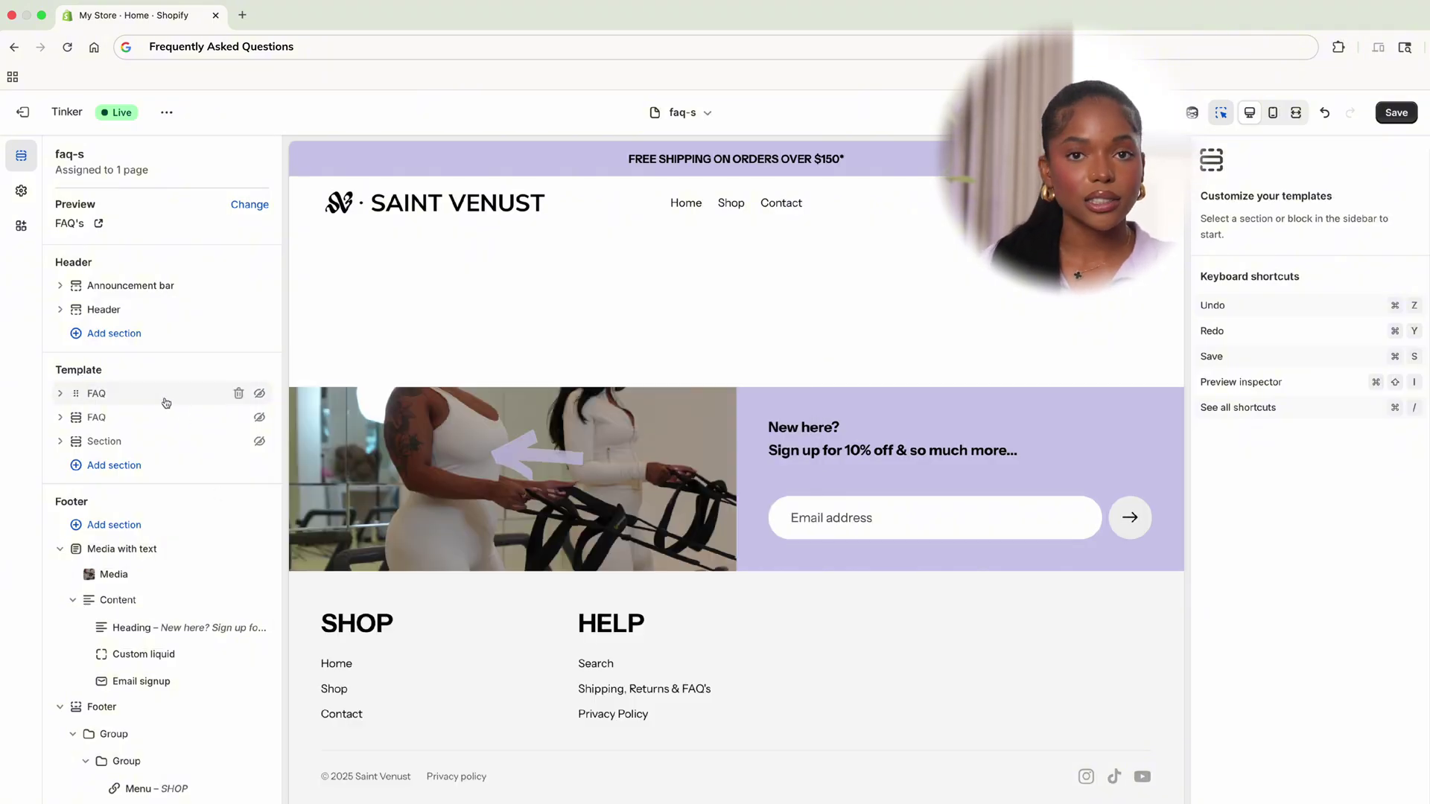
# Show both FAQ sections and the More Questions section on the faq-s template, and expand the More Questions section
pyautogui.click(259, 393)
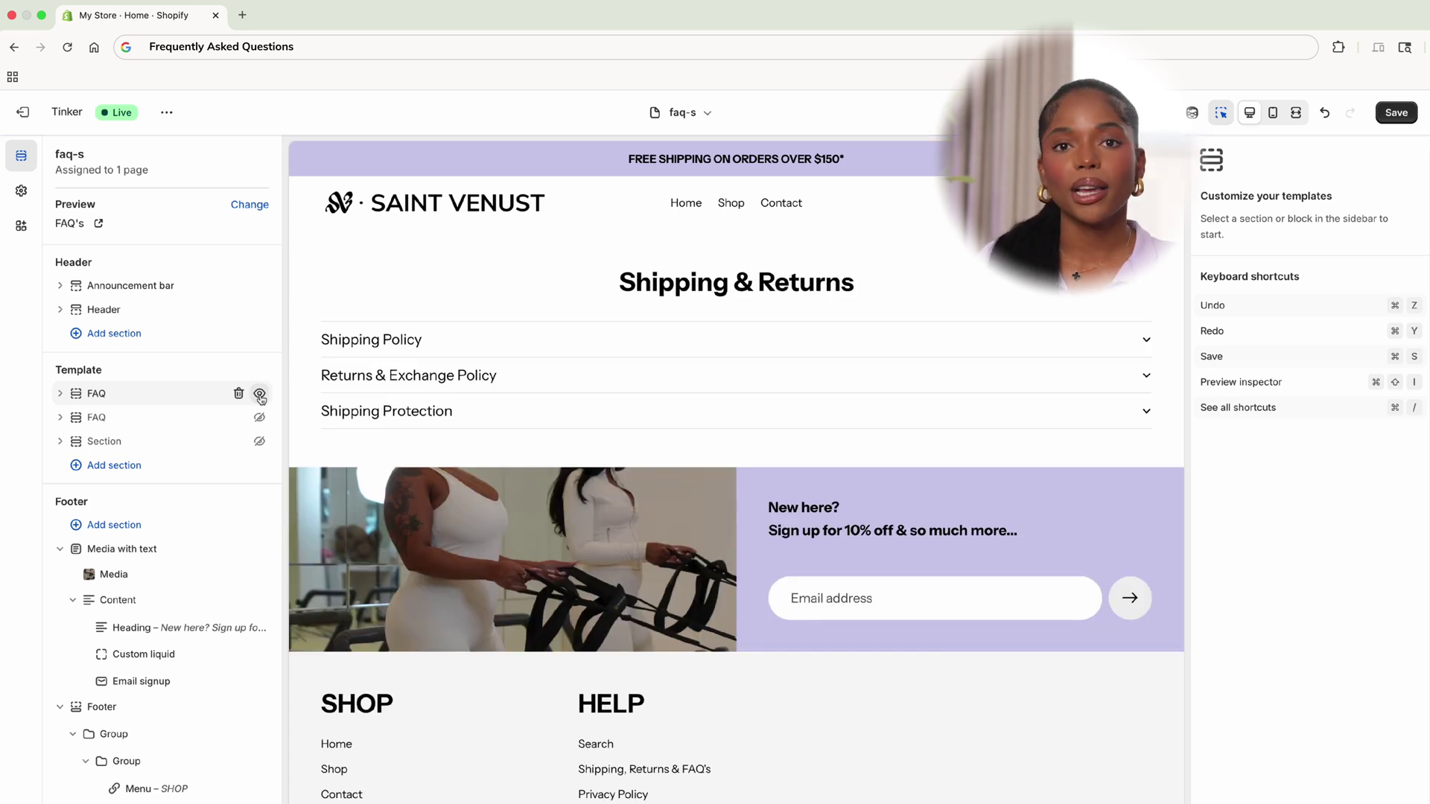
pyautogui.click(260, 418)
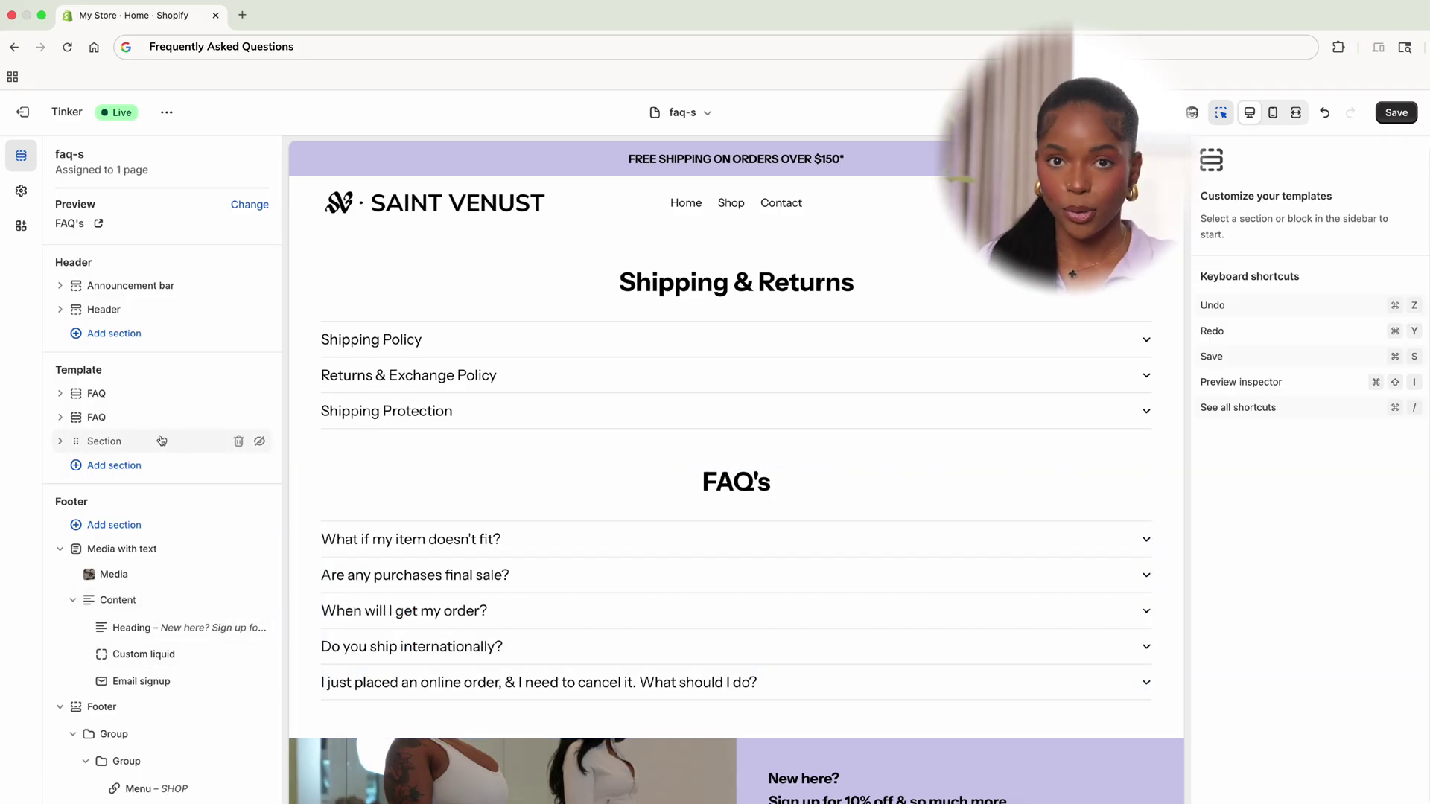
pyautogui.click(259, 442)
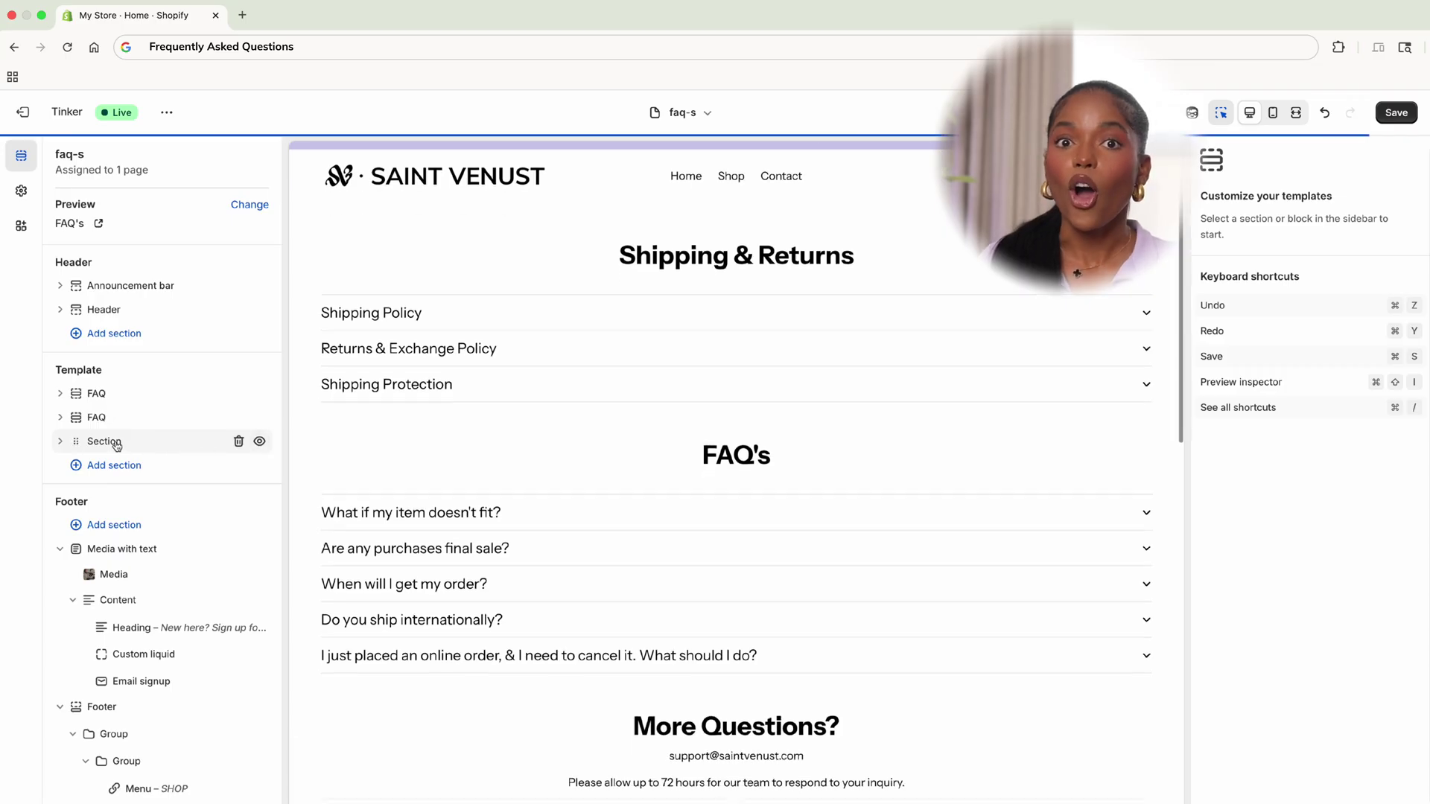
pyautogui.click(60, 441)
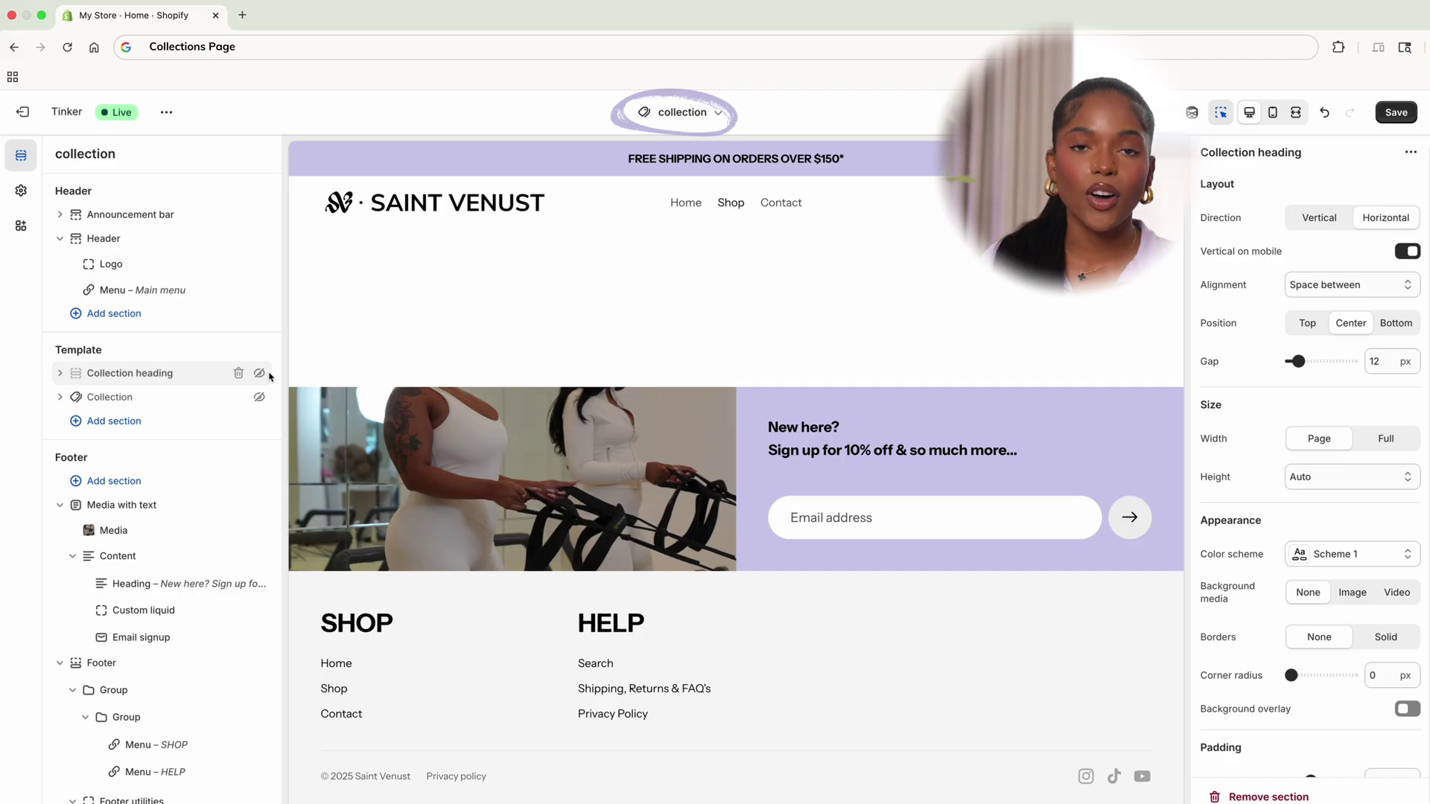
# Show the Collection heading and Collection sections on the collection template and open the Collection section's settings
pyautogui.click(260, 373)
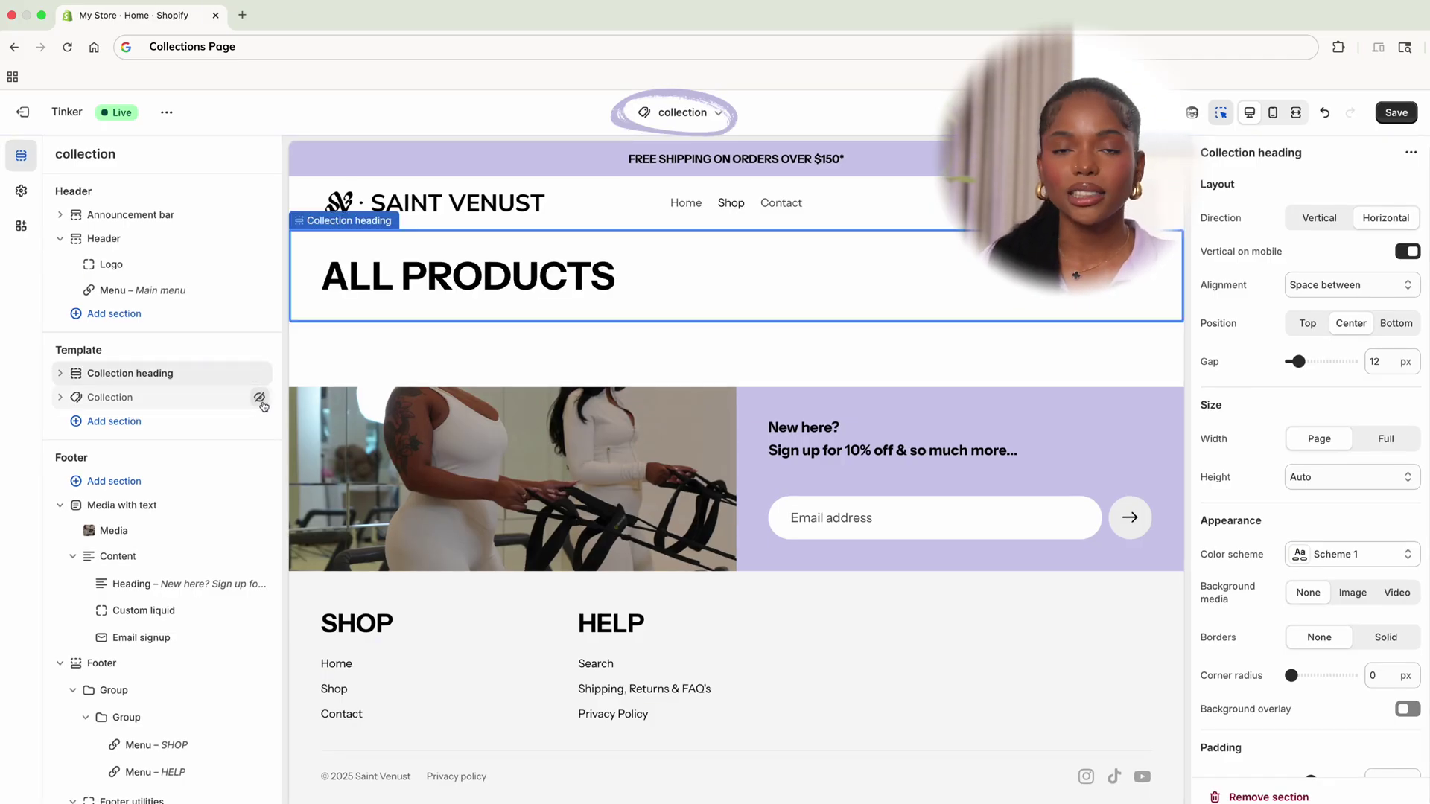
pyautogui.click(260, 398)
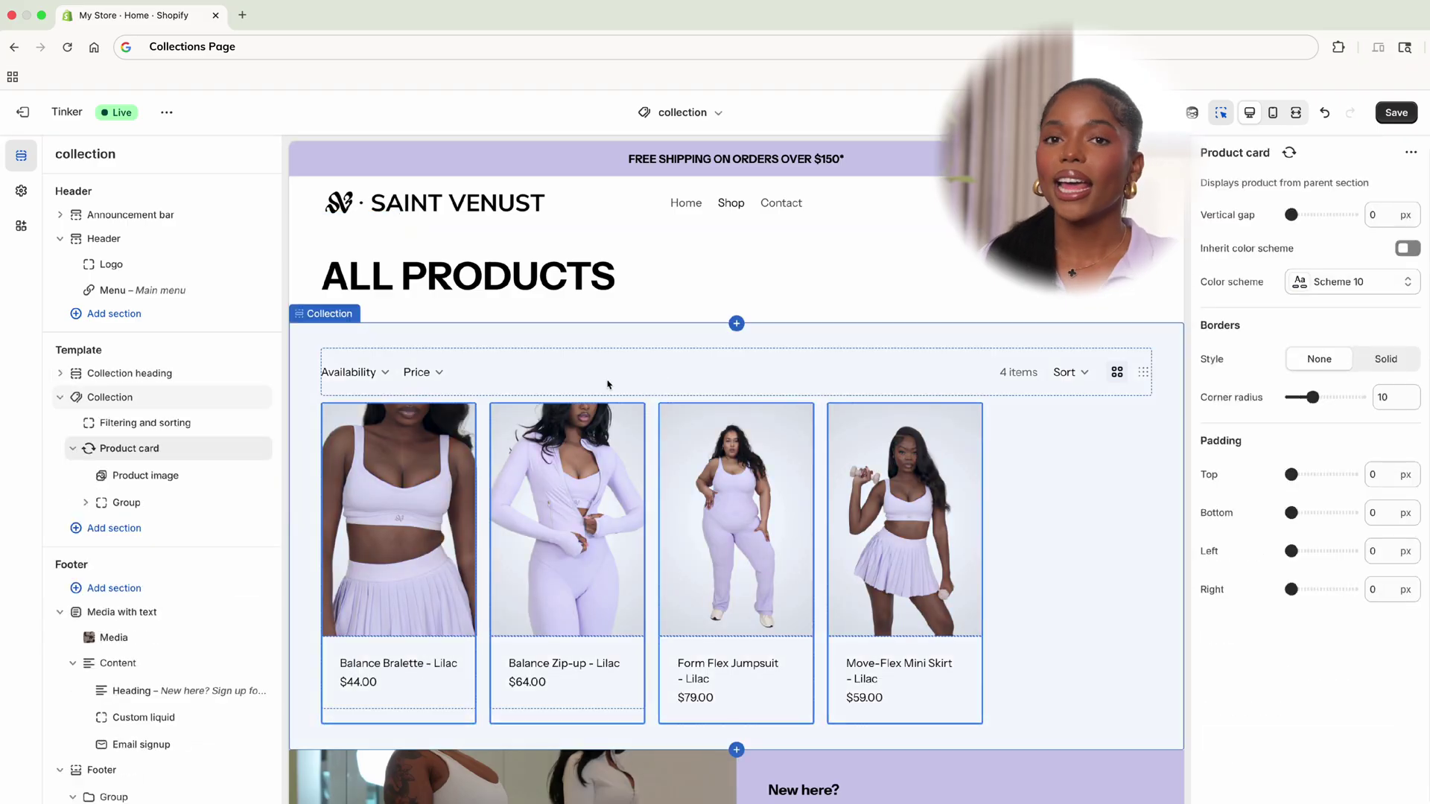
pyautogui.click(125, 401)
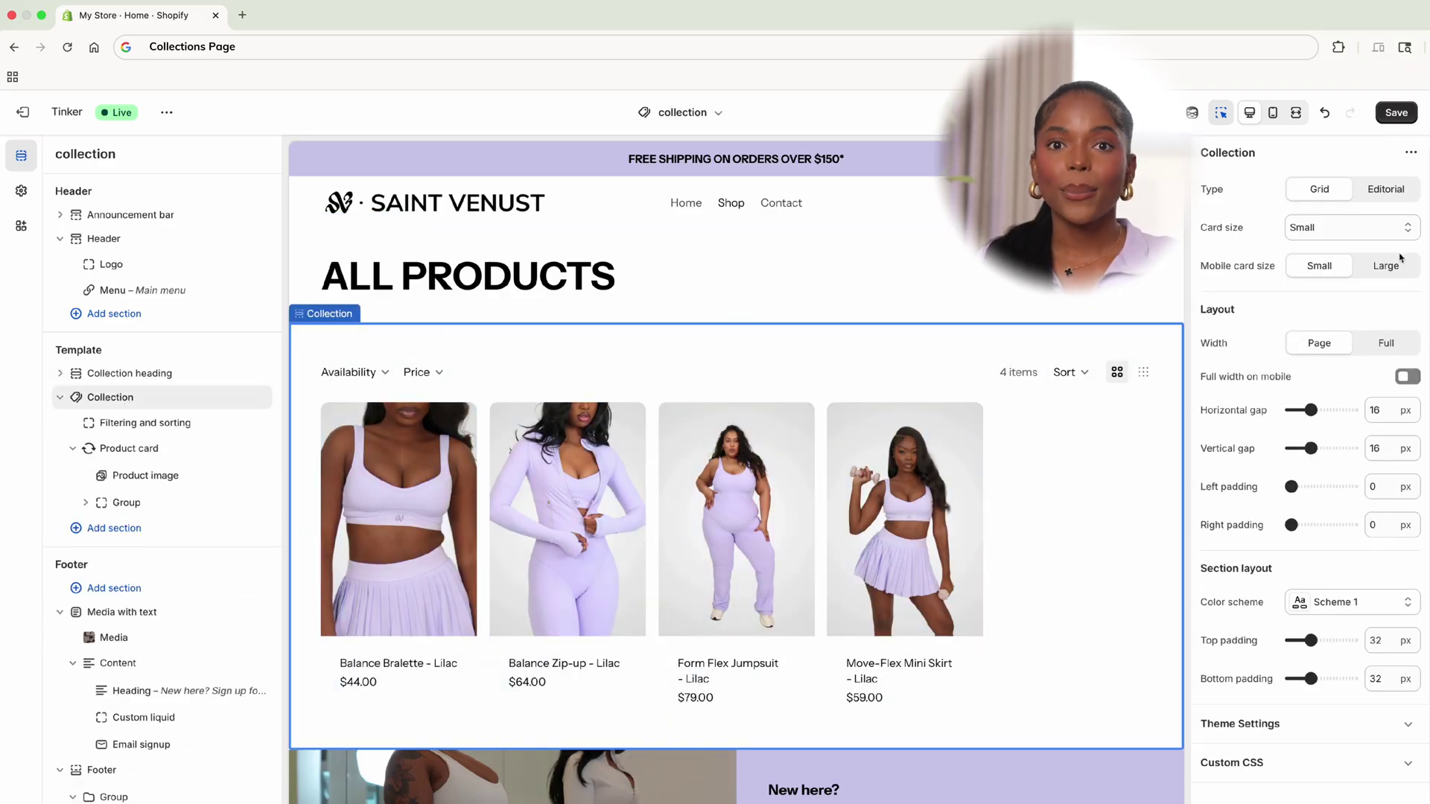
# Show the available card size options for the Collection section
pyautogui.click(1358, 237)
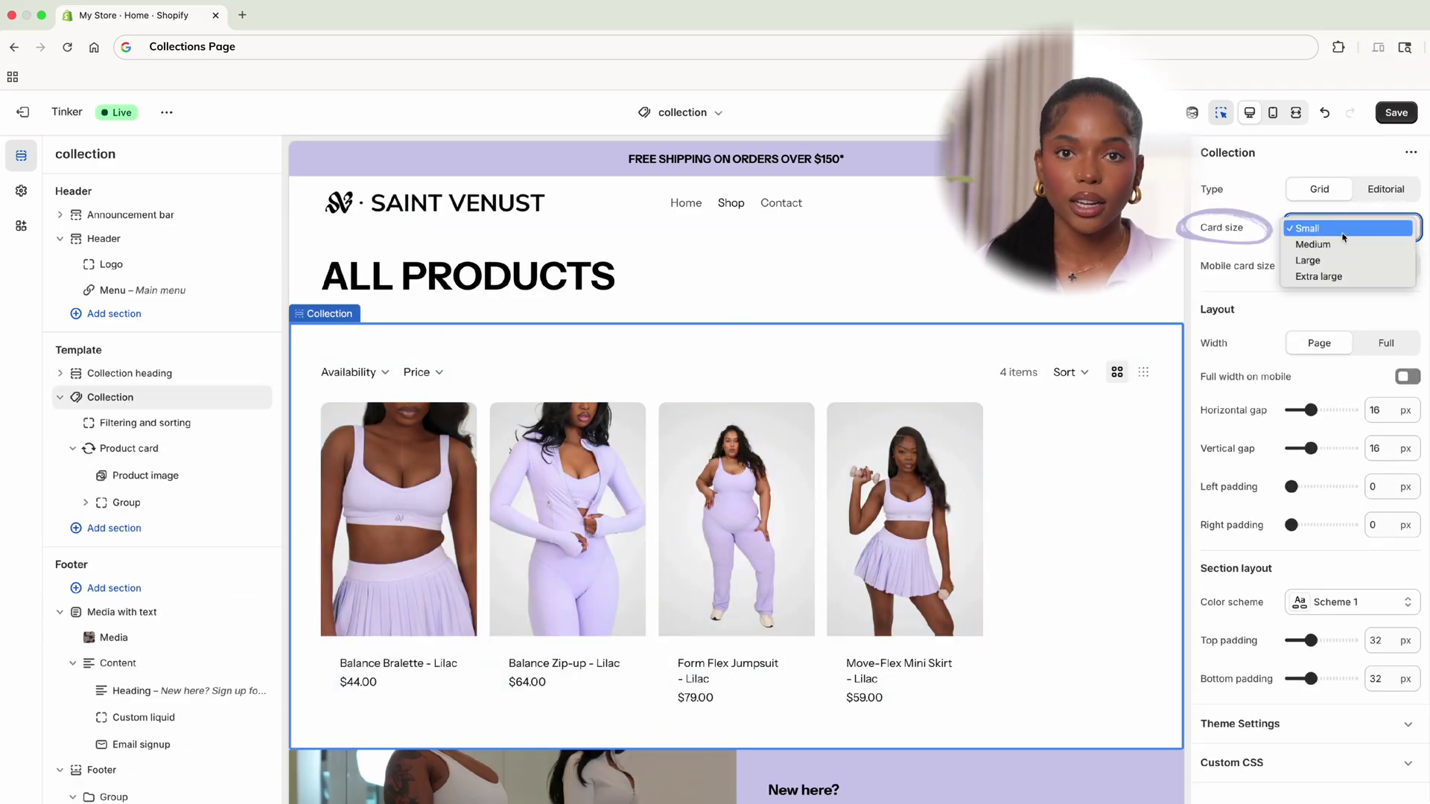
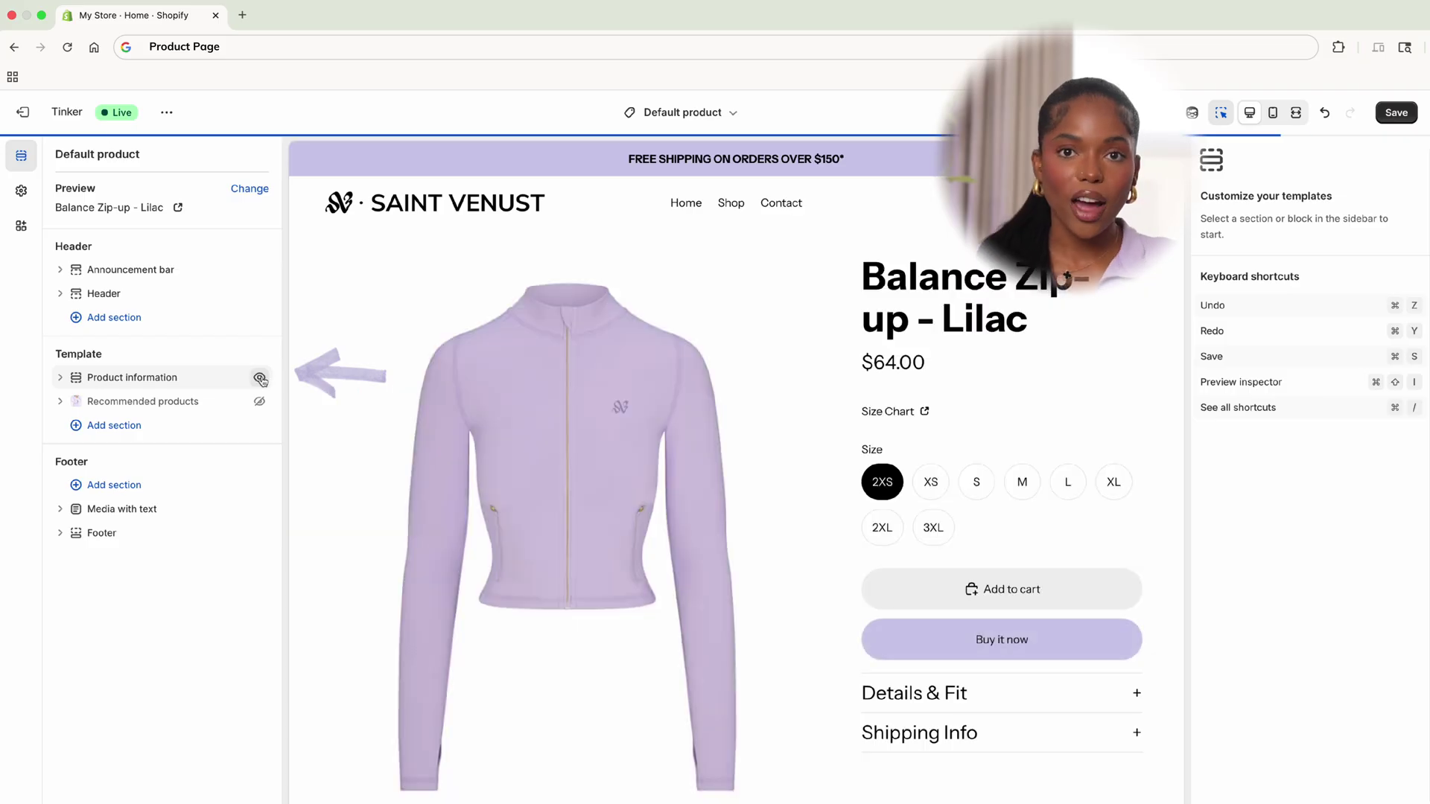
# Expand Product information on the Default product template and review the Product media and Details block settings
pyautogui.click(59, 378)
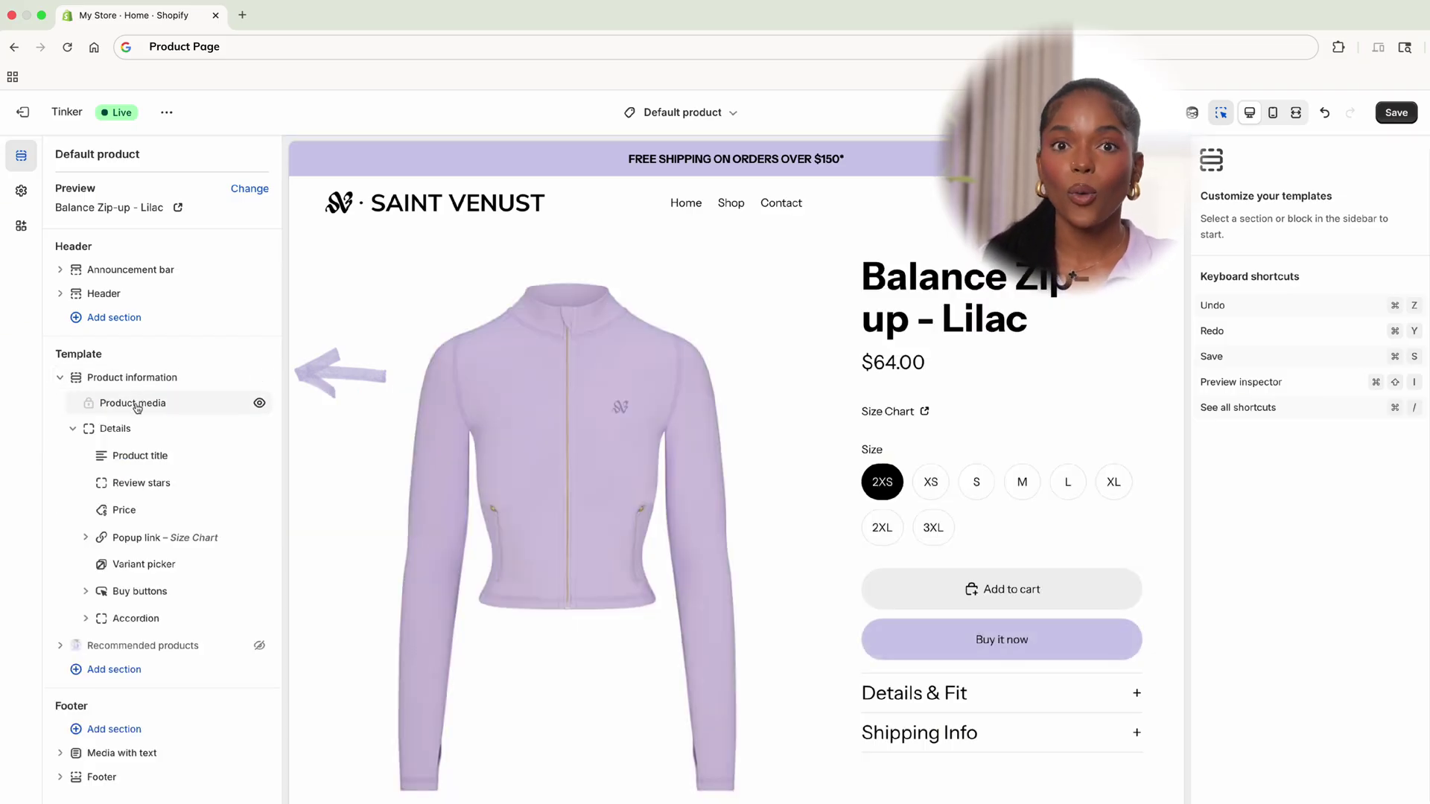
pyautogui.click(134, 403)
pyautogui.scroll(-6, 466, 504)
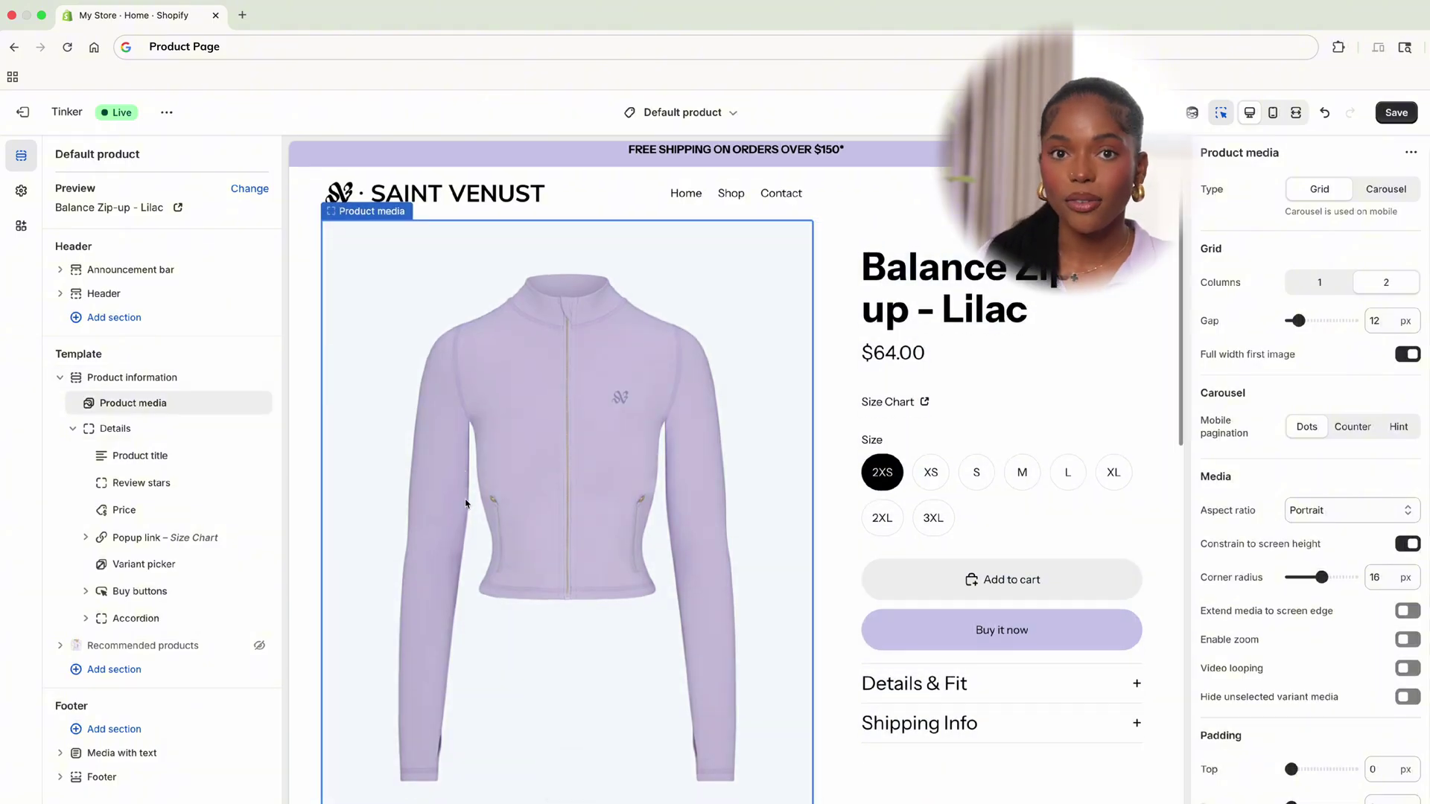
pyautogui.scroll(6, 465, 504)
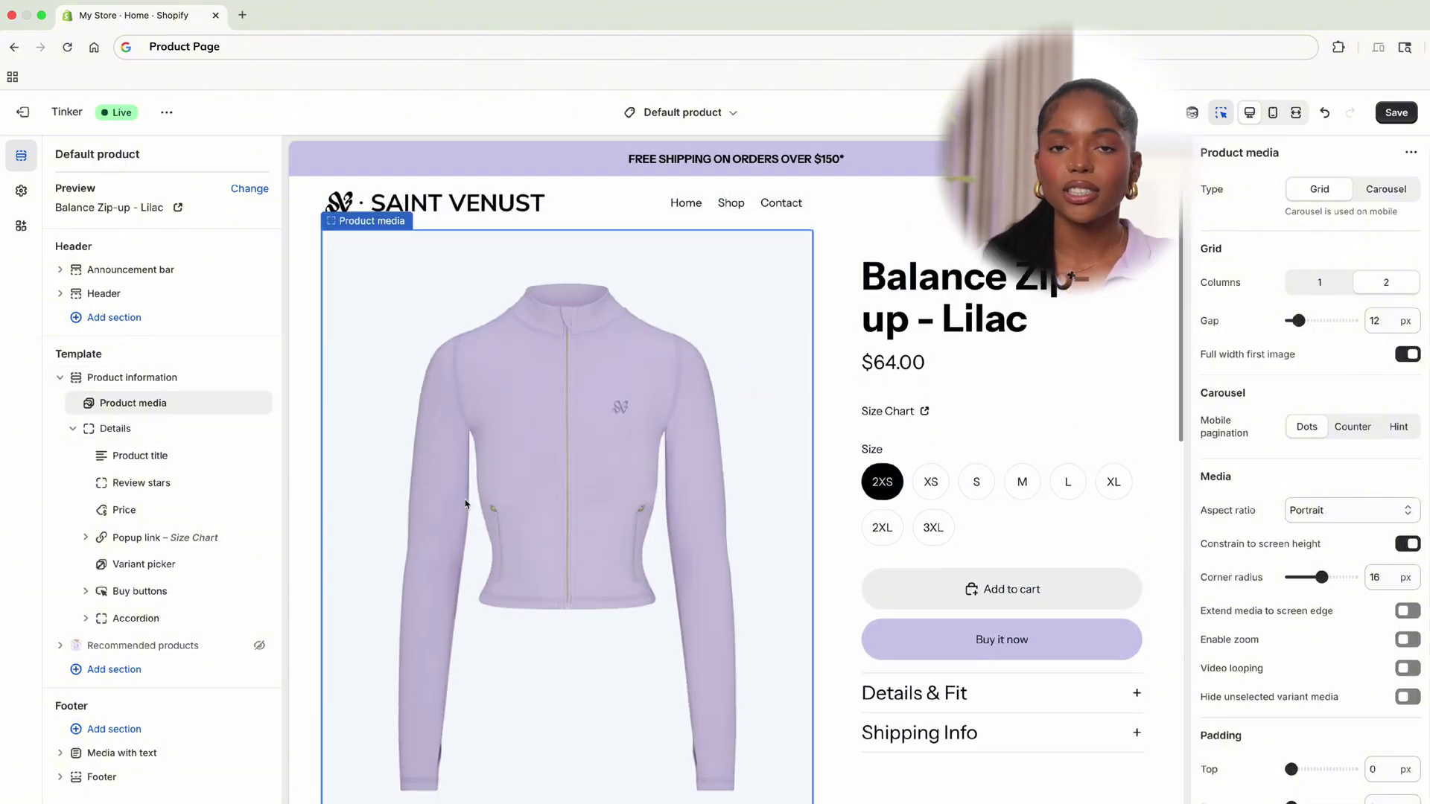
pyautogui.click(134, 429)
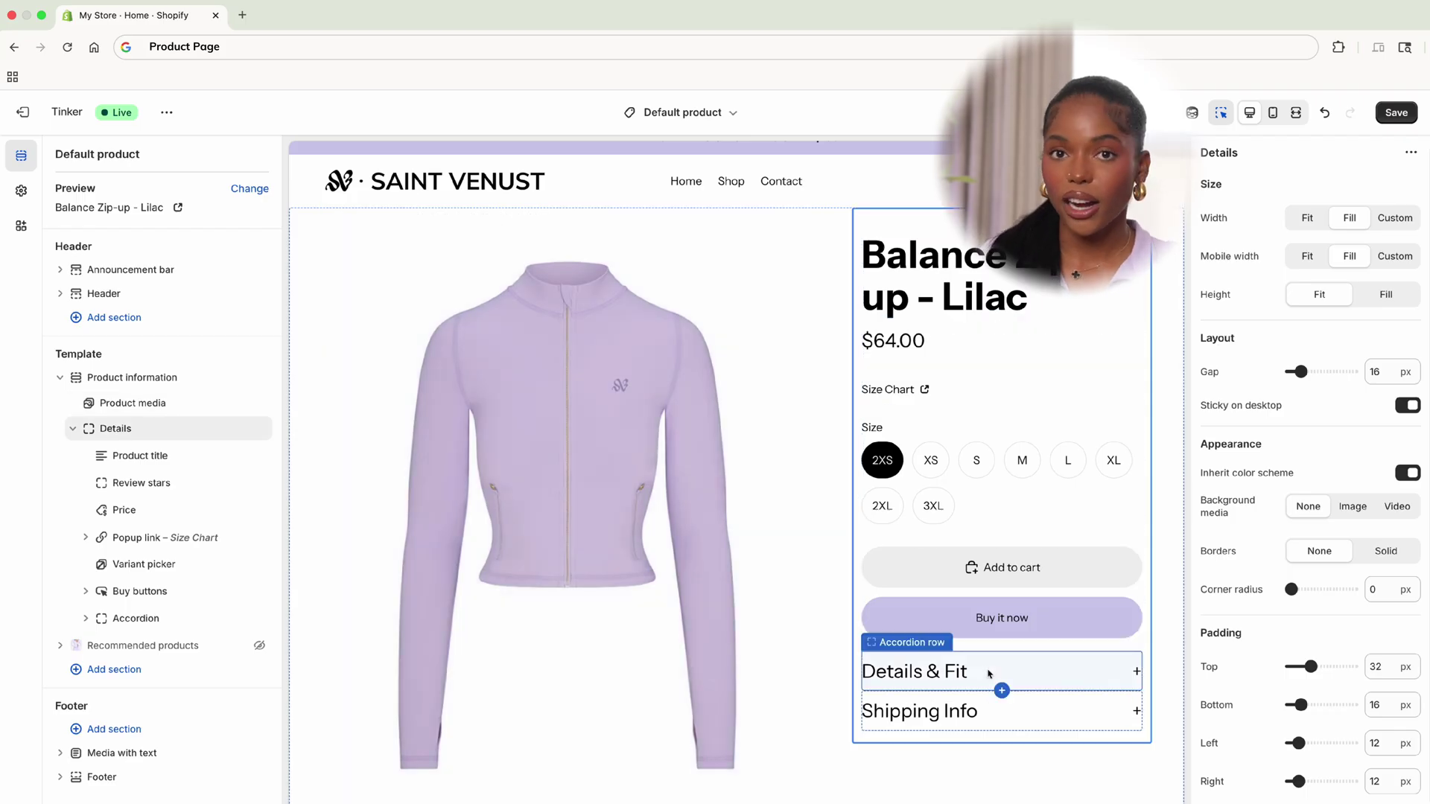
# Connect the Details & Fit accordion row's description text to the product's Description dynamic source and expand the row in the preview
pyautogui.click(989, 673)
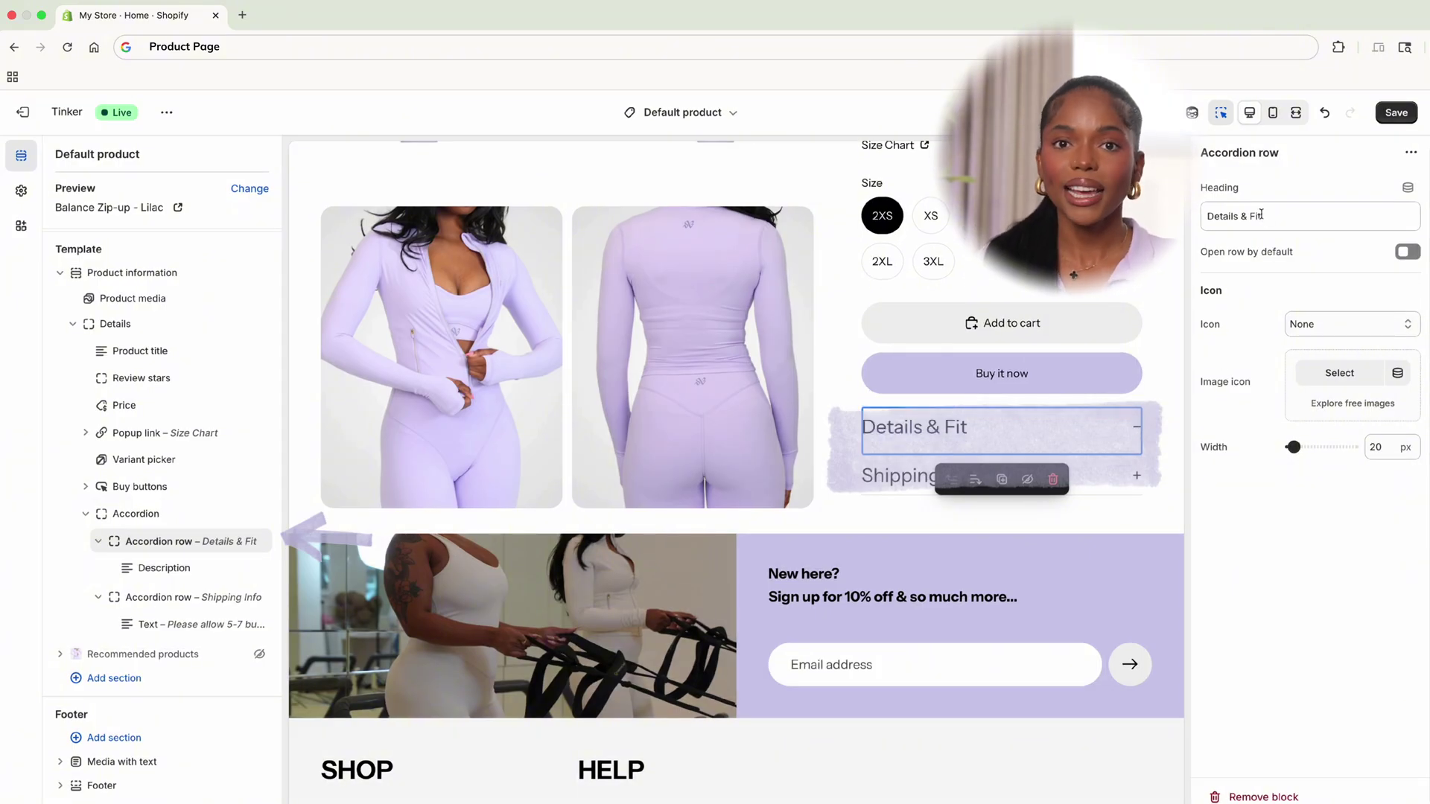
pyautogui.click(164, 567)
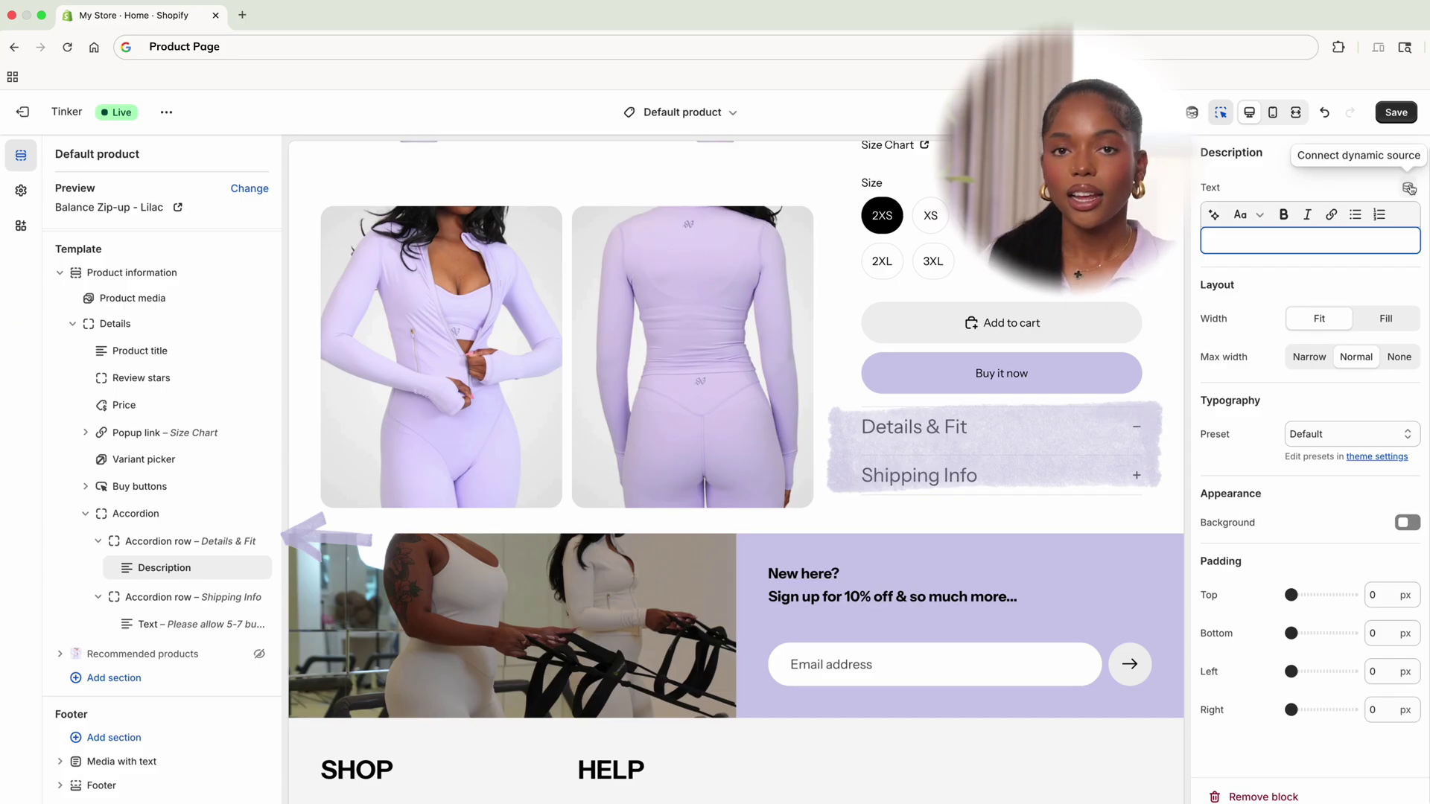
pyautogui.click(1410, 189)
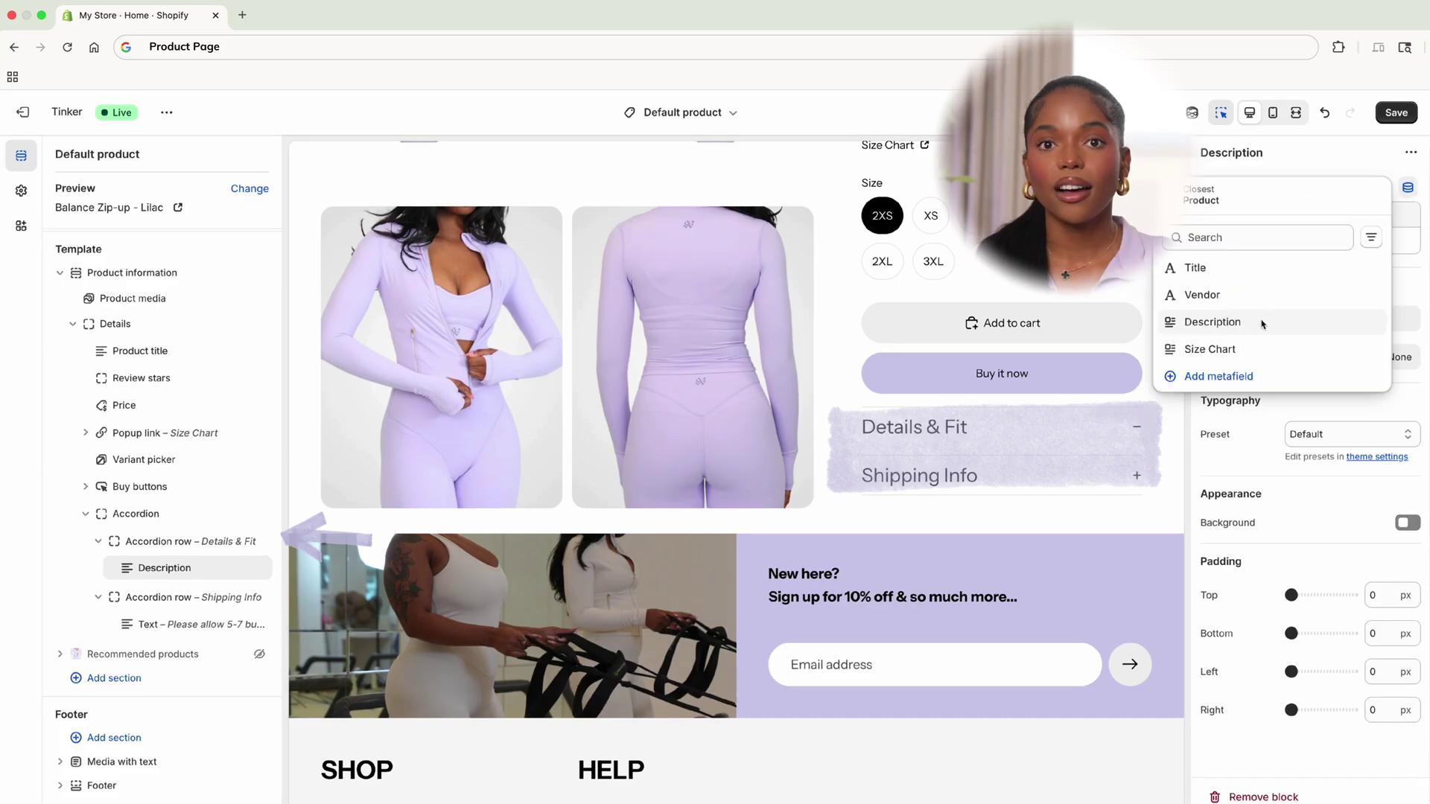
pyautogui.click(1263, 325)
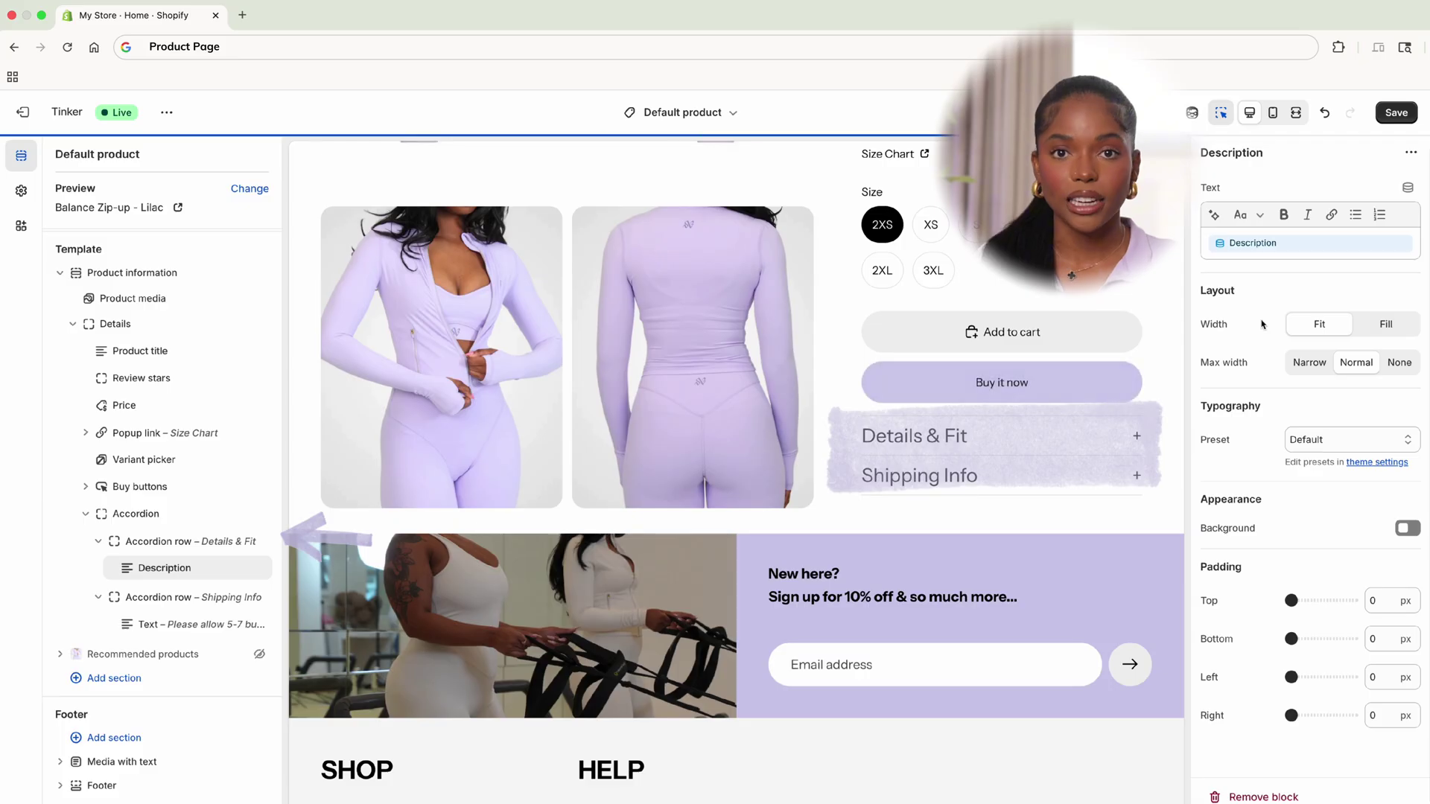
pyautogui.click(1138, 438)
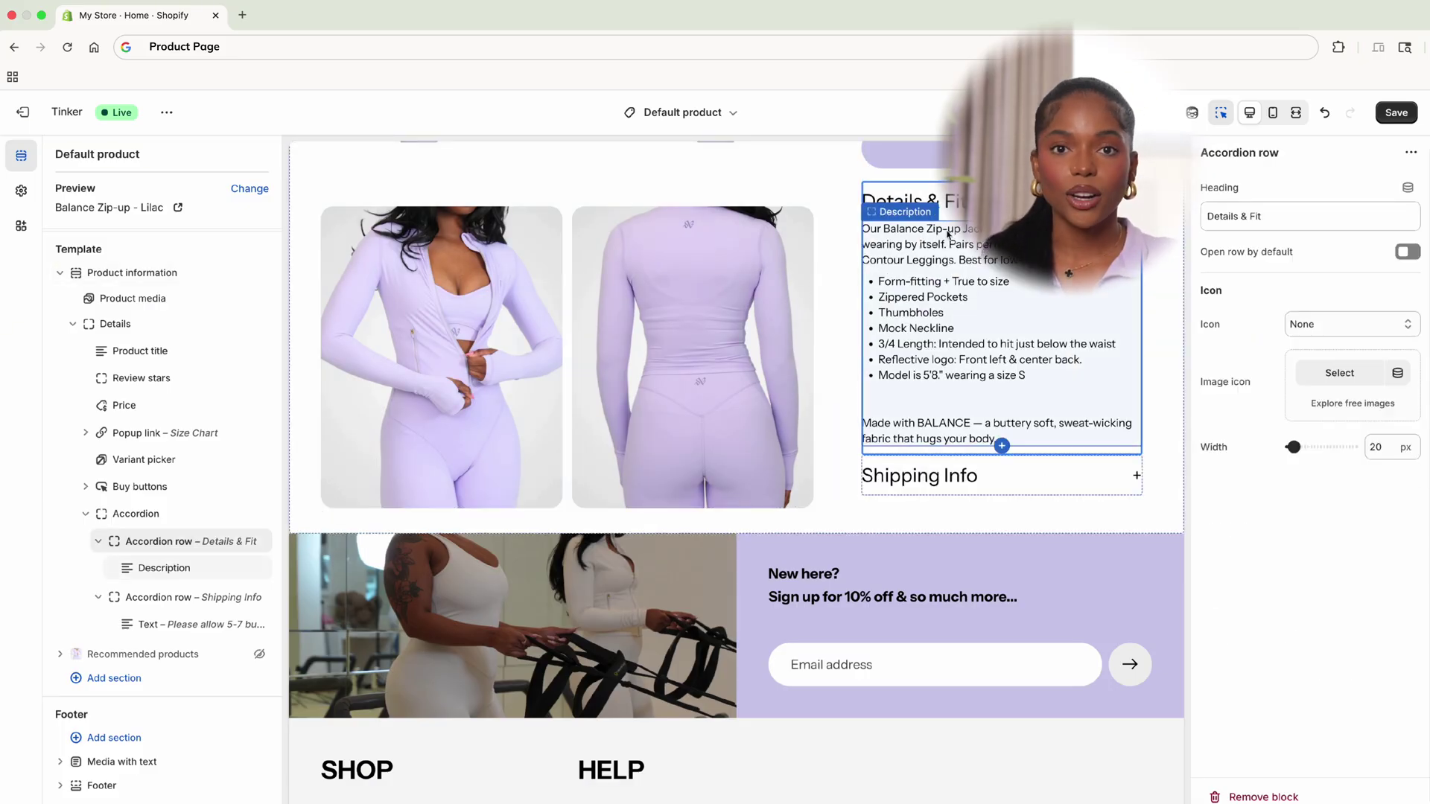
# Open the Shipping Info accordion row's text block, select its whole text, and return to the Details & Fit row
pyautogui.click(919, 475)
pyautogui.click(968, 484)
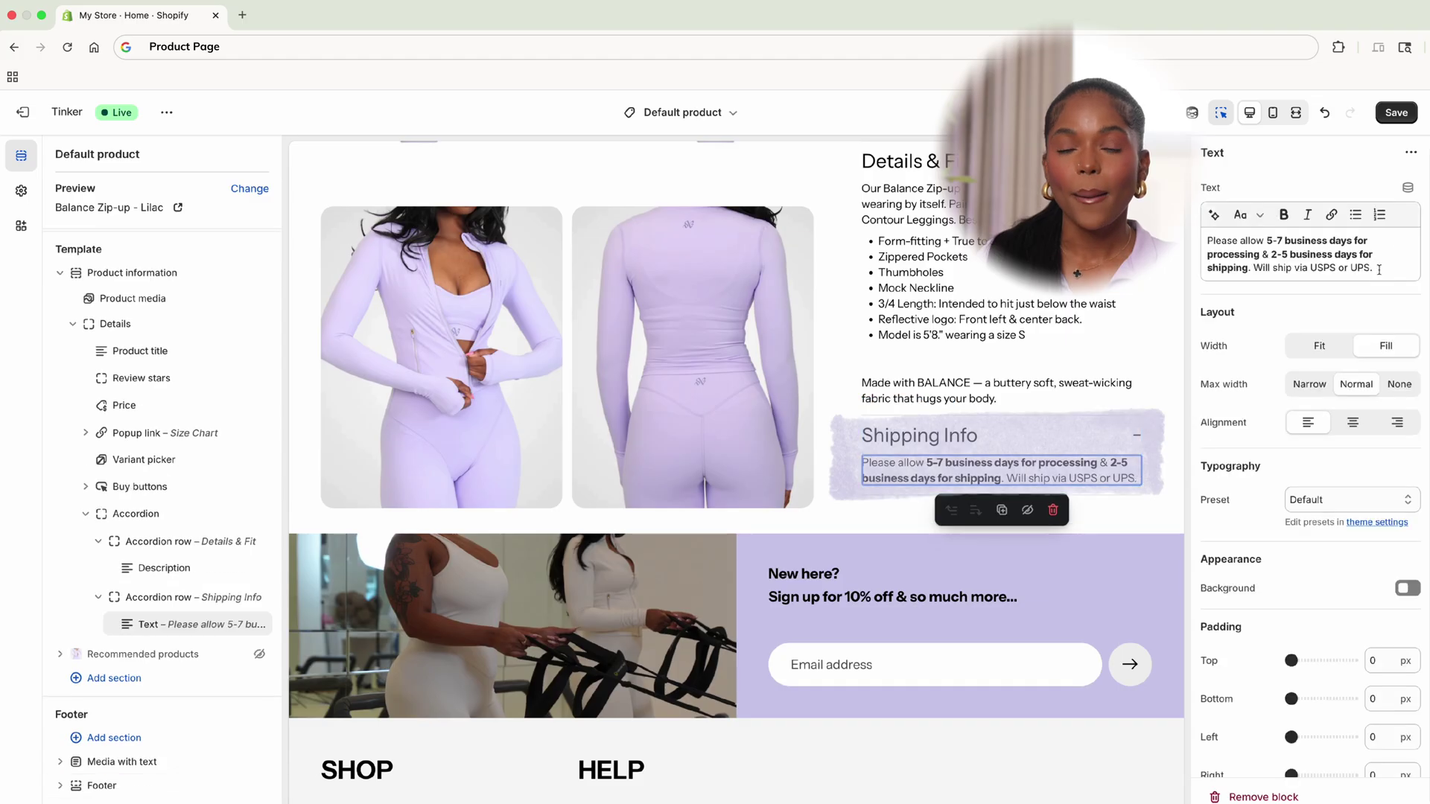
pyautogui.moveTo(1372, 268); pyautogui.dragTo(1189, 236)
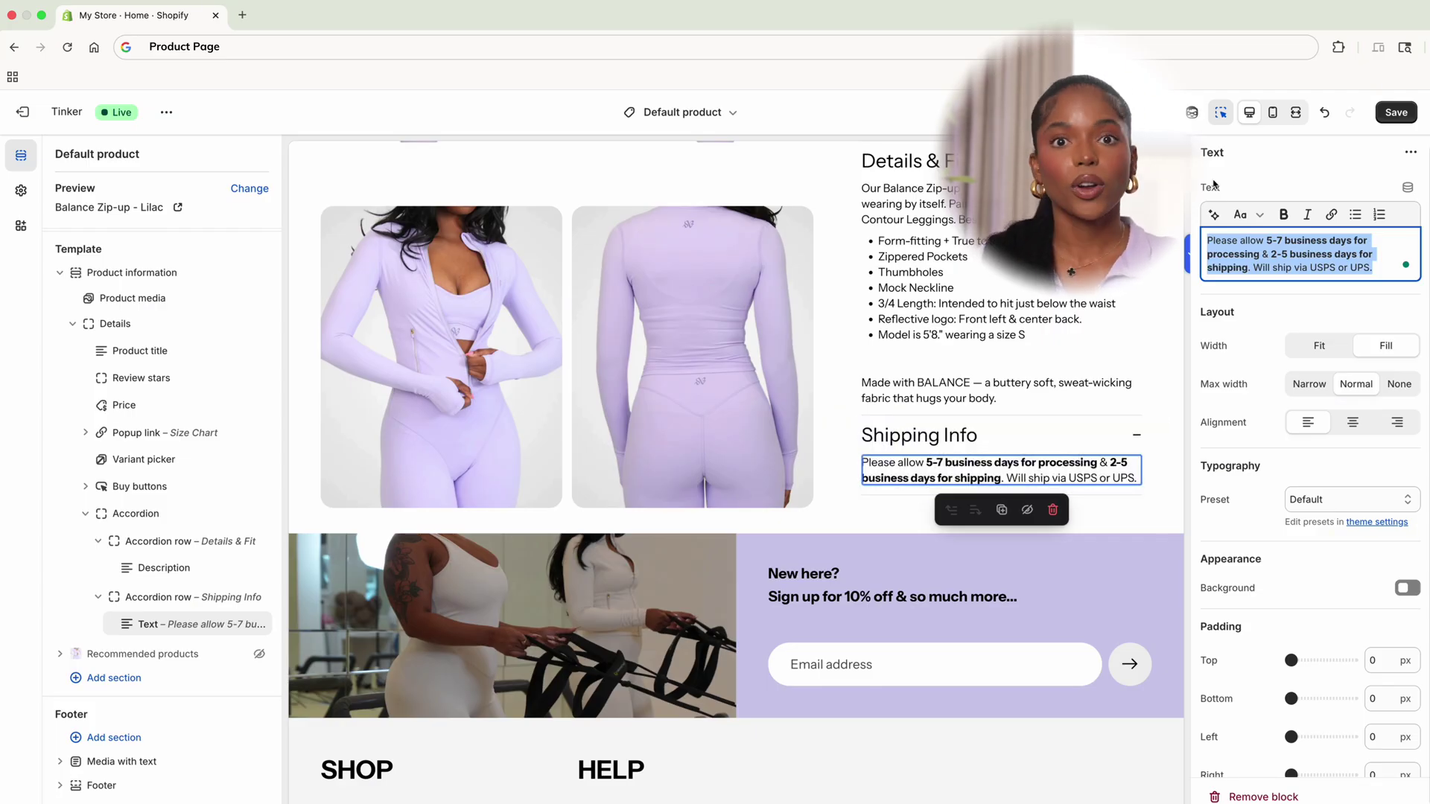
pyautogui.click(905, 161)
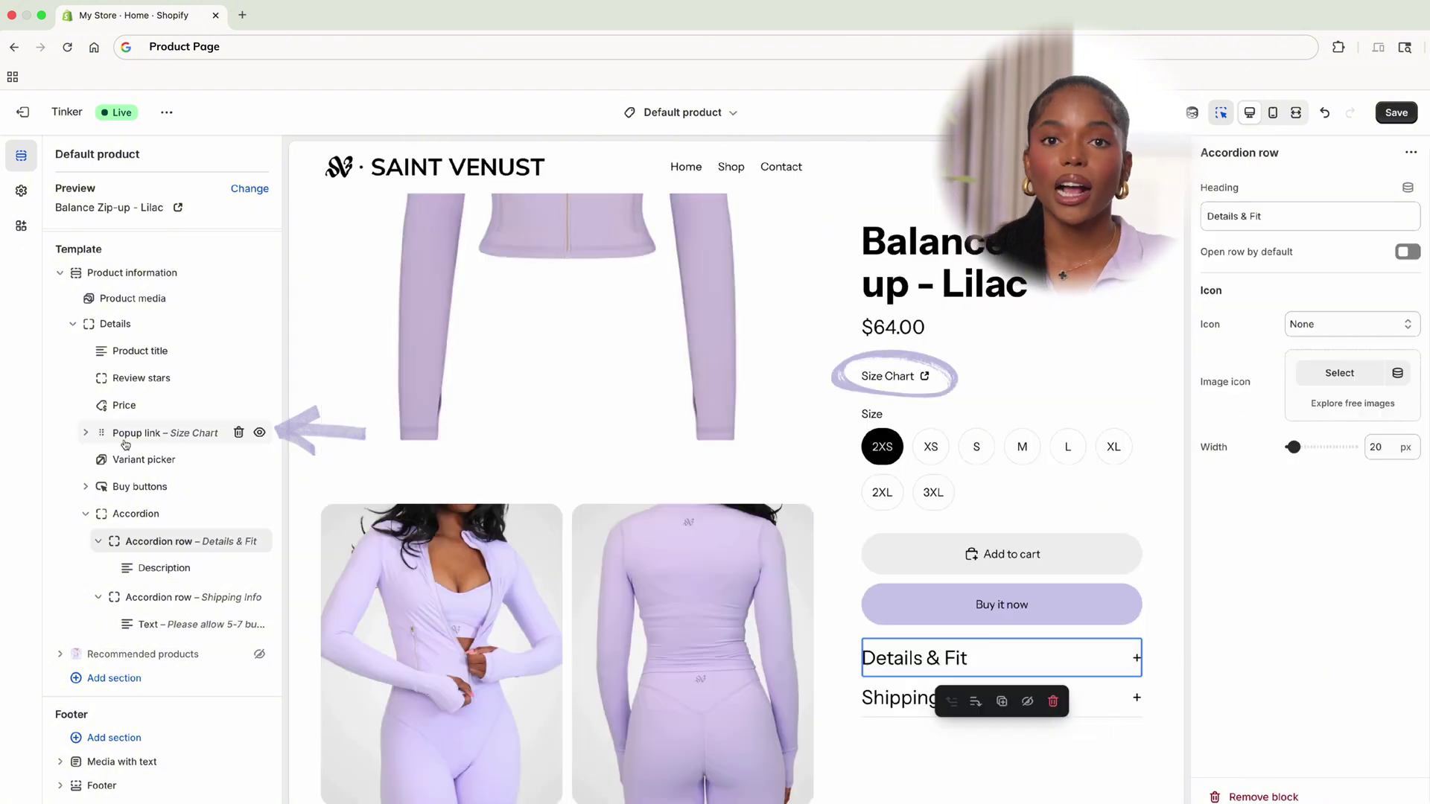
# Examine the Size Chart popup link's settings and the blocks that can be added inside it, without adding one
pyautogui.click(125, 443)
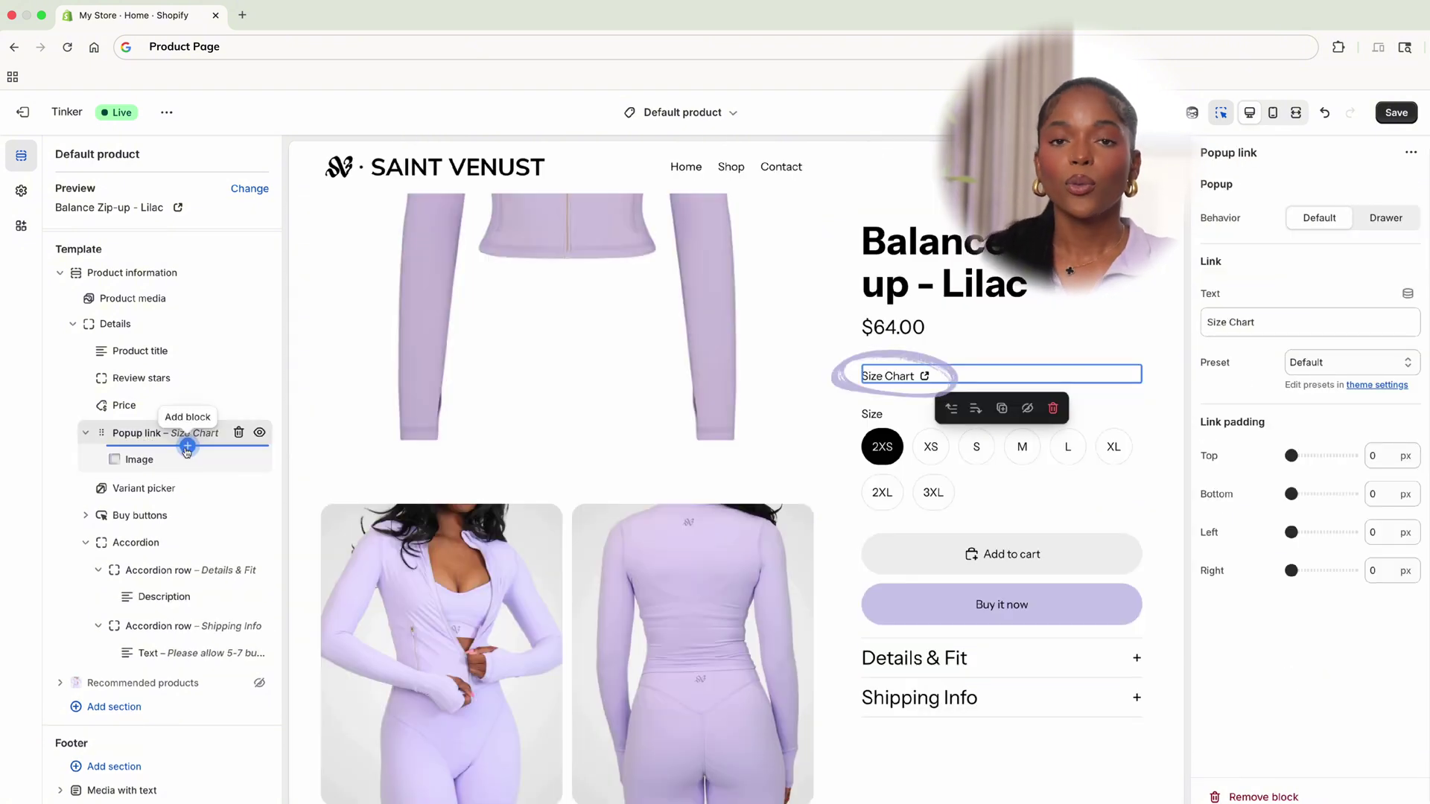
pyautogui.click(187, 448)
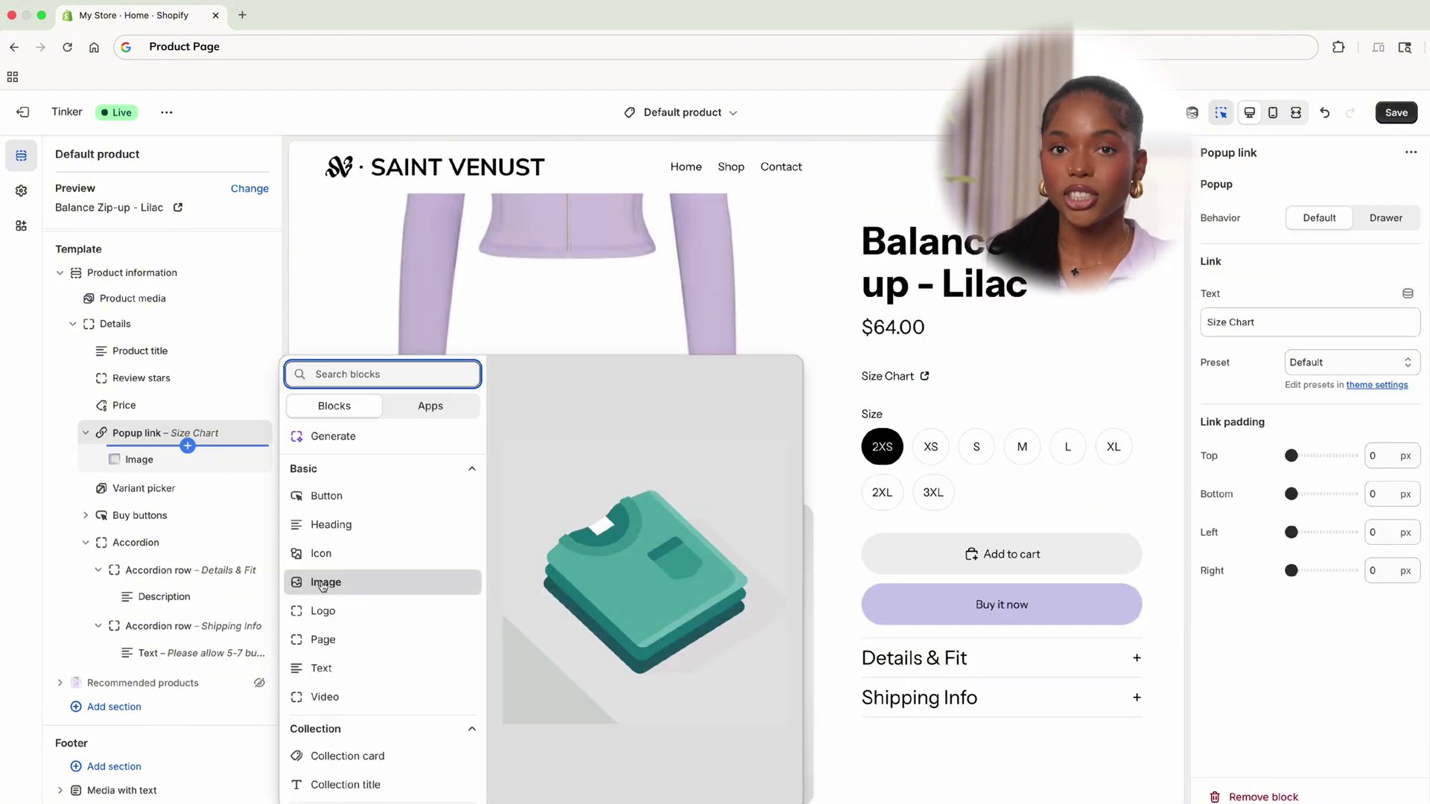
pyautogui.press('Escape')
pyautogui.scroll(-2, 1134, 450)
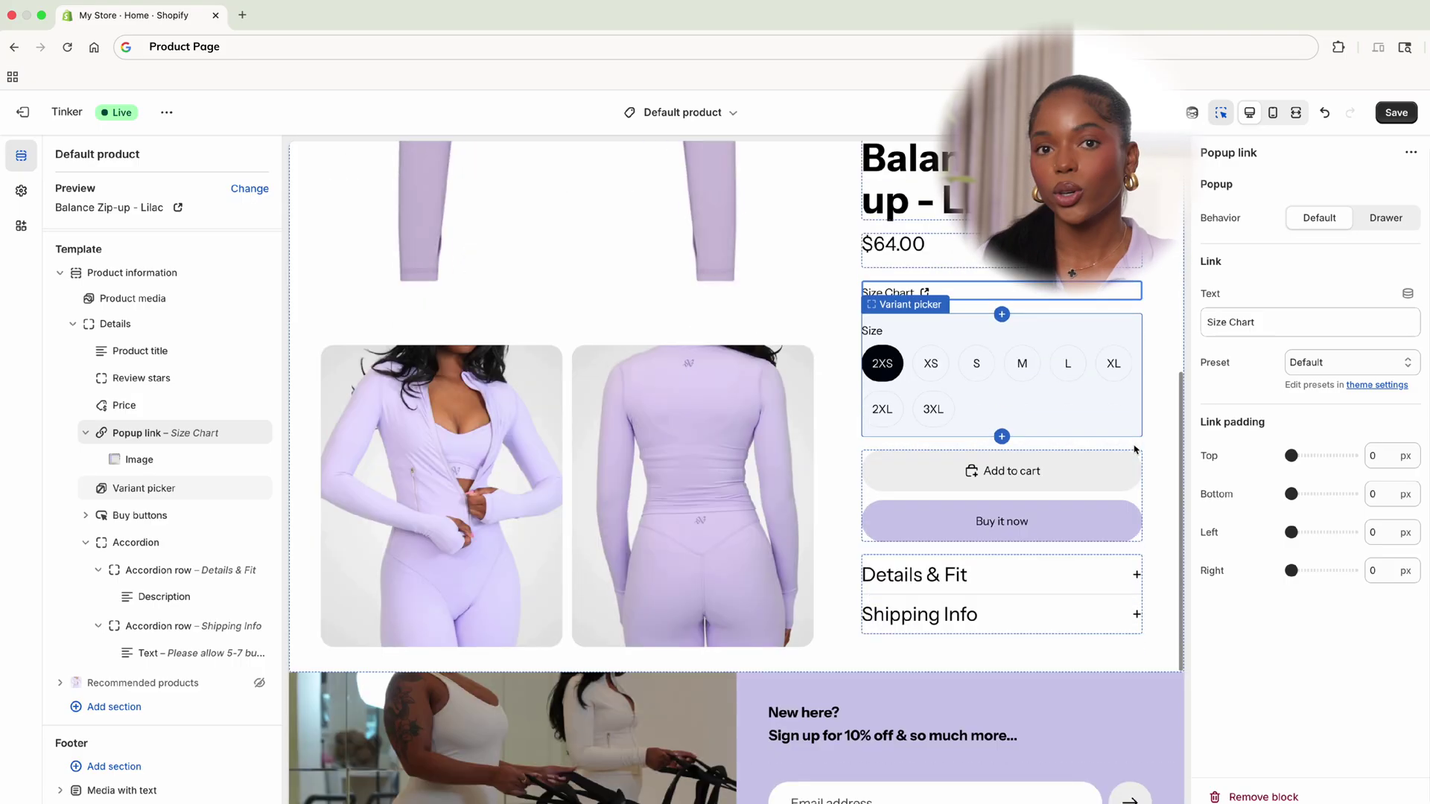
pyautogui.scroll(-3, 1135, 450)
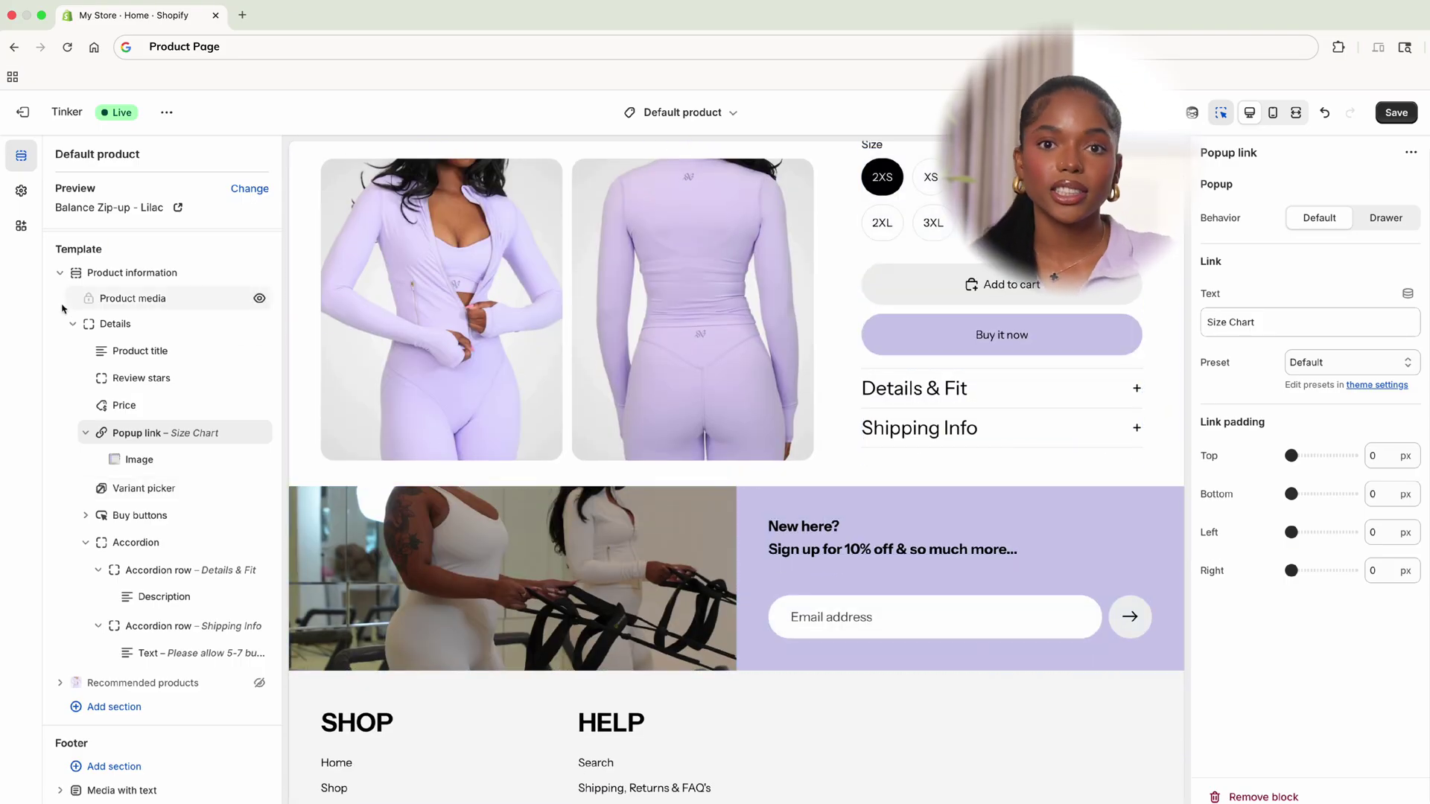
# Unhide the Recommended products section on the Default product template, review its settings, and save the changes
pyautogui.click(59, 272)
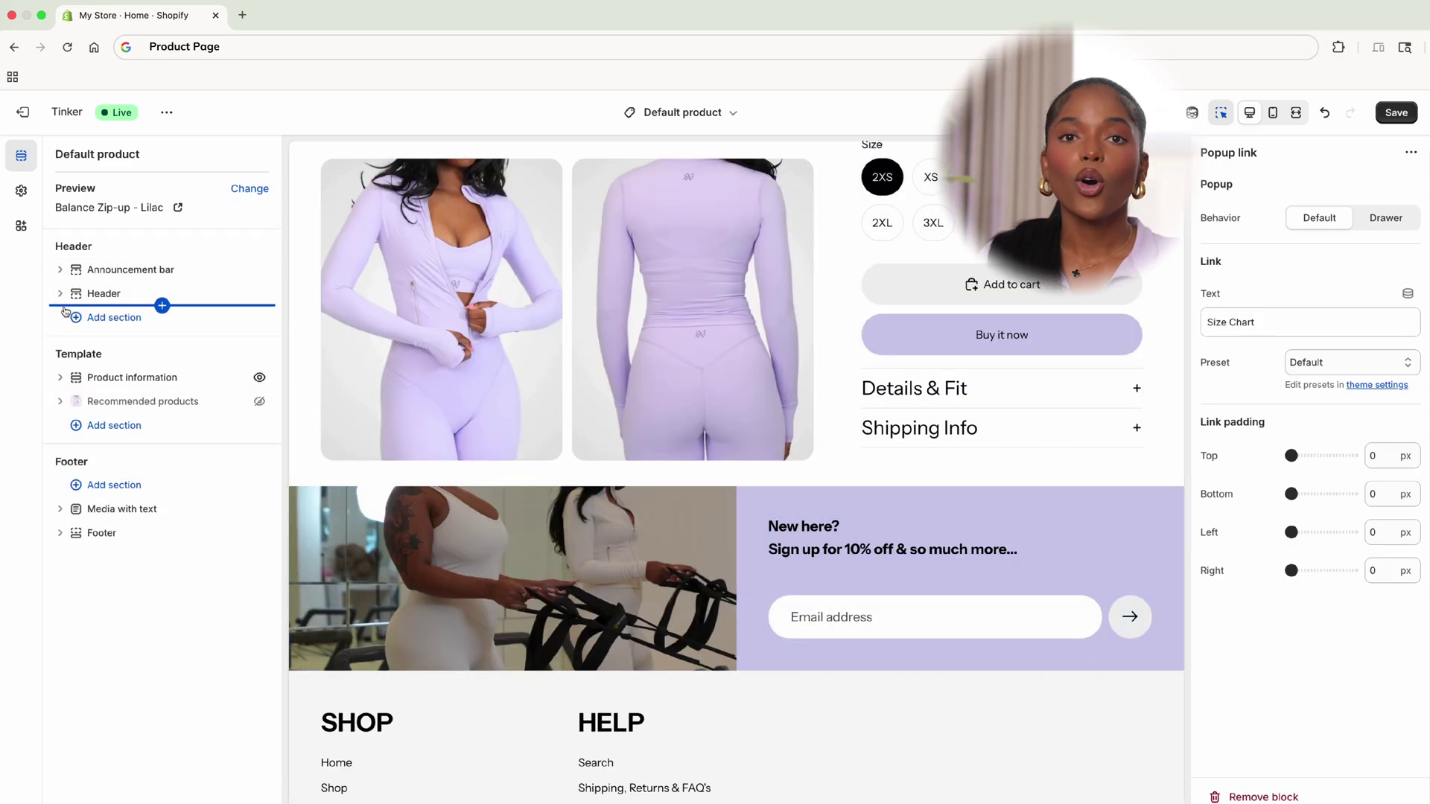
pyautogui.click(259, 402)
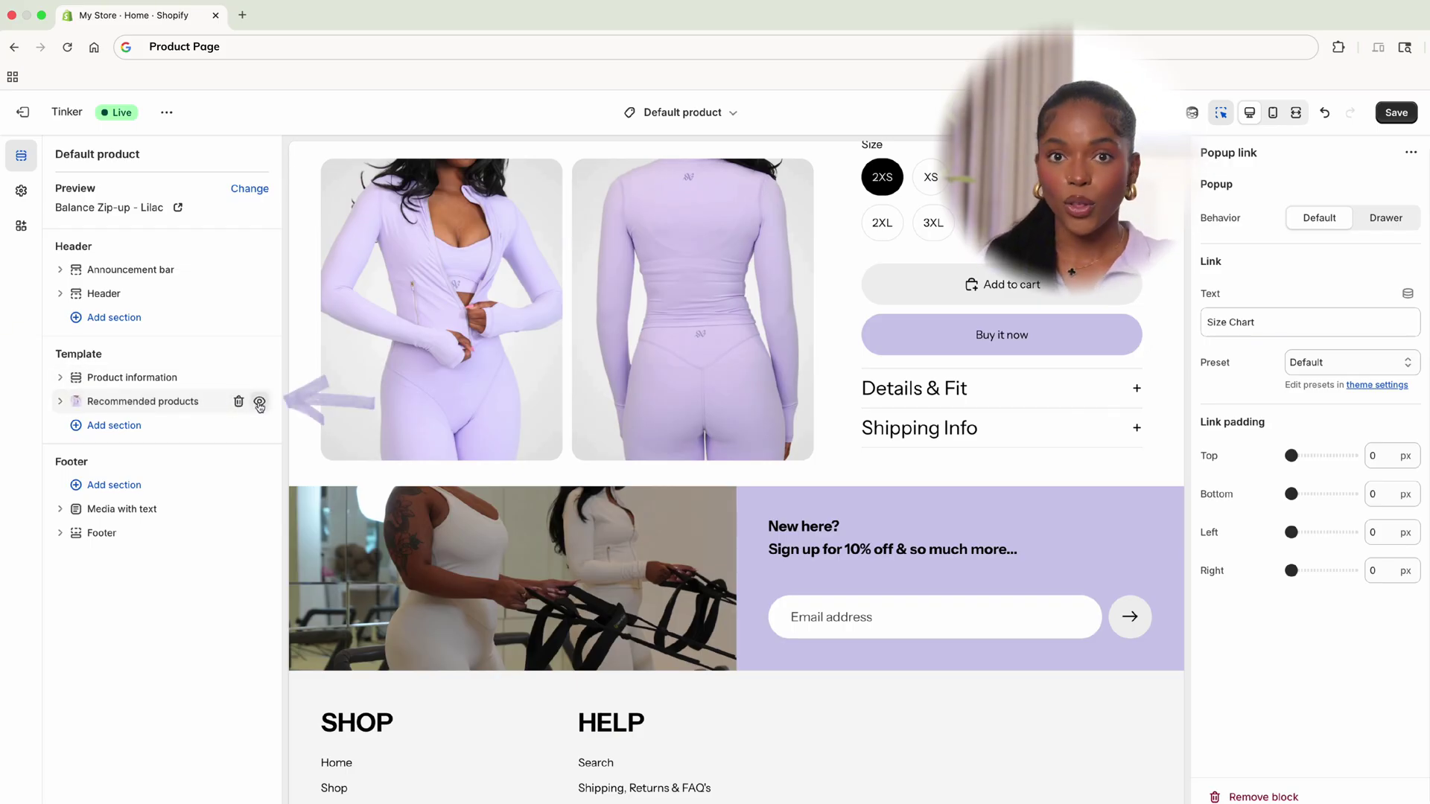
pyautogui.click(163, 402)
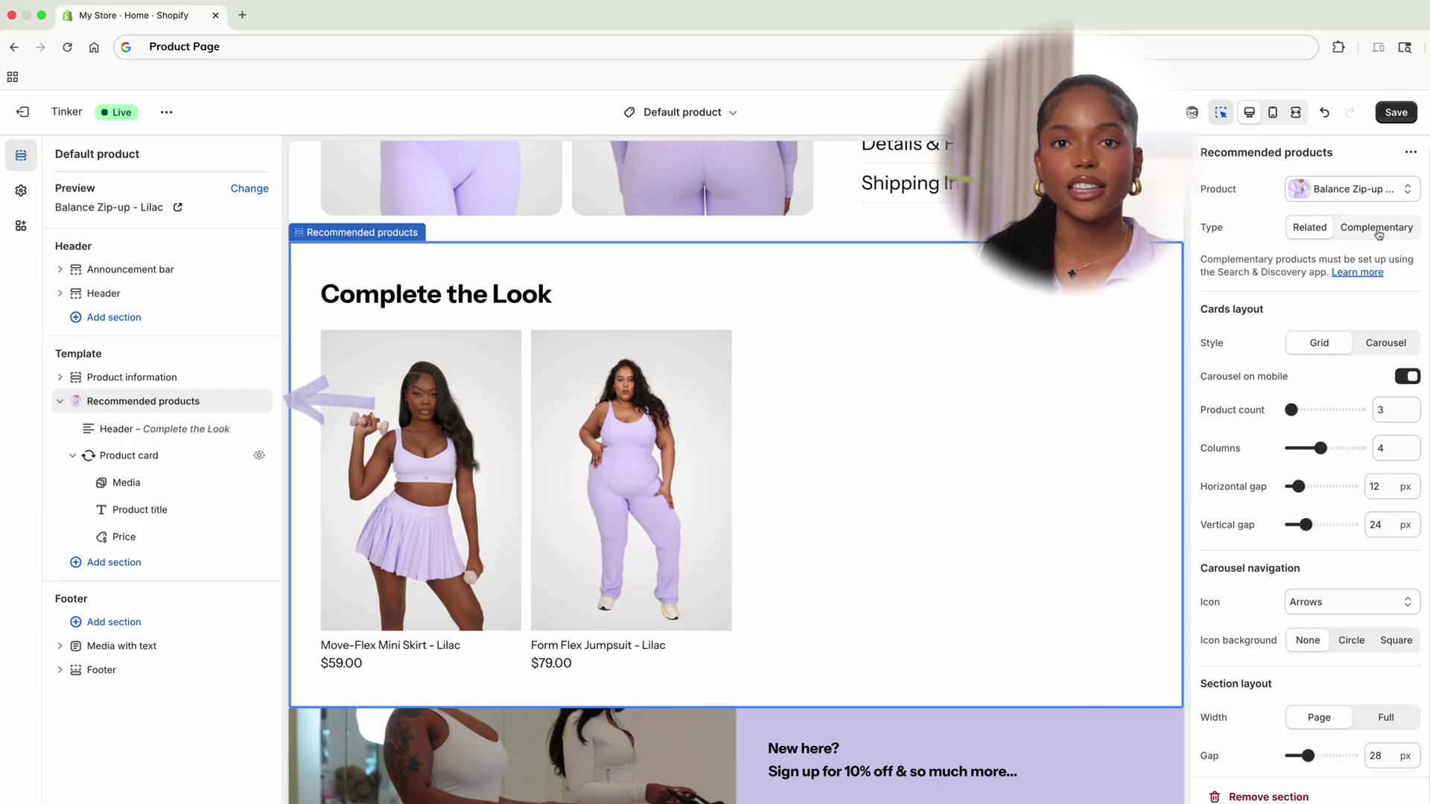
pyautogui.scroll(15, 1117, 387)
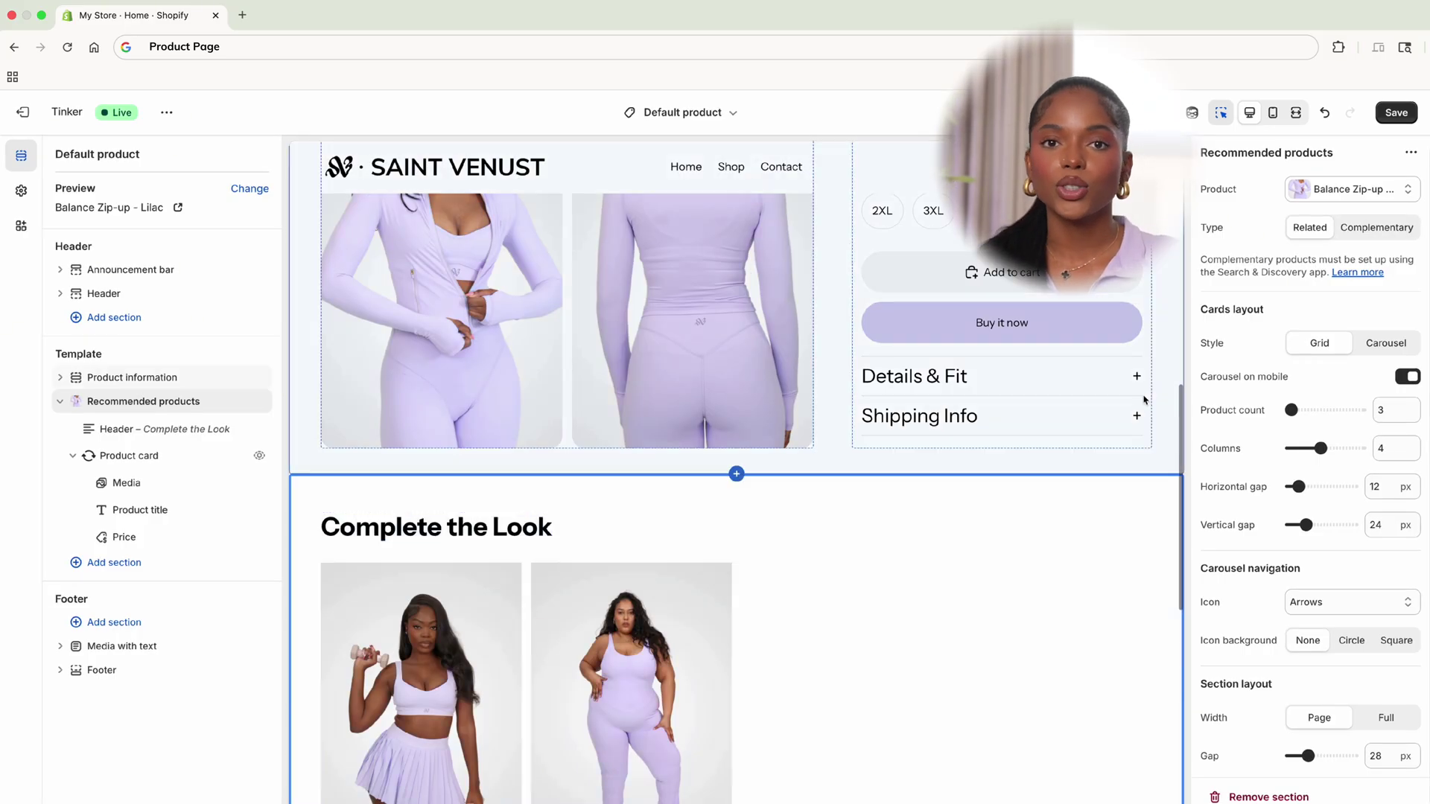
pyautogui.scroll(-3, 1194, 402)
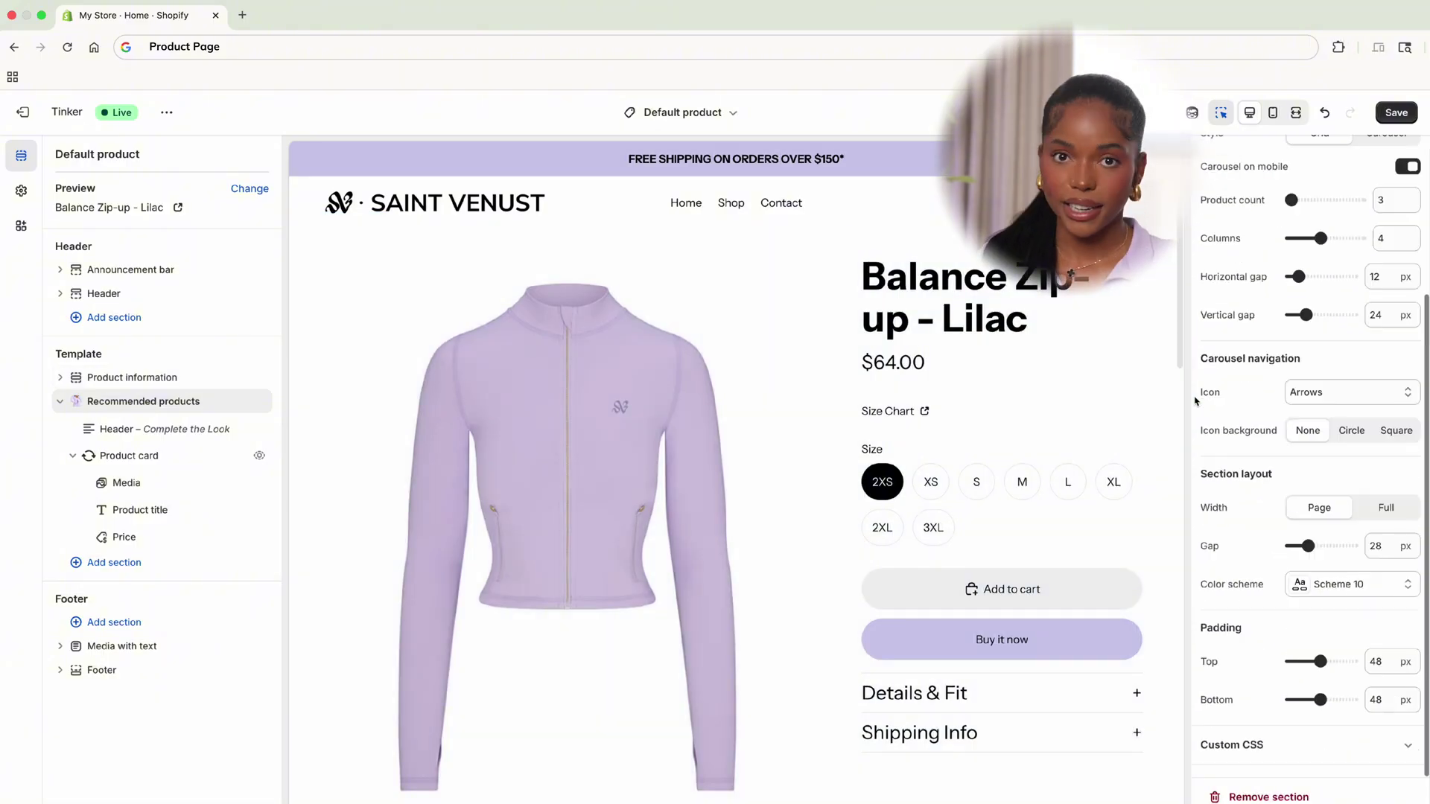
pyautogui.press('super+s')
# In the mobile preview, quick-add the Move-Flex Mini Skirt - Lilac in size XS to the cart from Complete the Look
pyautogui.click(1272, 111)
pyautogui.scroll(-5, 856, 313)
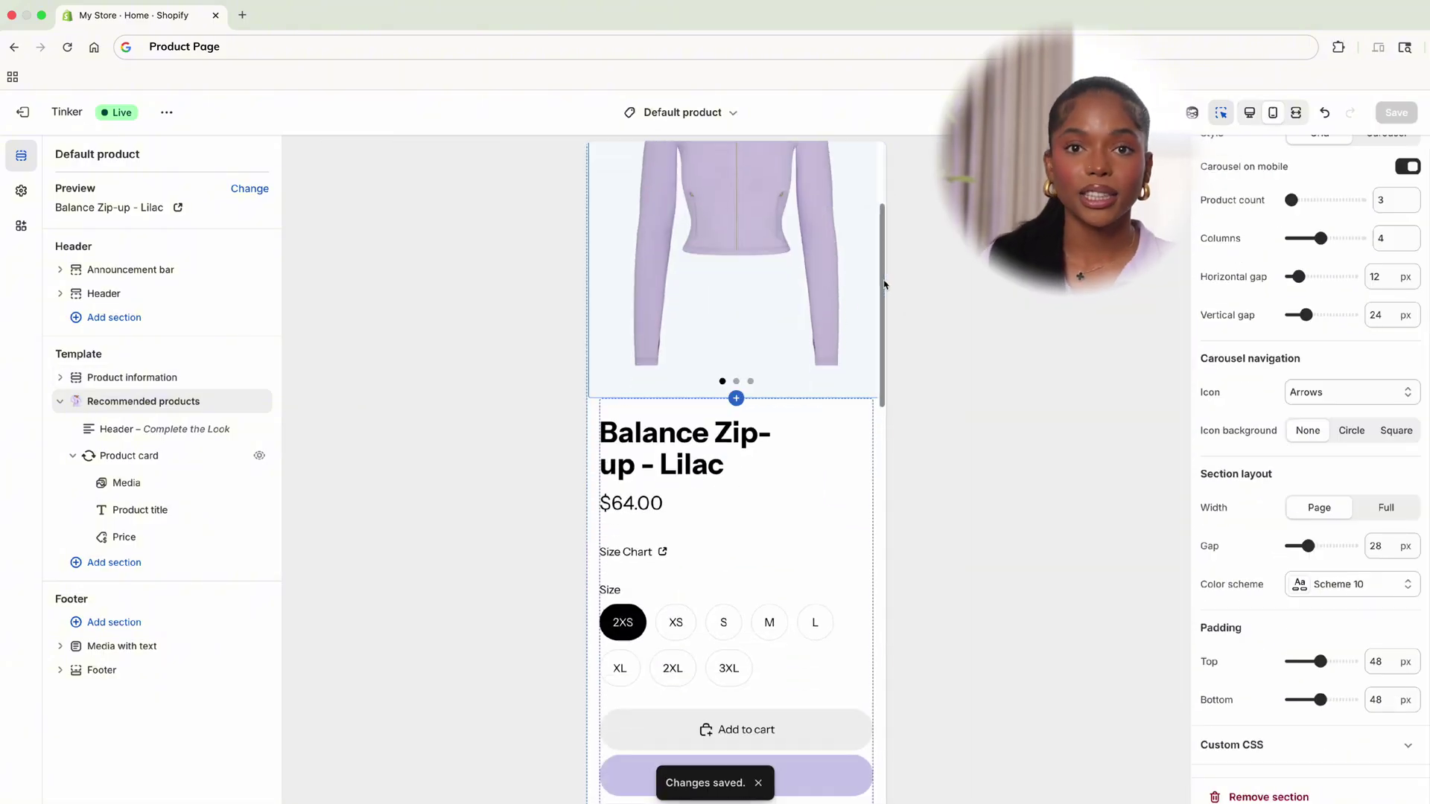
pyautogui.scroll(-6, 891, 340)
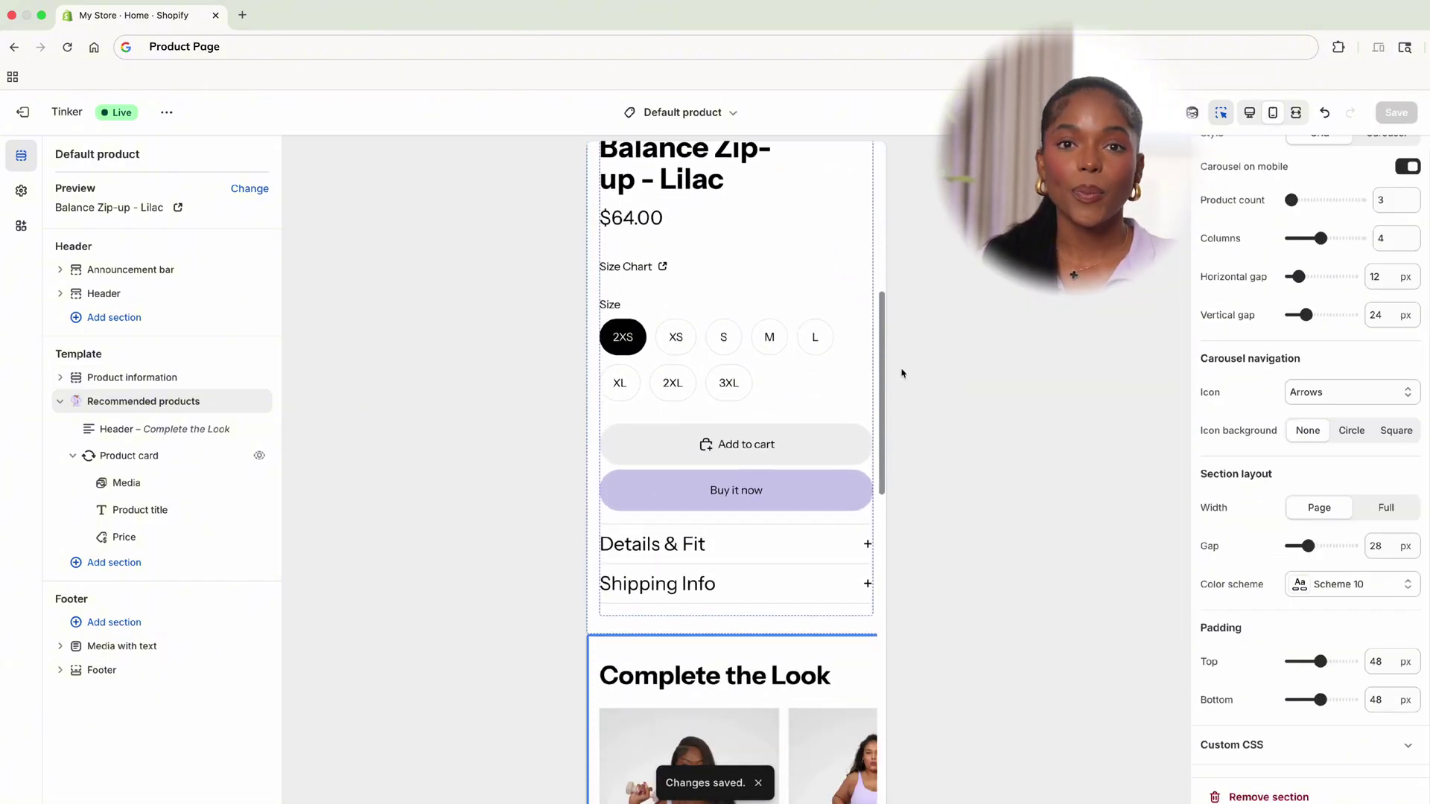
pyautogui.click(745, 629)
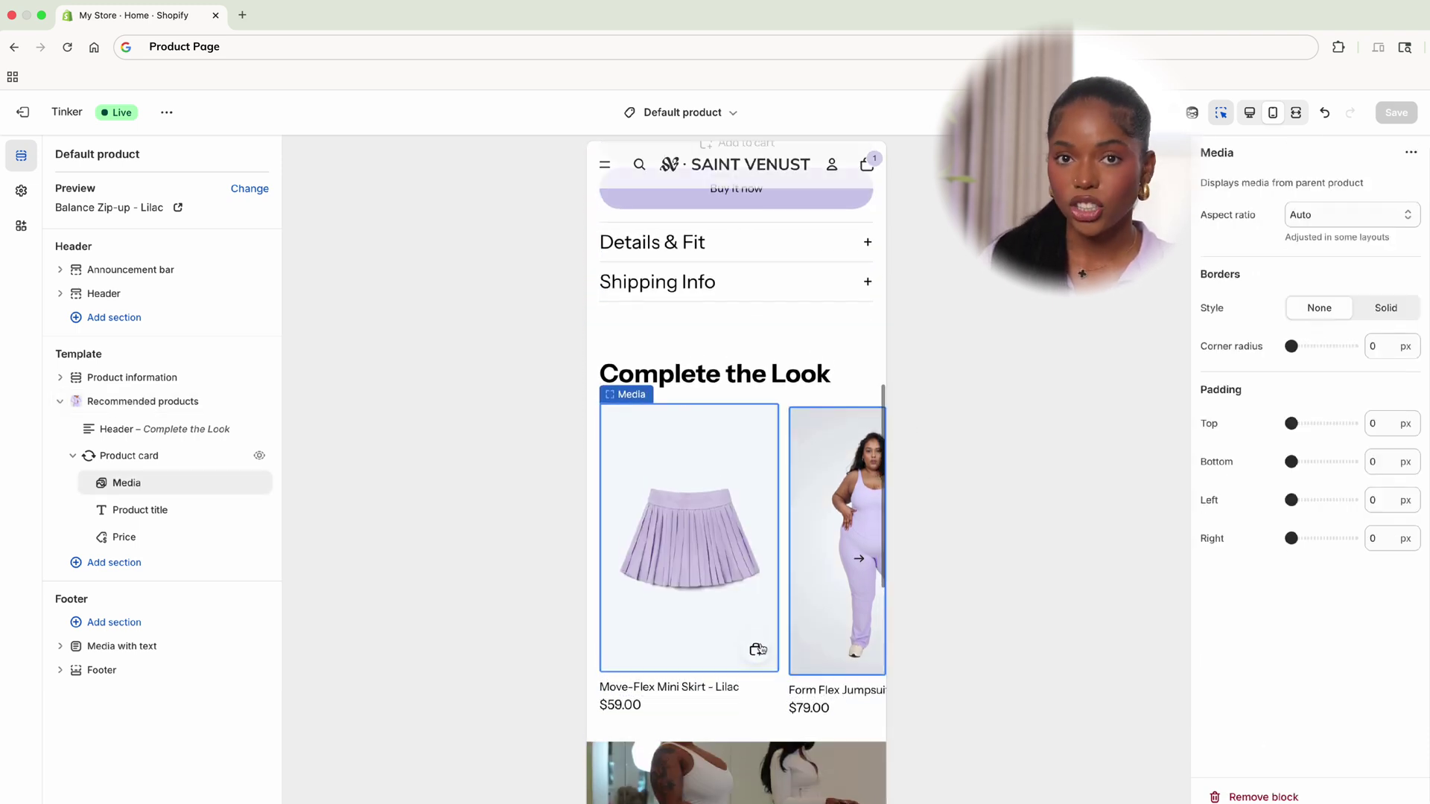
pyautogui.click(756, 644)
pyautogui.click(681, 629)
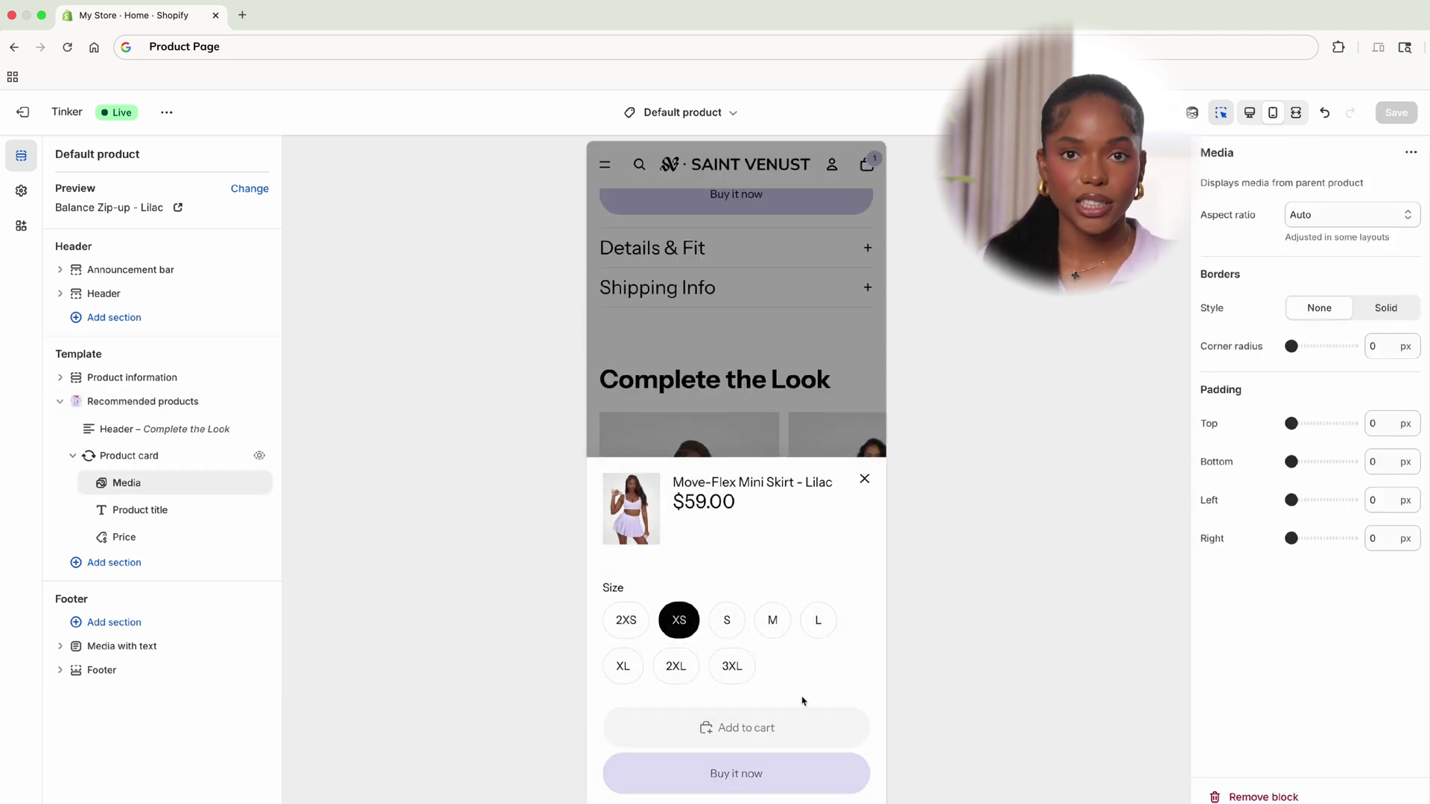
pyautogui.click(745, 729)
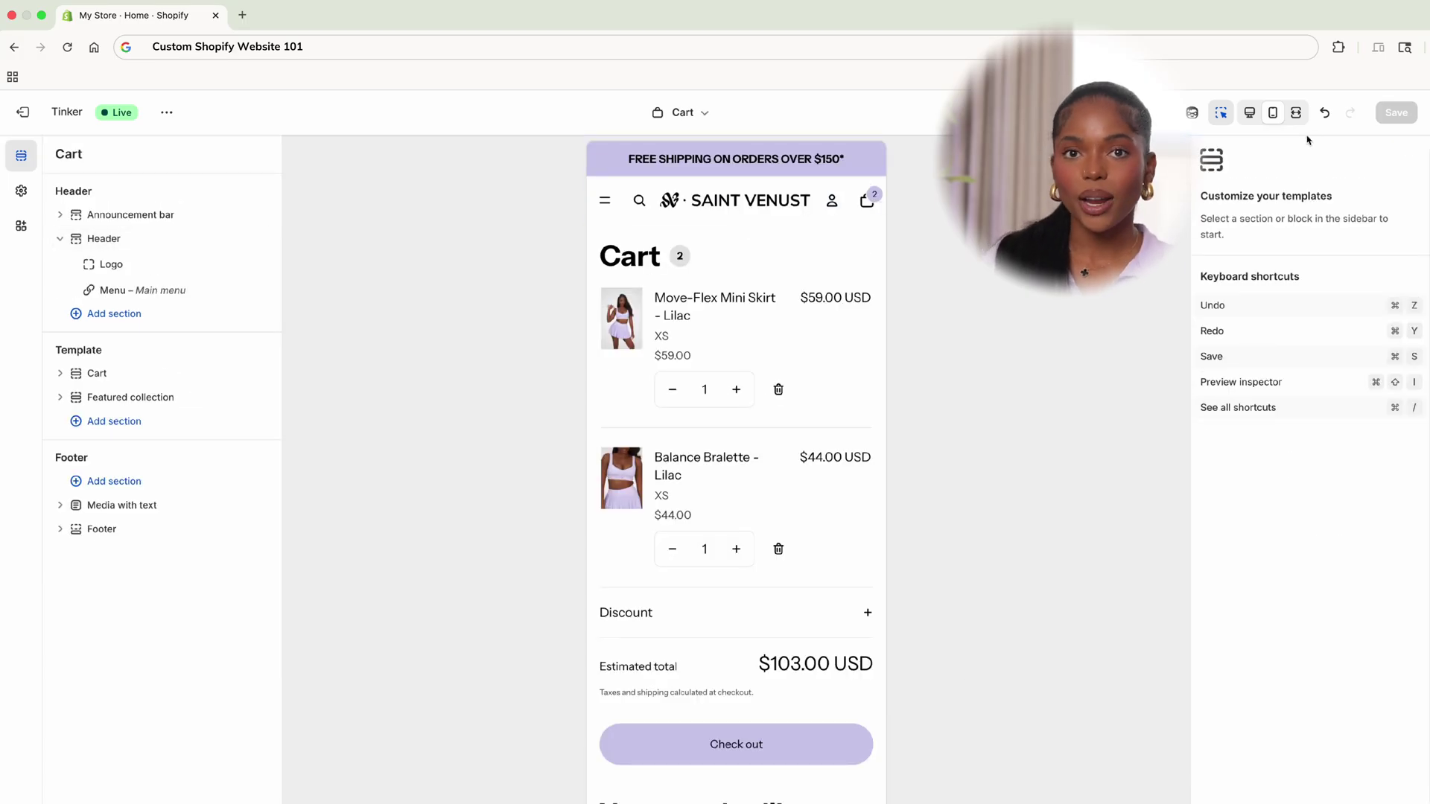
# Switch the Cart template's preview to the desktop view
pyautogui.click(1254, 116)
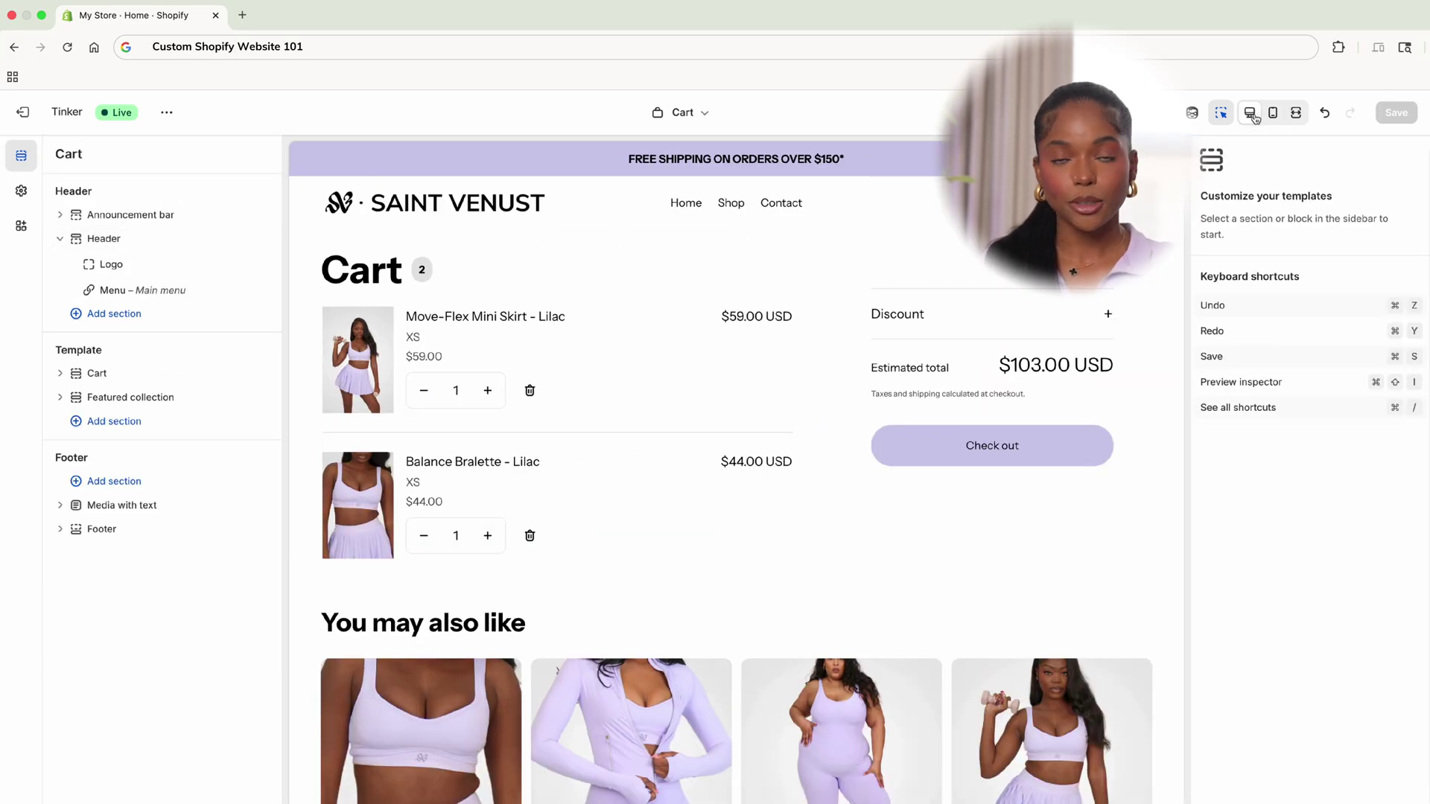